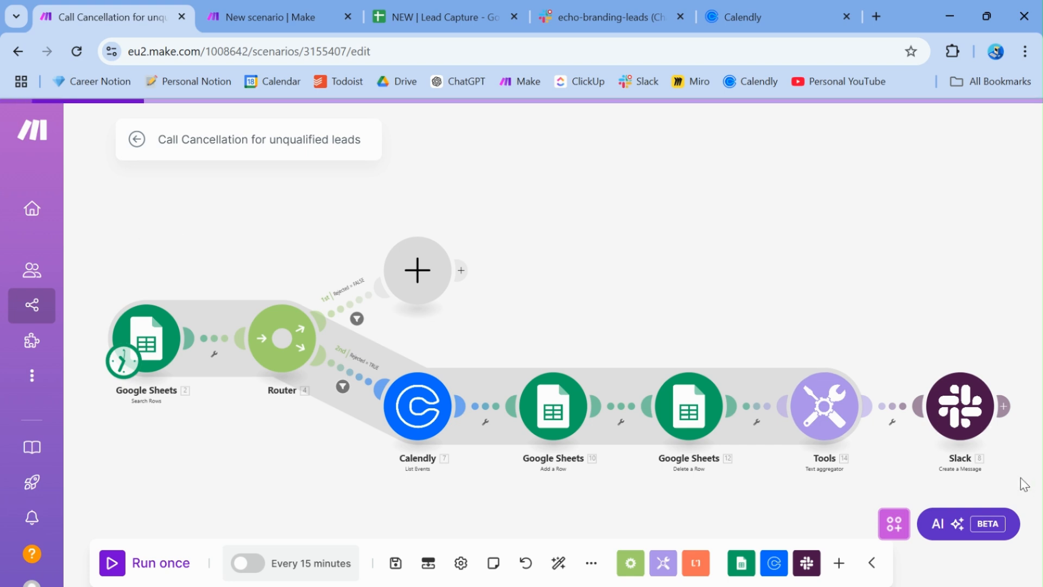
Switch to the Lead Capture spreadsheet and select across its header and lead row
mouse_move(91, 188)
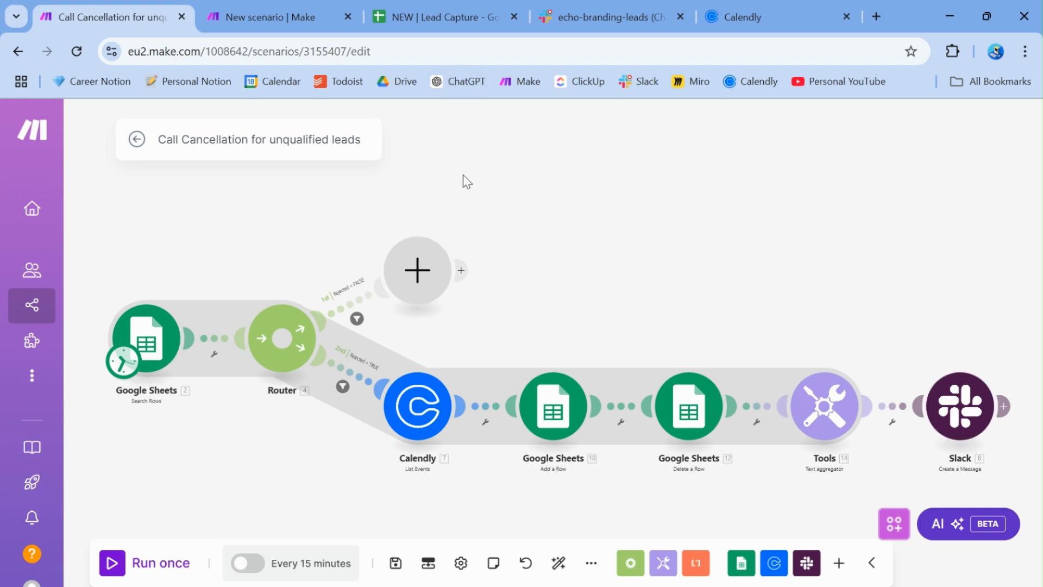
left_click(428, 8)
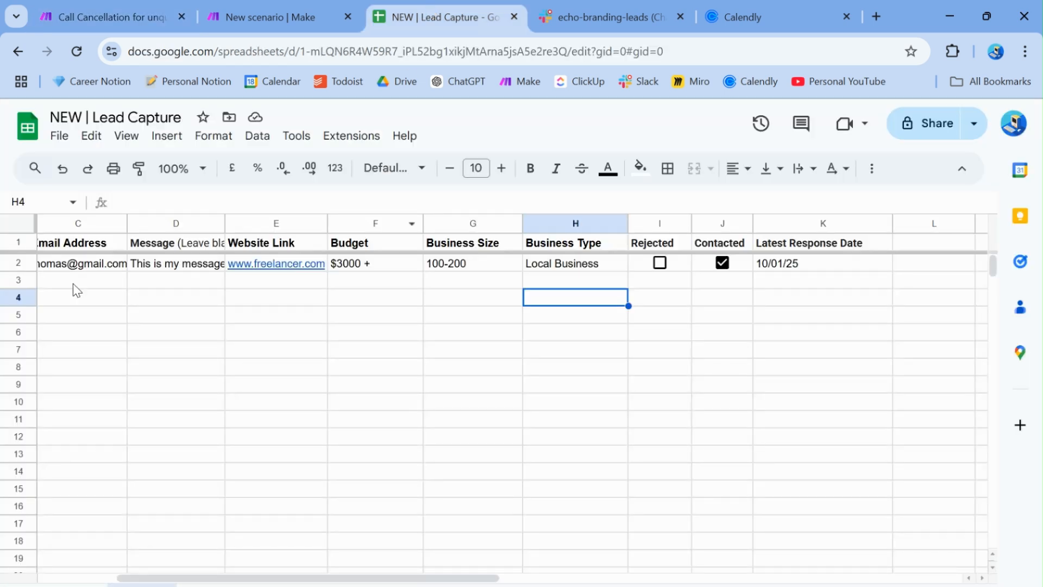
scroll(512, 398, "left", 1)
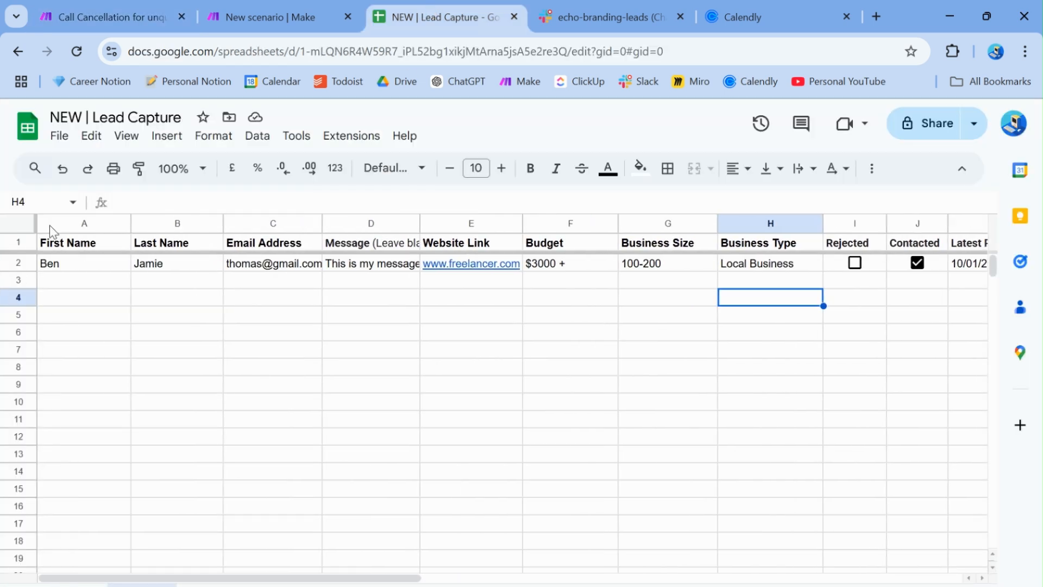
left_click(103, 247)
left_click_drag(104, 249, 748, 268)
left_click(598, 317)
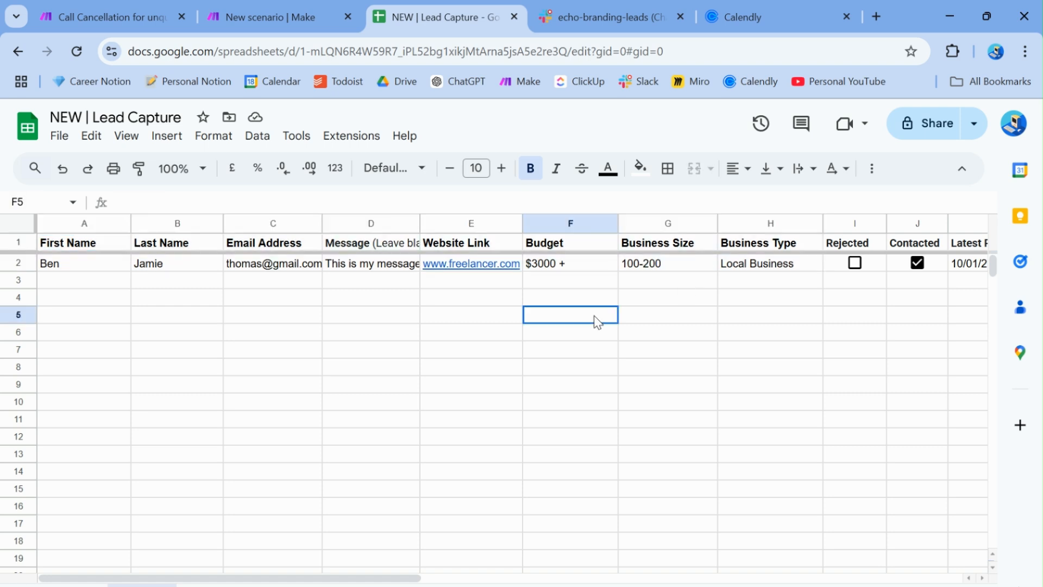
left_click_drag(87, 242, 512, 263)
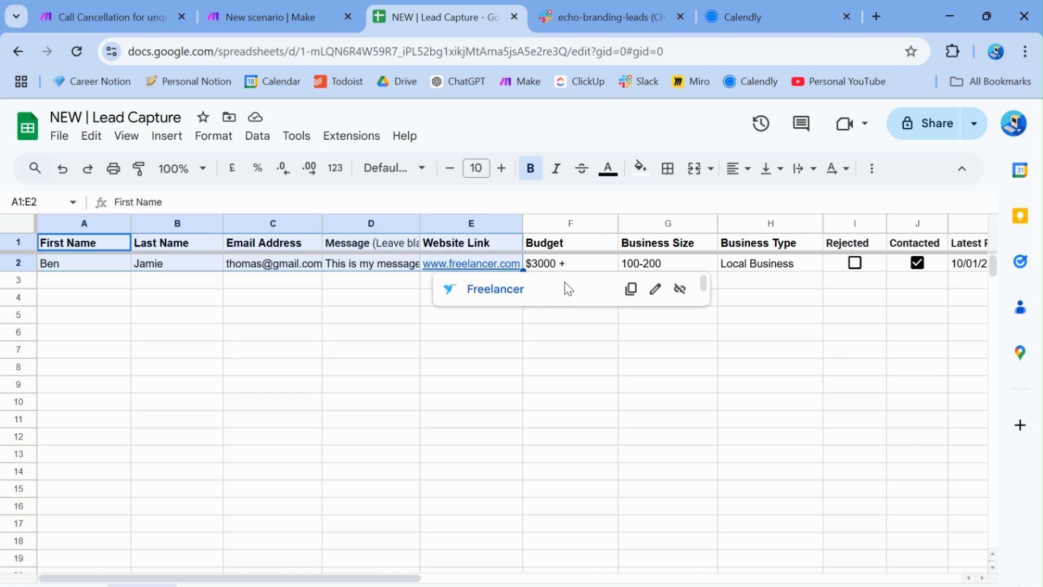
left_click(567, 249)
left_click_drag(569, 249, 740, 270)
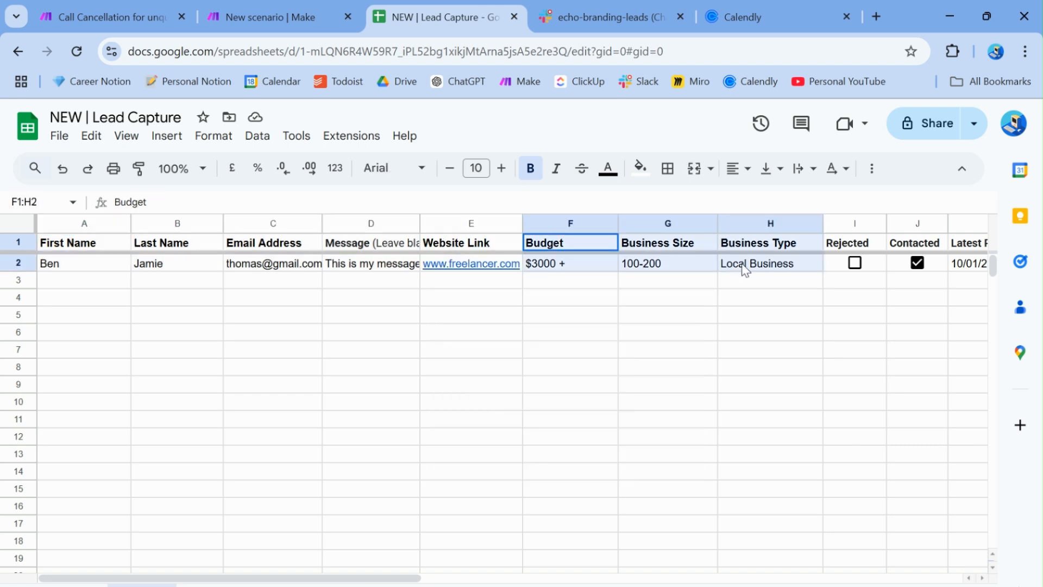
left_click(582, 314)
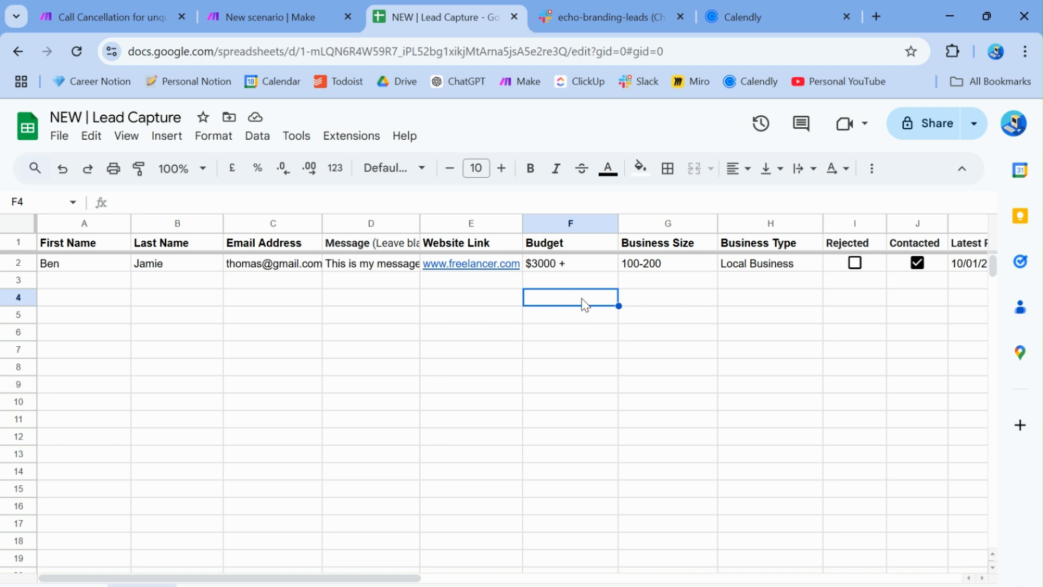
Tick the lead's Rejected box in I2, then untick it again
left_click(860, 249)
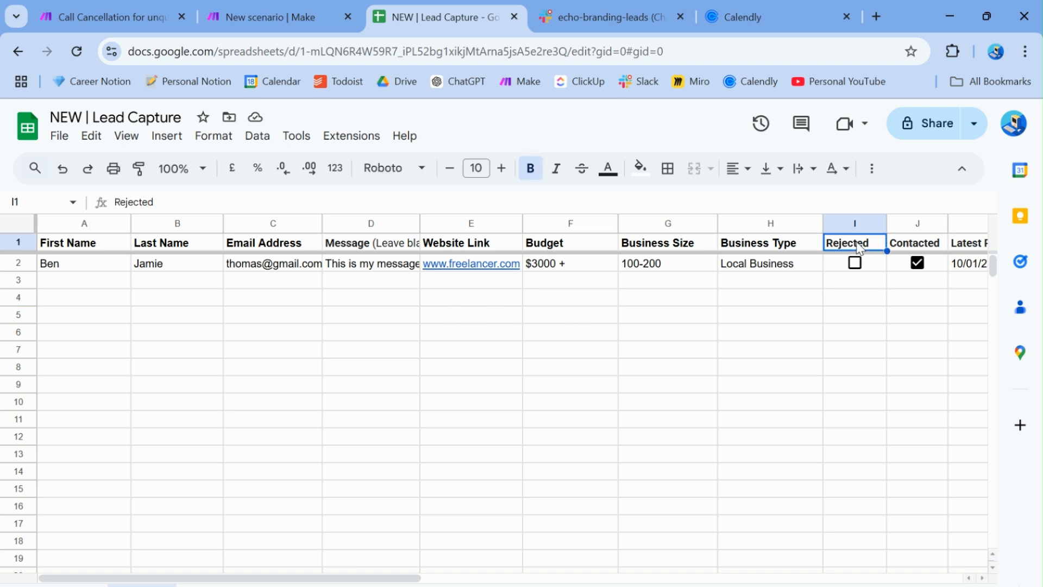
left_click(841, 268)
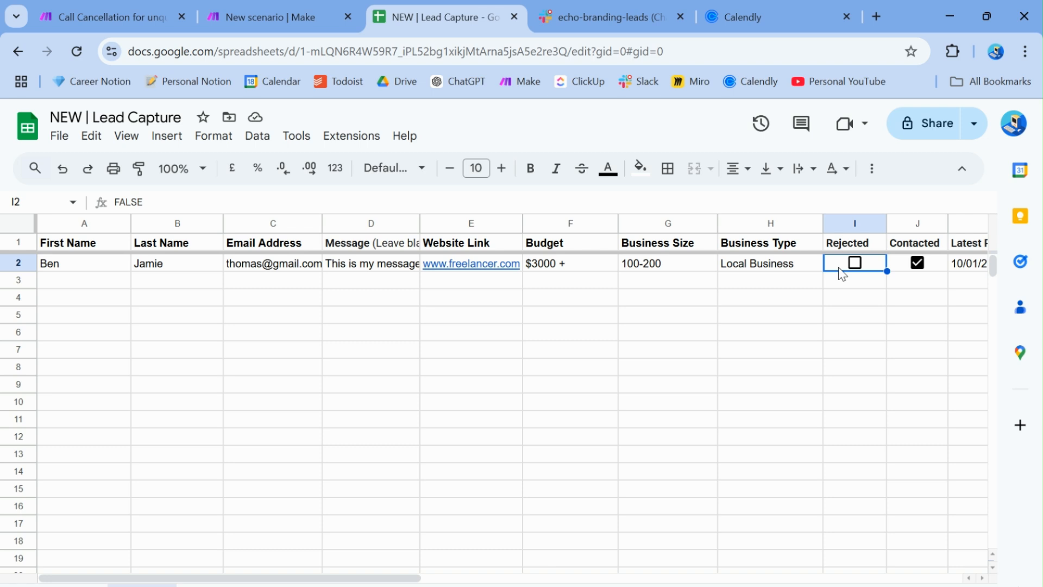
left_click(854, 264)
left_click(857, 271)
Enter FALSE in the empty Rejected cell I3
left_click(857, 285)
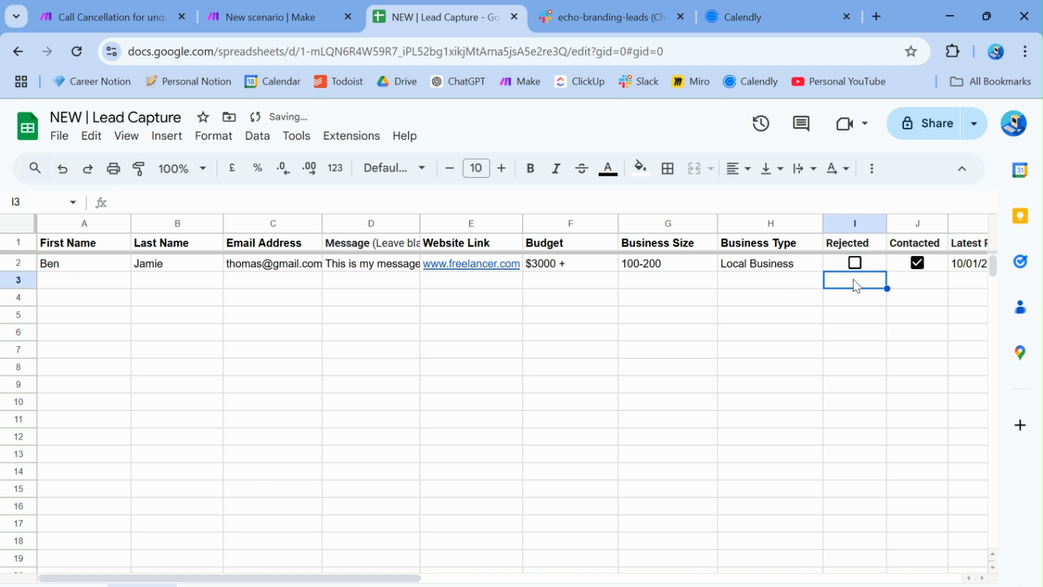
type("FALSE")
key("Return")
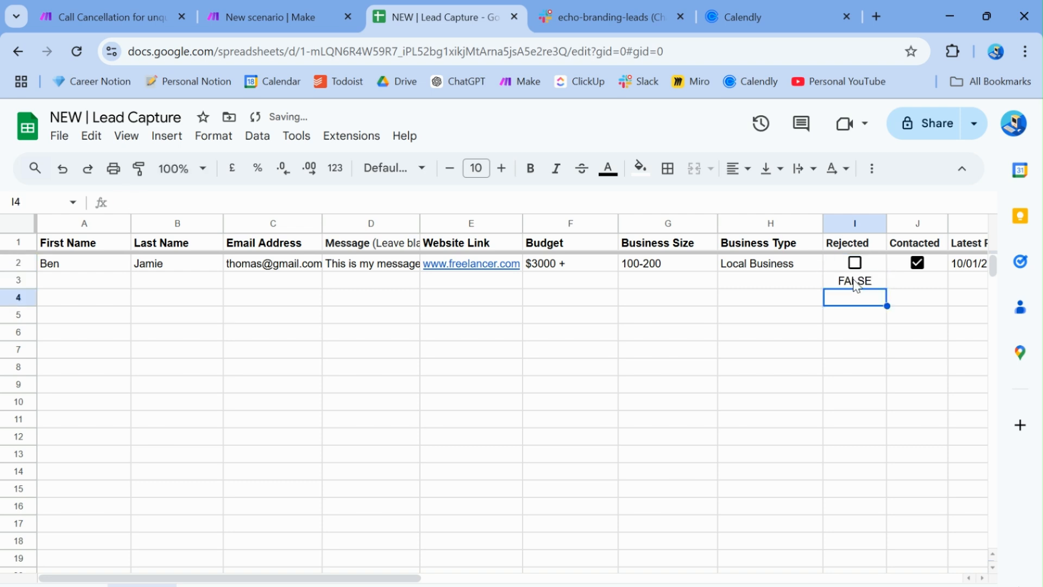
key("Up")
Insert a tick box in I3 and test it with true, then false
left_click(173, 137)
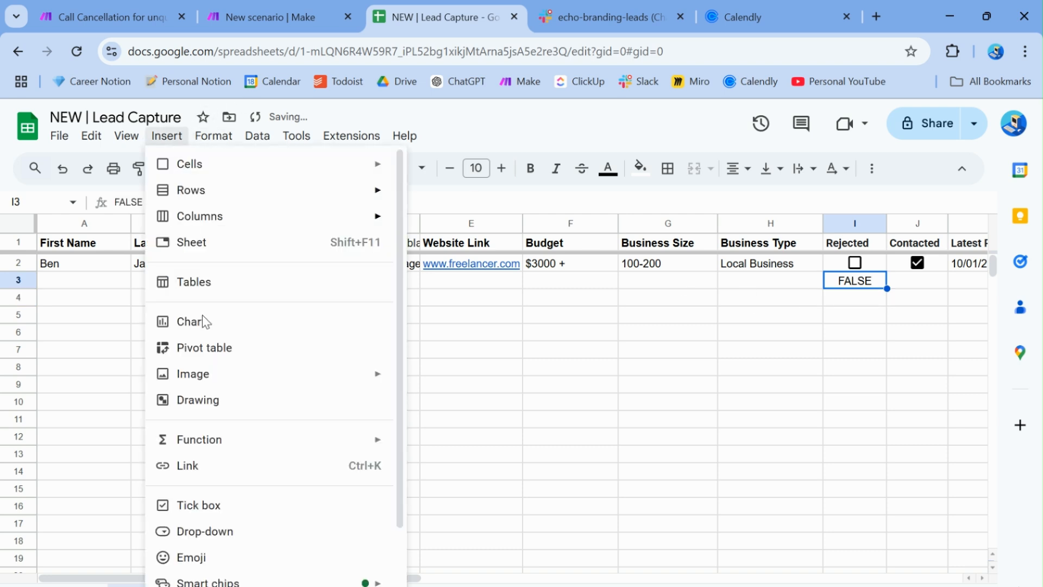
left_click(214, 503)
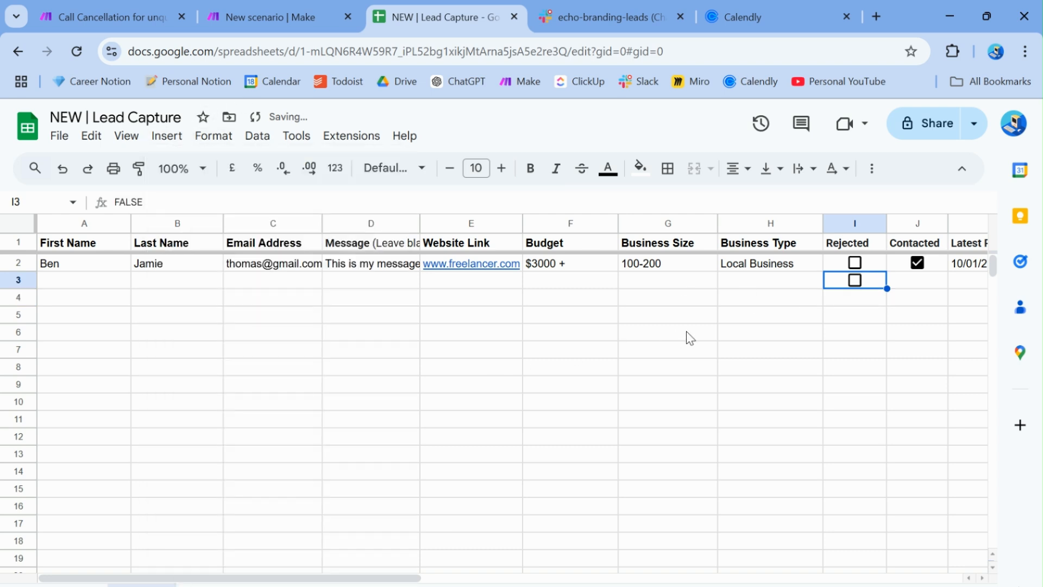
type("true")
key("Return")
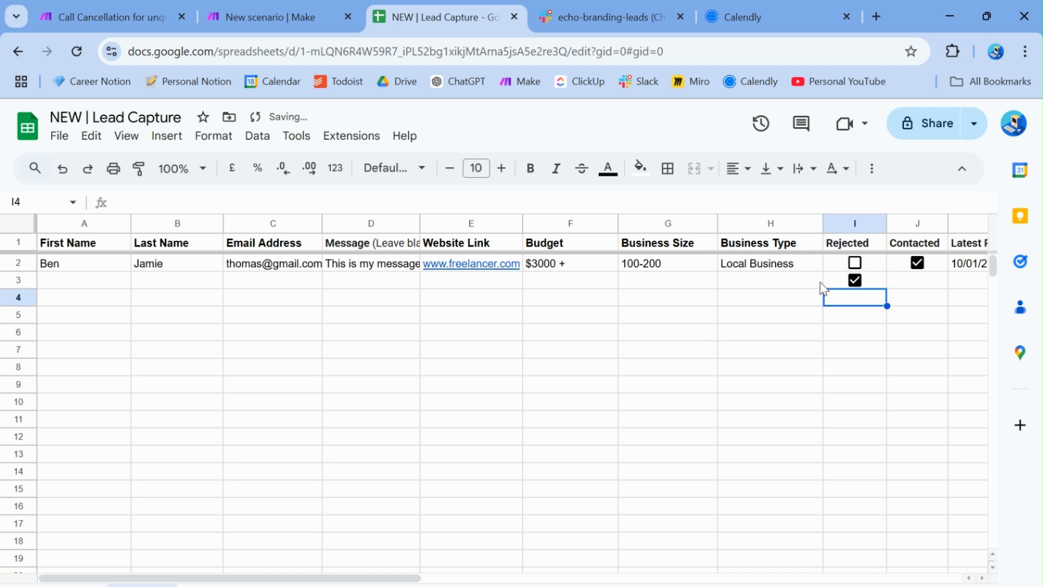
double_click(839, 278)
type("false")
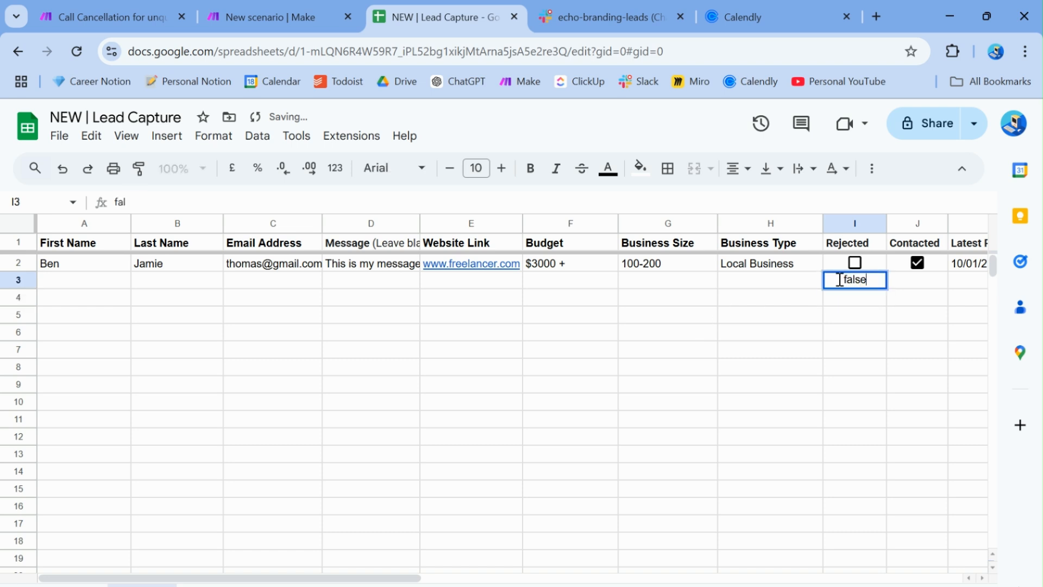
key("Return")
left_click(841, 281)
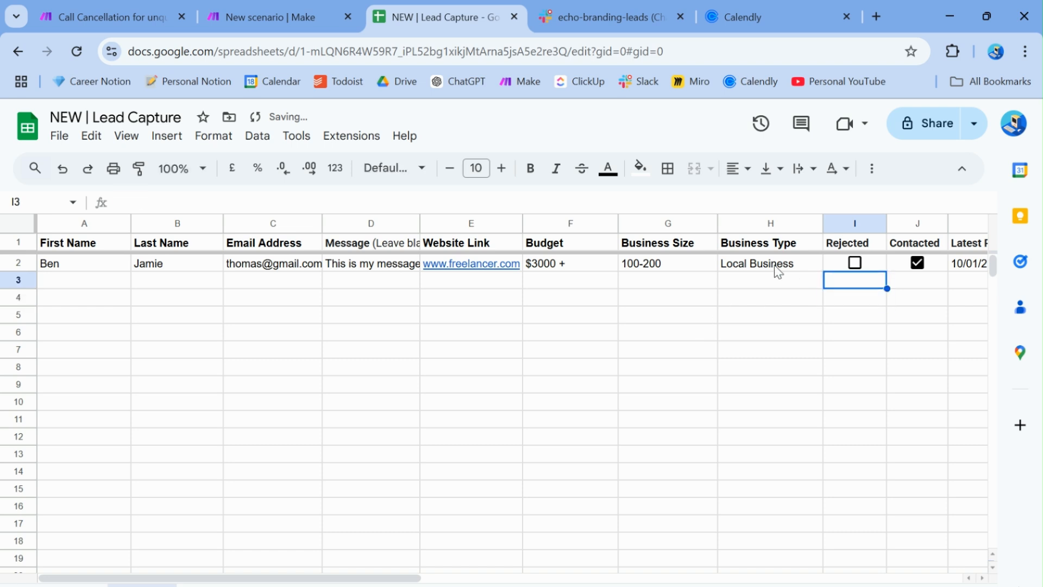
left_click(737, 279)
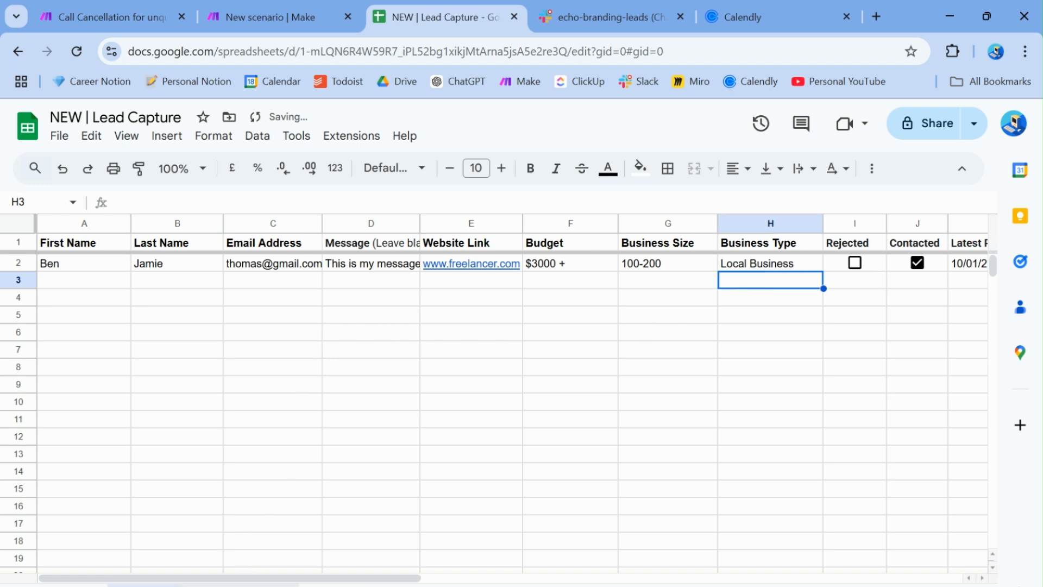
Compare the lead rows on the first and second sheets
left_click(239, 585)
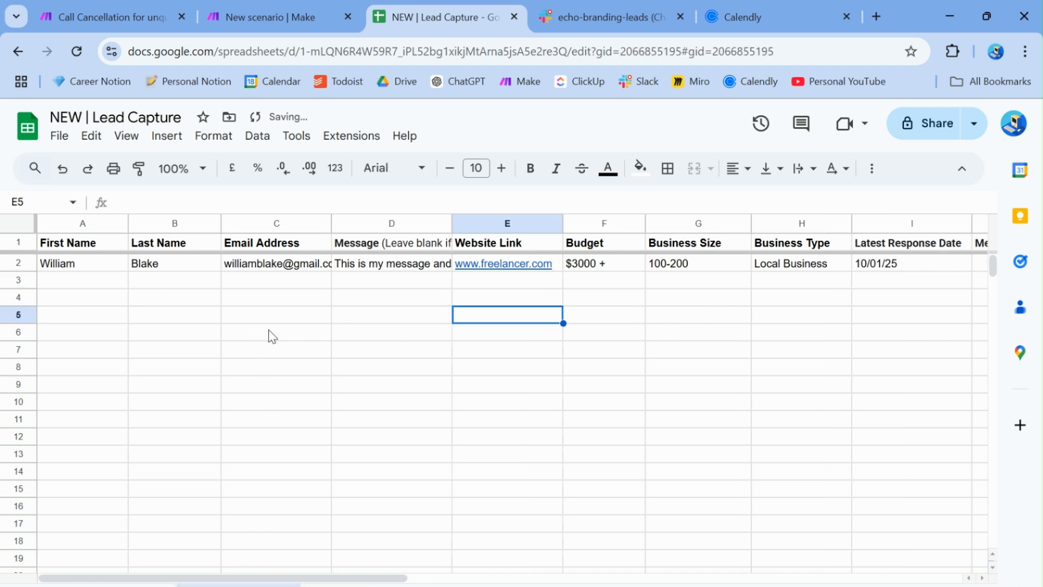
left_click_drag(83, 242, 834, 263)
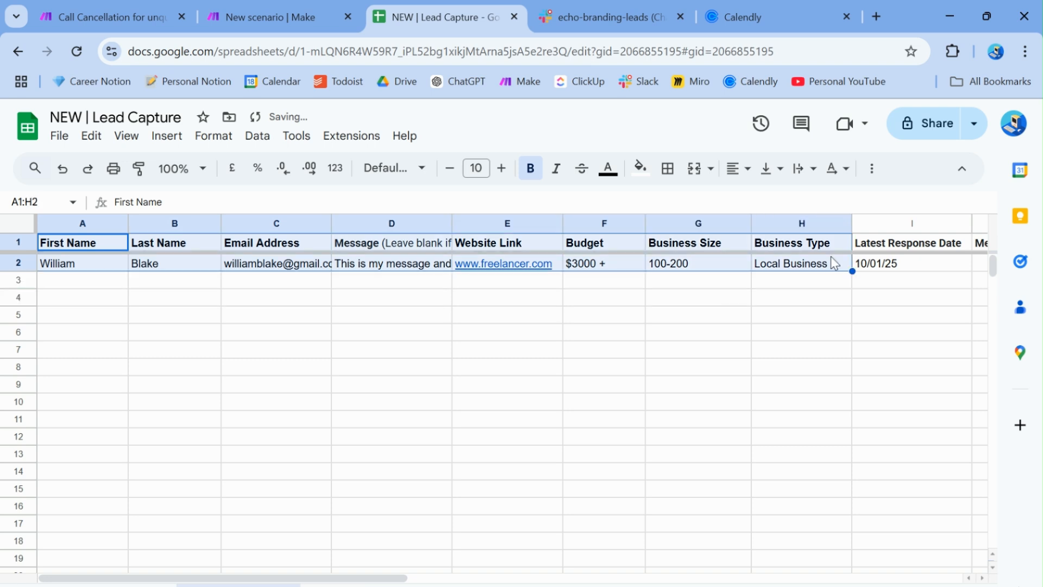
left_click(760, 325)
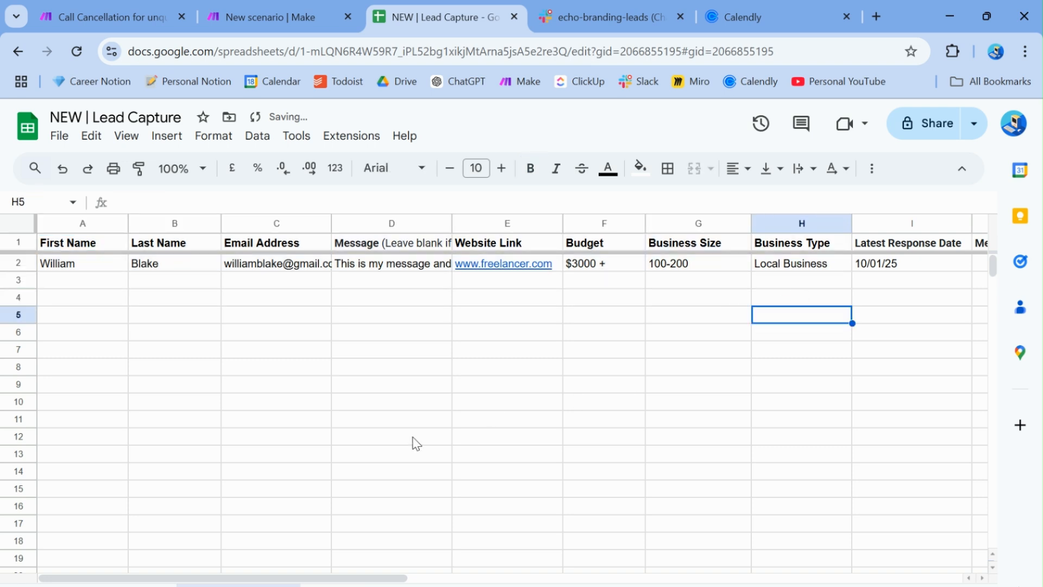
left_click(142, 585)
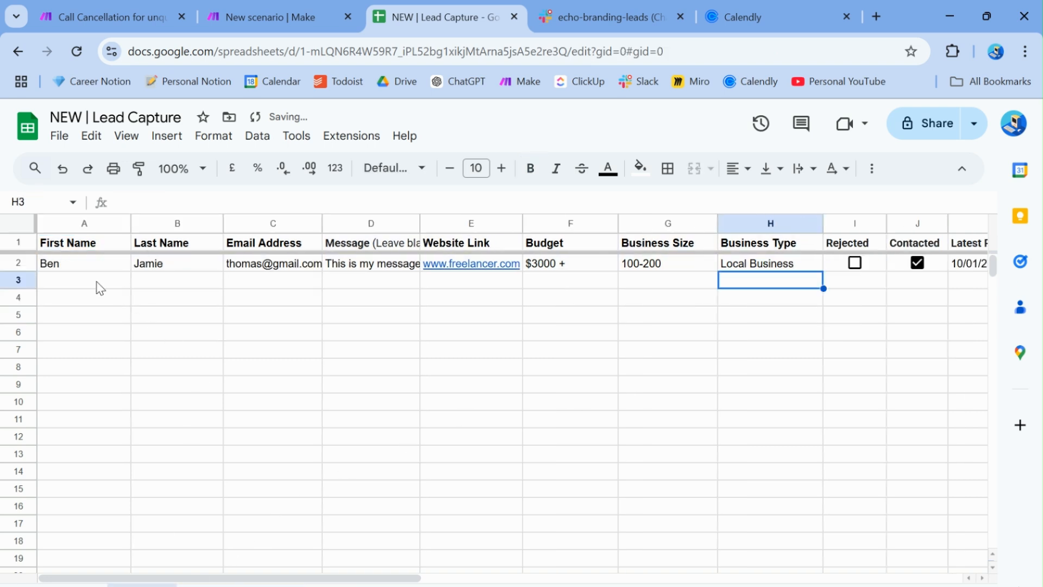
left_click_drag(98, 286, 859, 352)
left_click(372, 500)
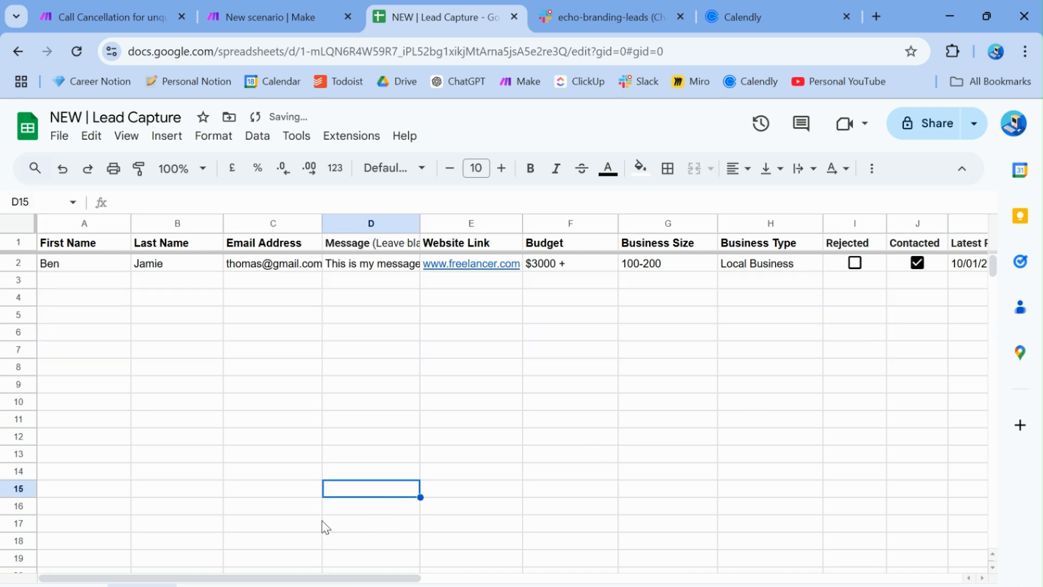
left_click(237, 585)
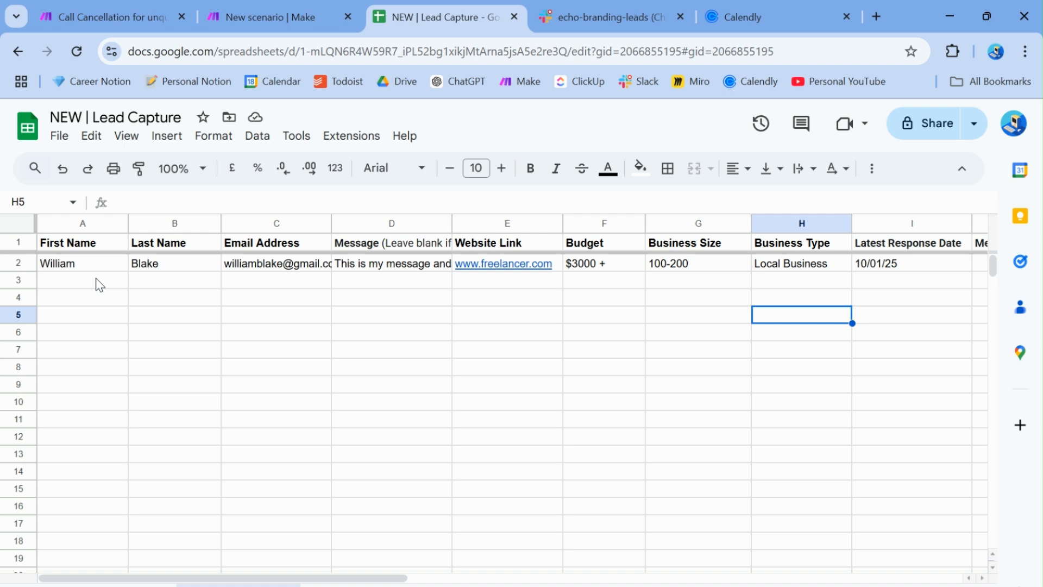
Check the lead's $3000 + Budget and the empty rows beneath it
left_click(594, 268)
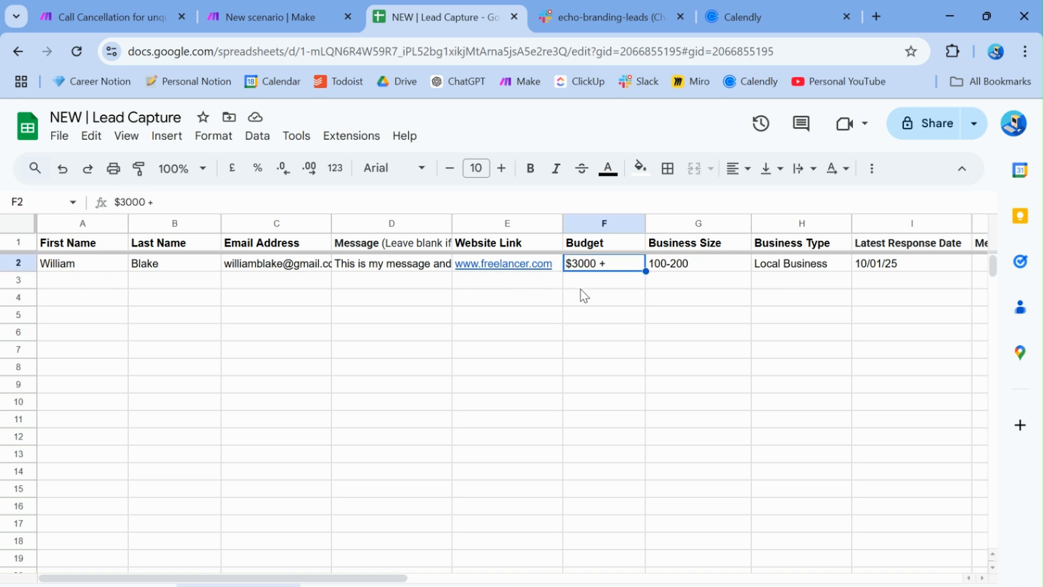
left_click(576, 303)
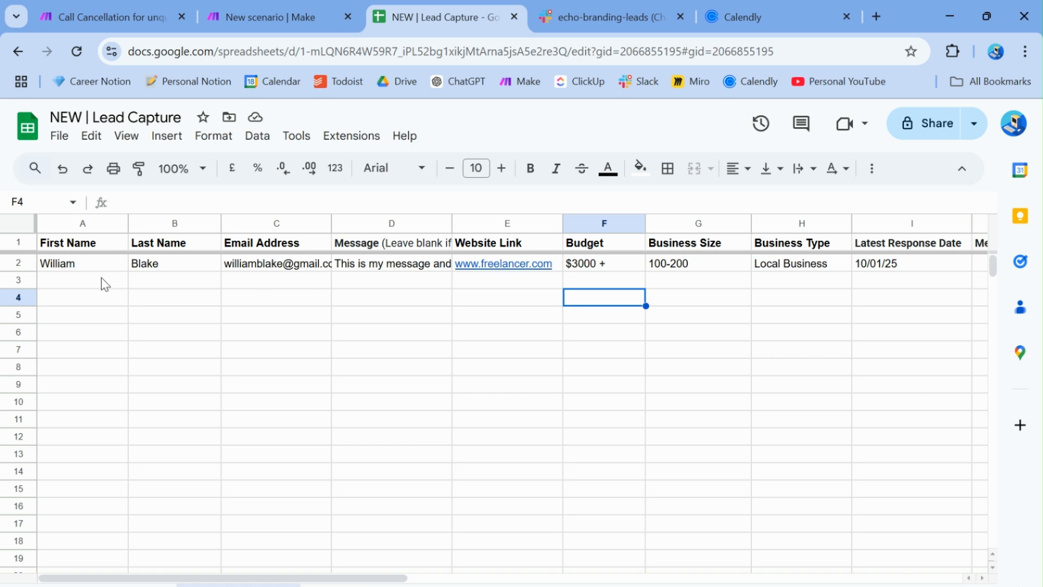
scroll(130, 292, "right", 2)
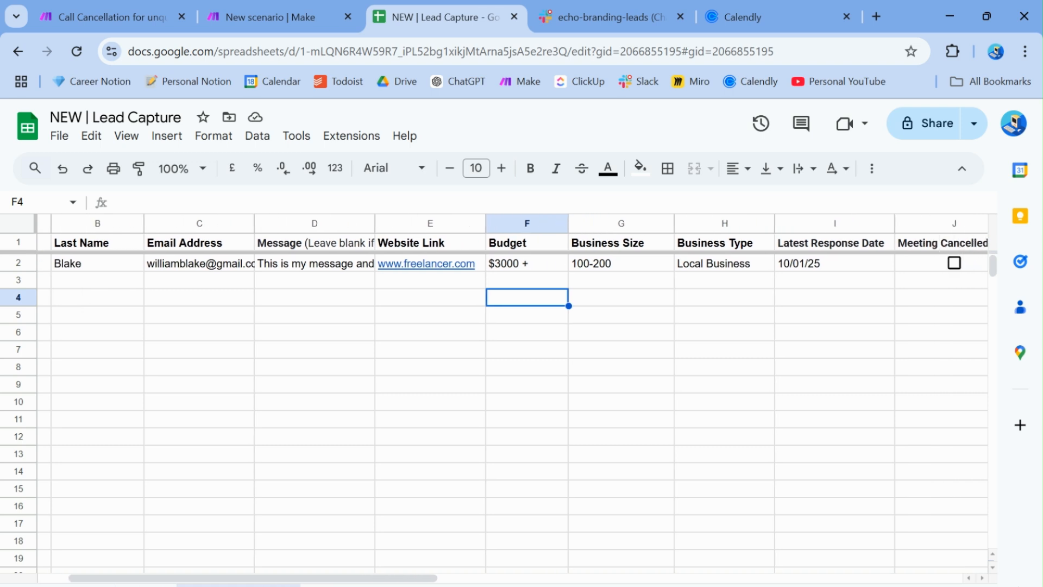
scroll(510, 391, "left", 2)
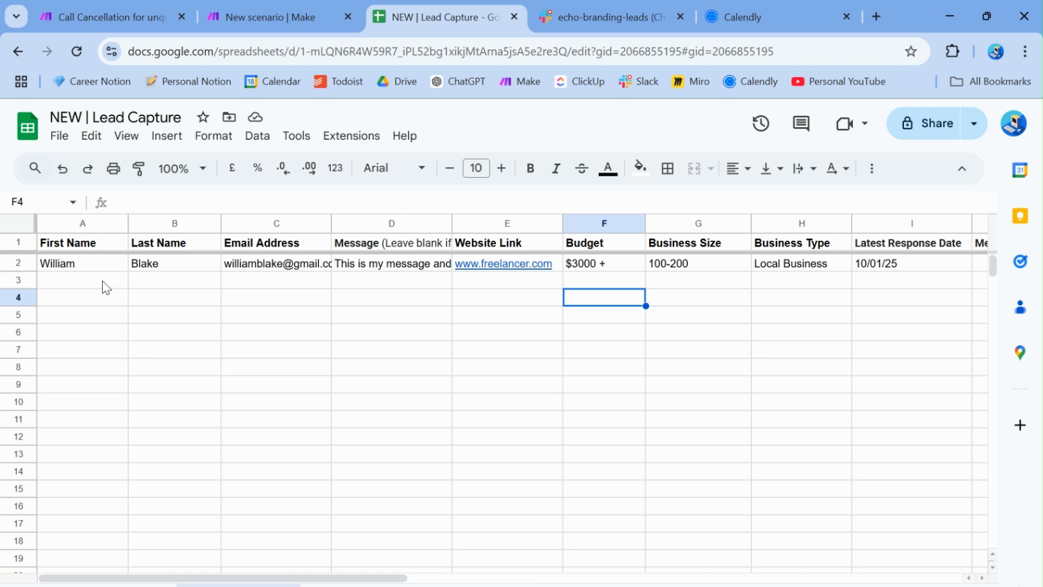
left_click_drag(92, 264, 821, 358)
left_click(814, 367)
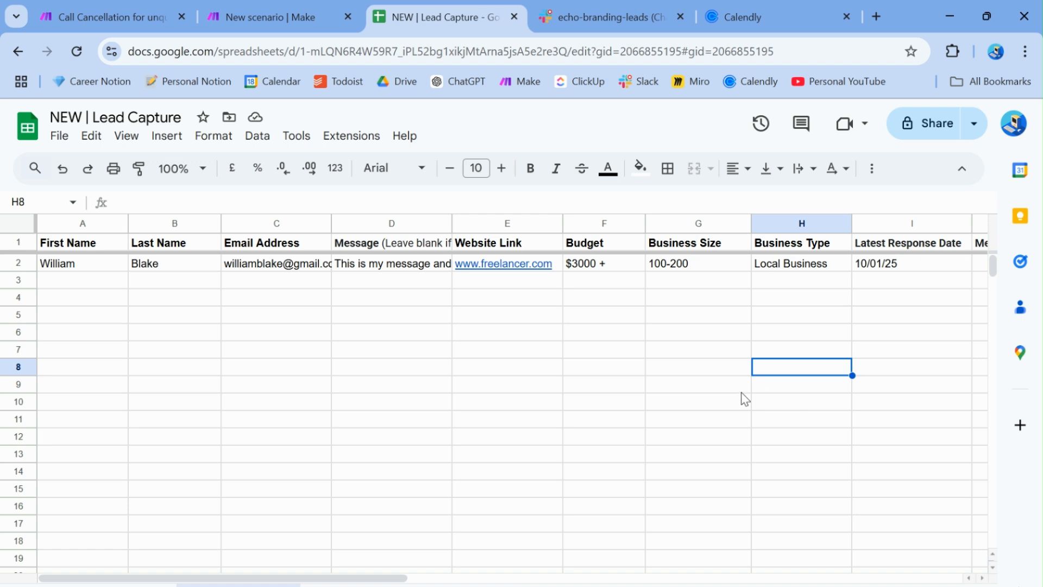
Review the lead's Business Type and Business Size columns
left_click(425, 318)
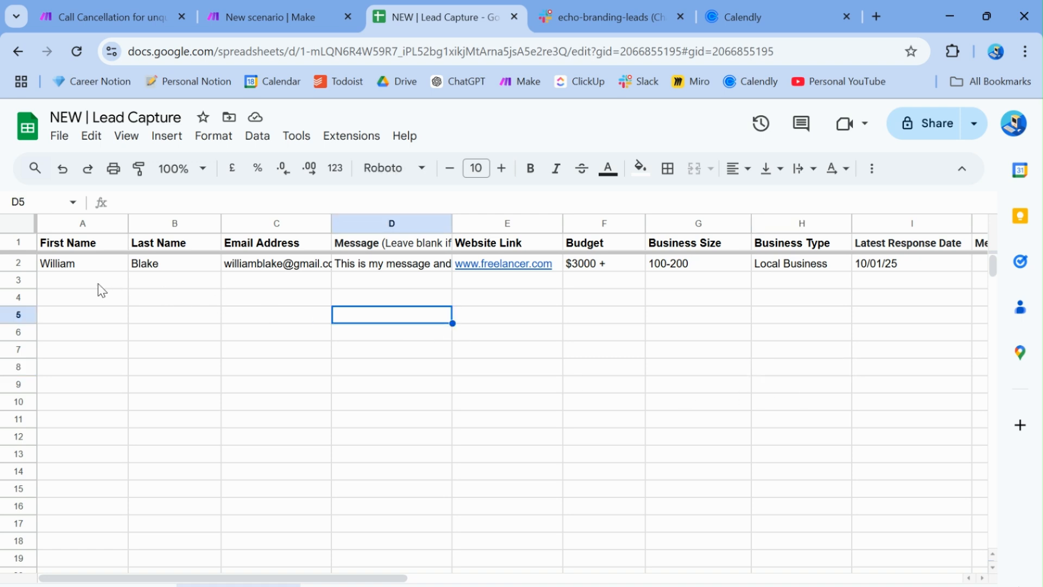
left_click(788, 283)
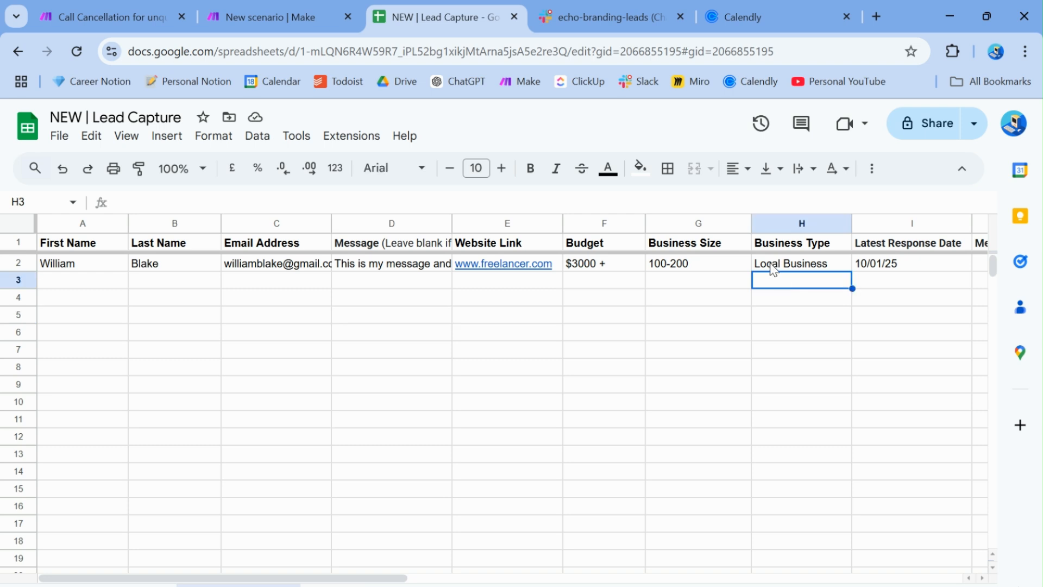
left_click(773, 267)
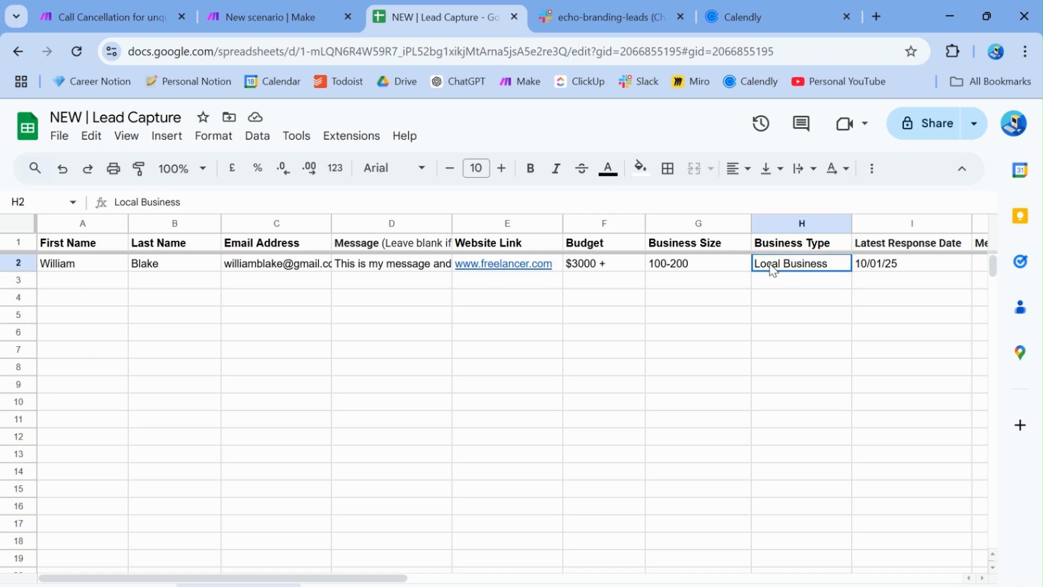
left_click(680, 246)
left_click(618, 297)
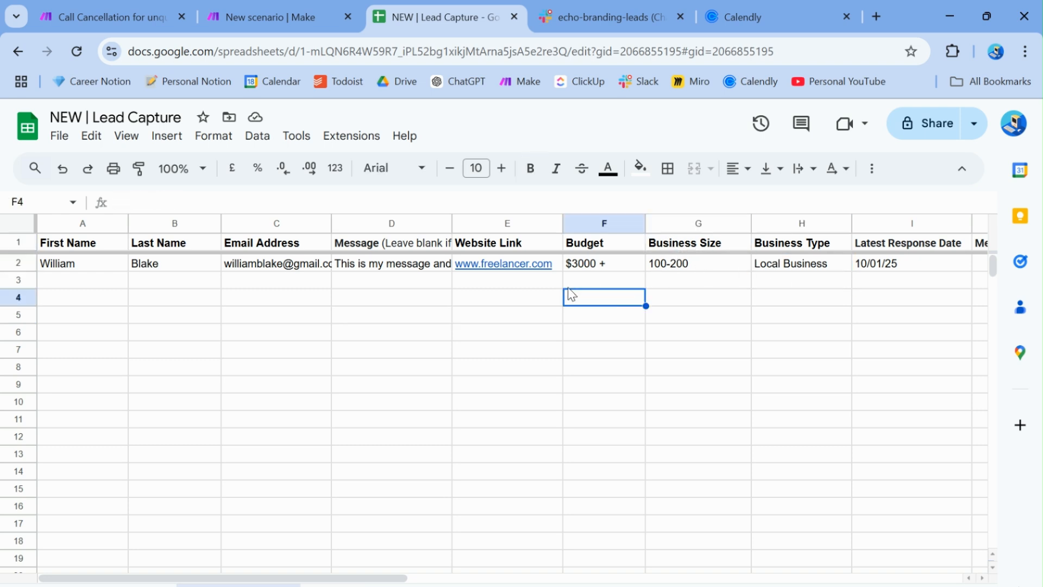
left_click(522, 301)
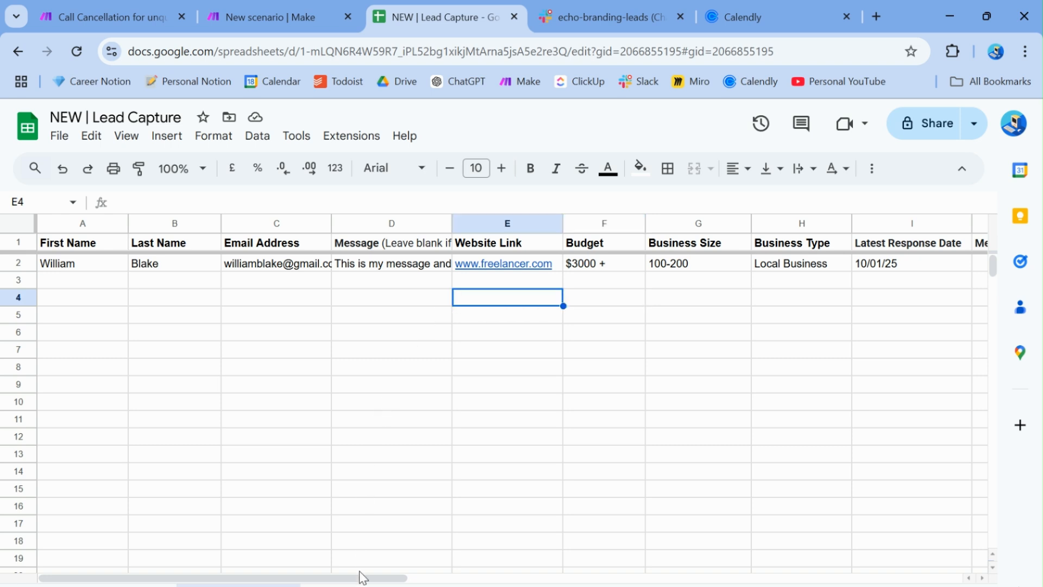
Glance at the Rejected and Contacted sheet, then return to Make's app list
left_click(283, 6)
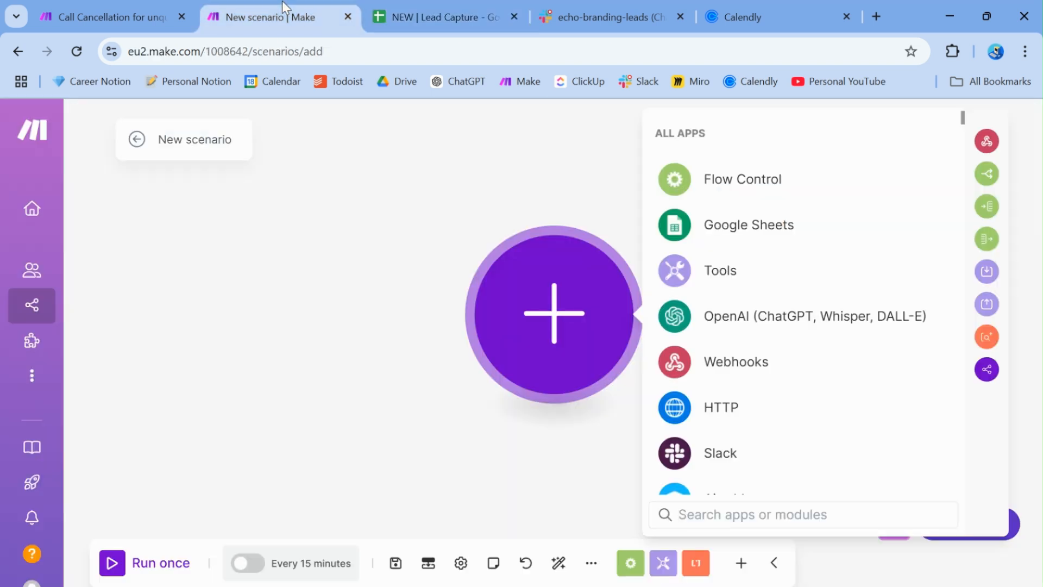
left_click(430, 3)
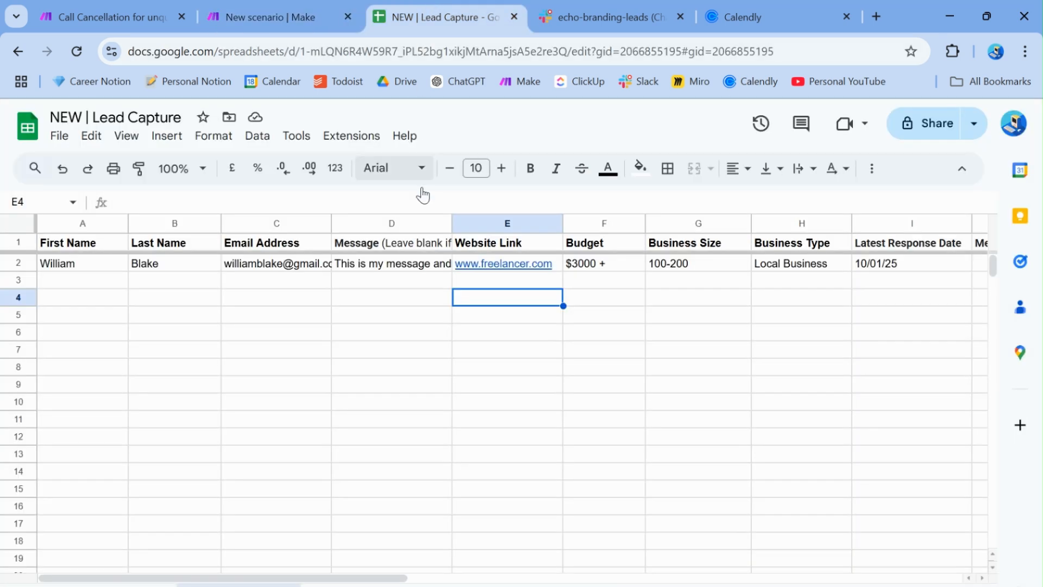
left_click(136, 584)
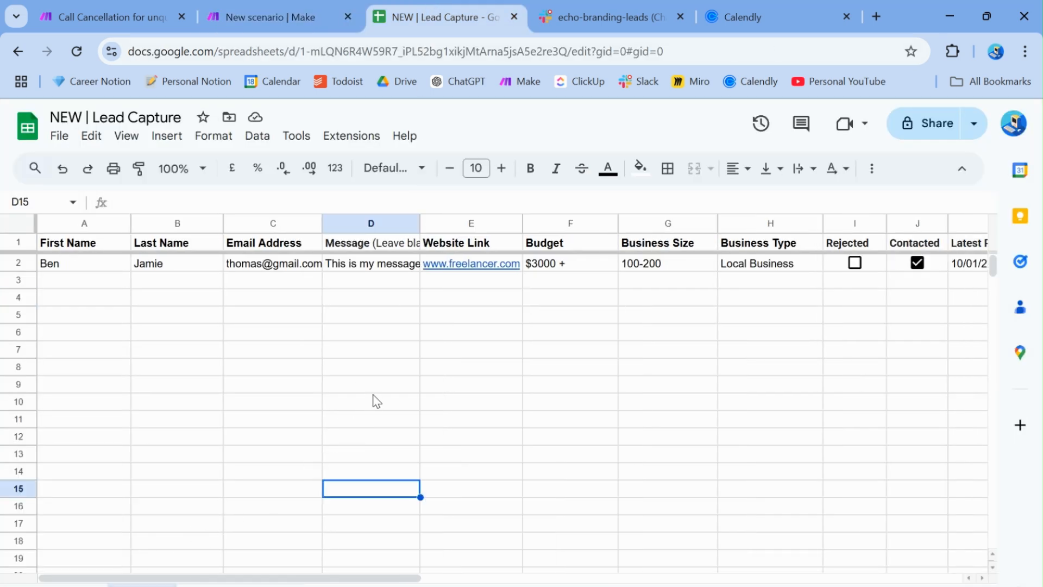
left_click(257, 12)
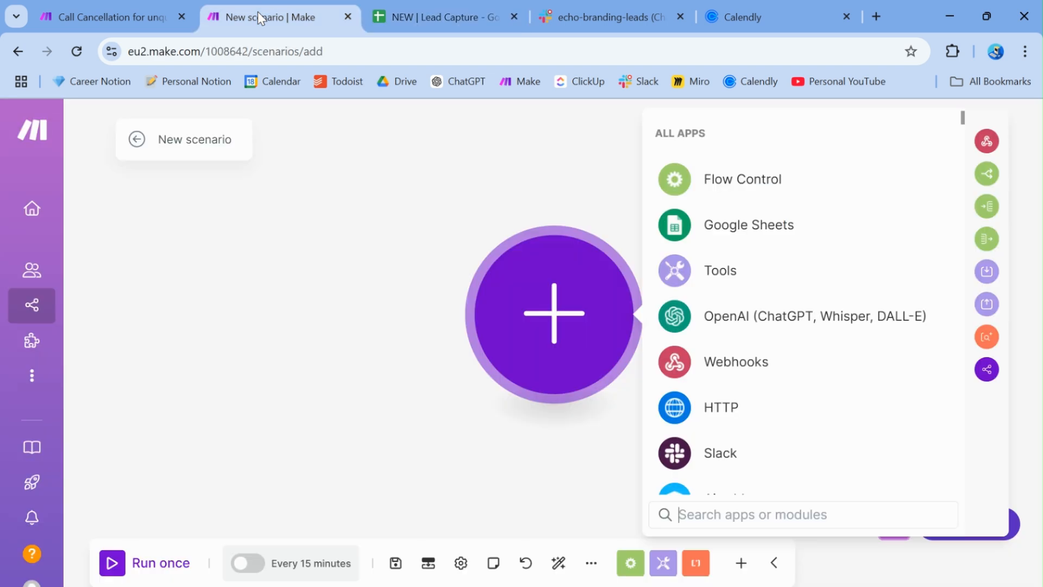
Add a Google Sheets Search Rows module via a 'search' lookup
left_click(726, 223)
type("search")
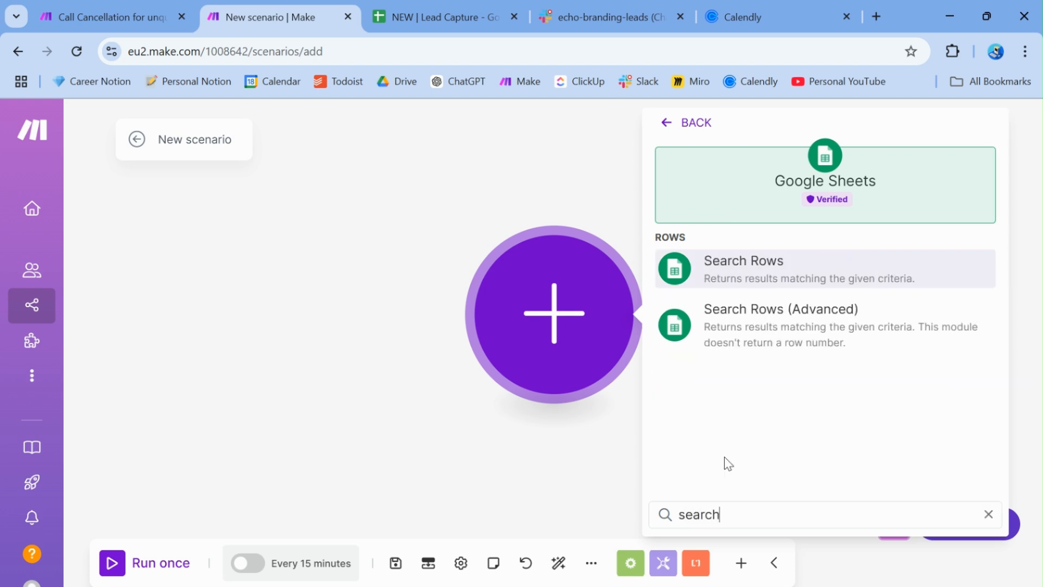
left_click(745, 278)
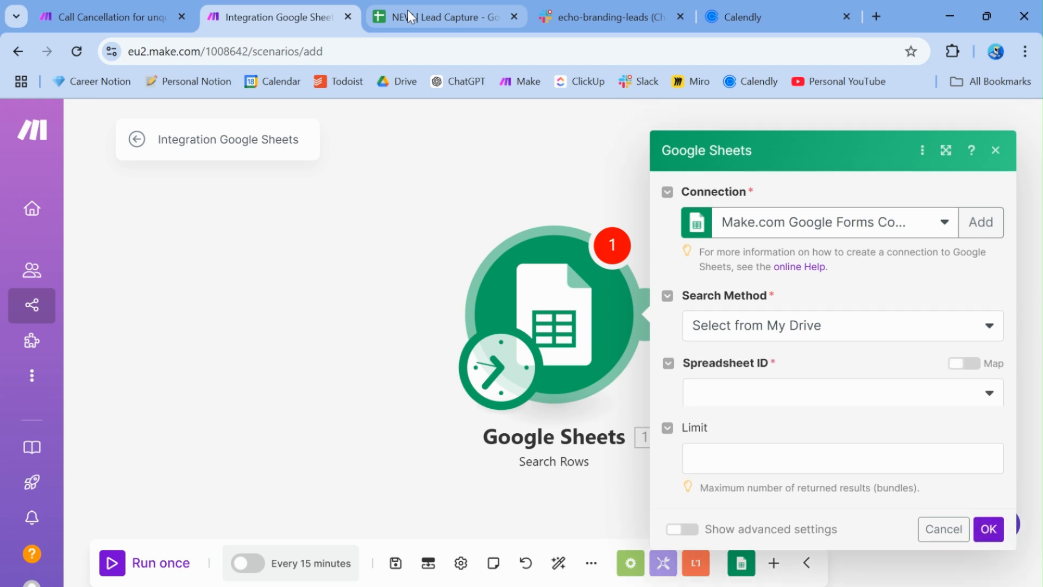
Keep the current Google connection for the Search Rows module
left_click(407, 10)
left_click_drag(72, 282, 980, 290)
left_click(590, 287)
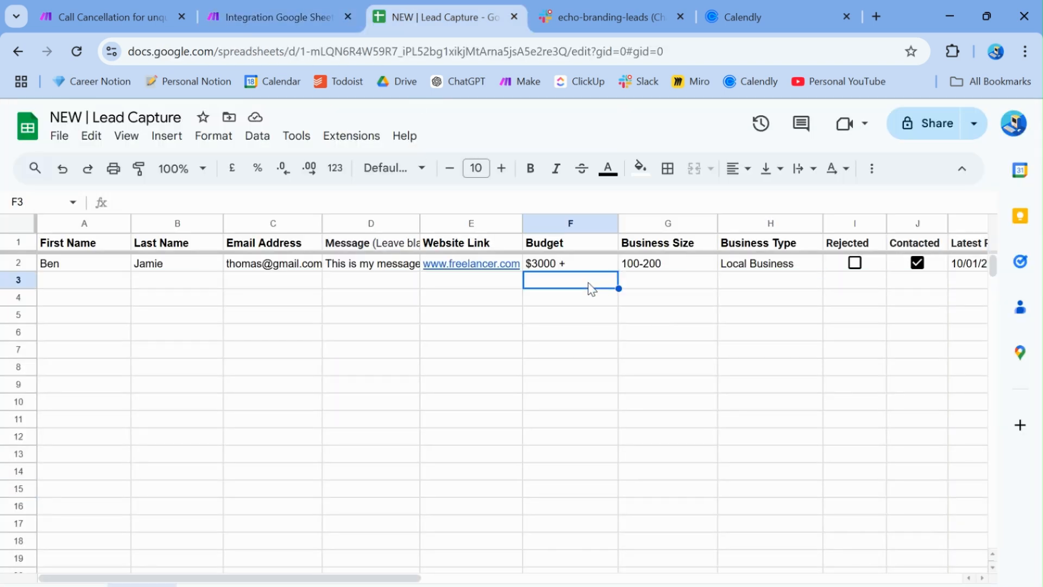
left_click(303, 13)
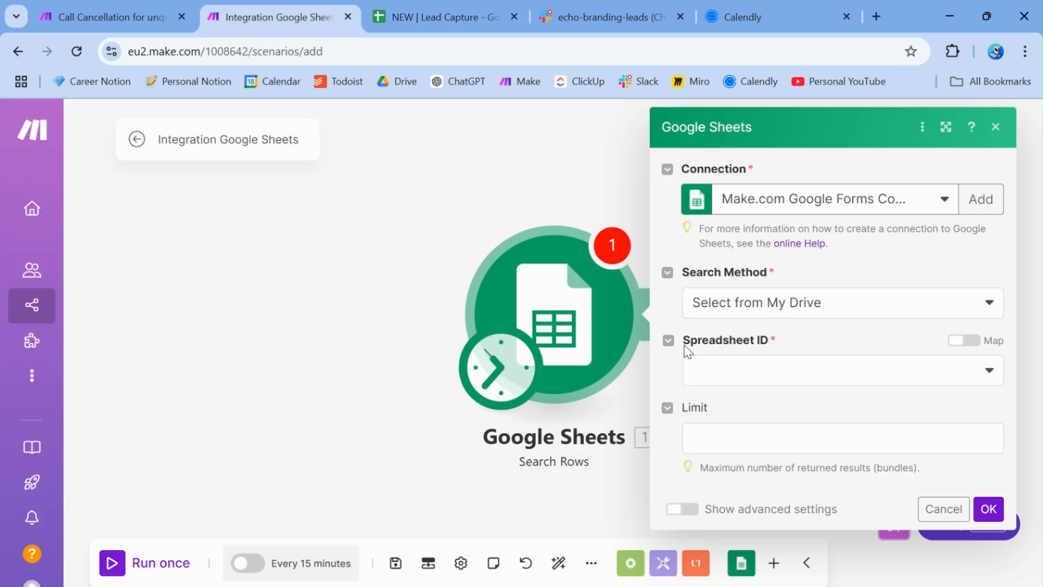
left_click(756, 206)
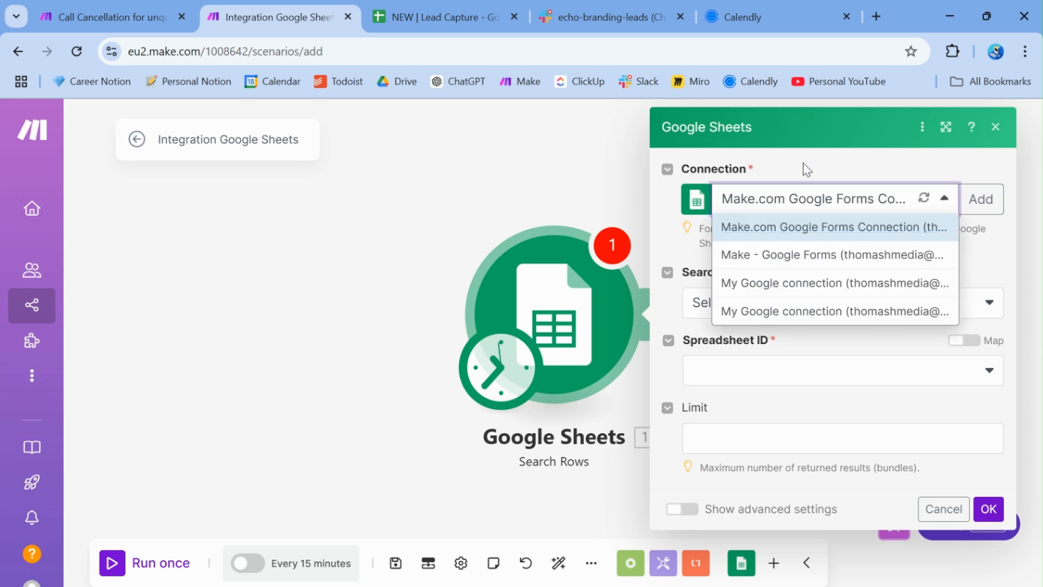
left_click(821, 158)
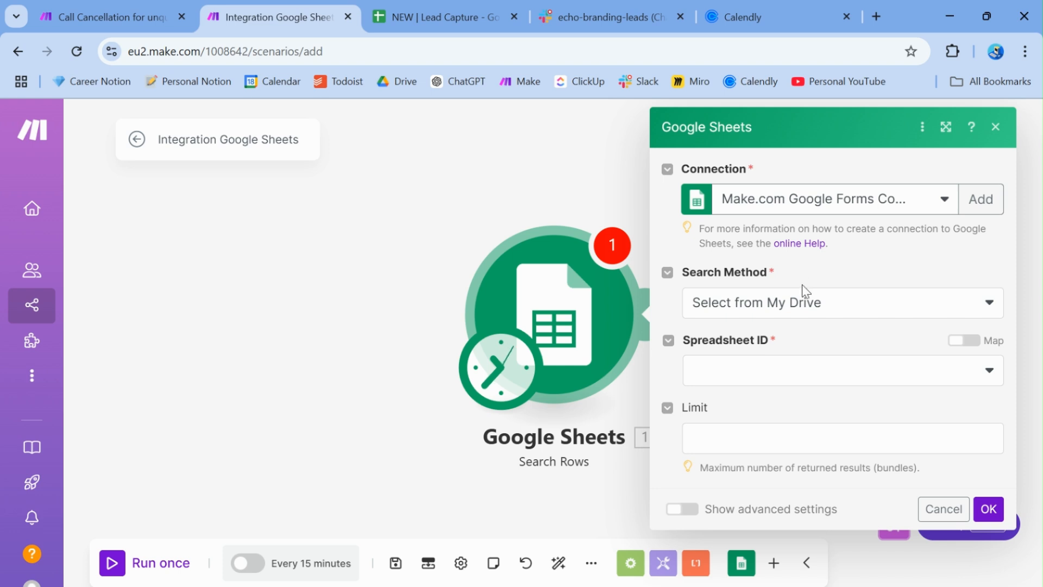
Set Search Method to 'Select from all' and paste the spreadsheet ID from the Sheets URL
left_click(801, 309)
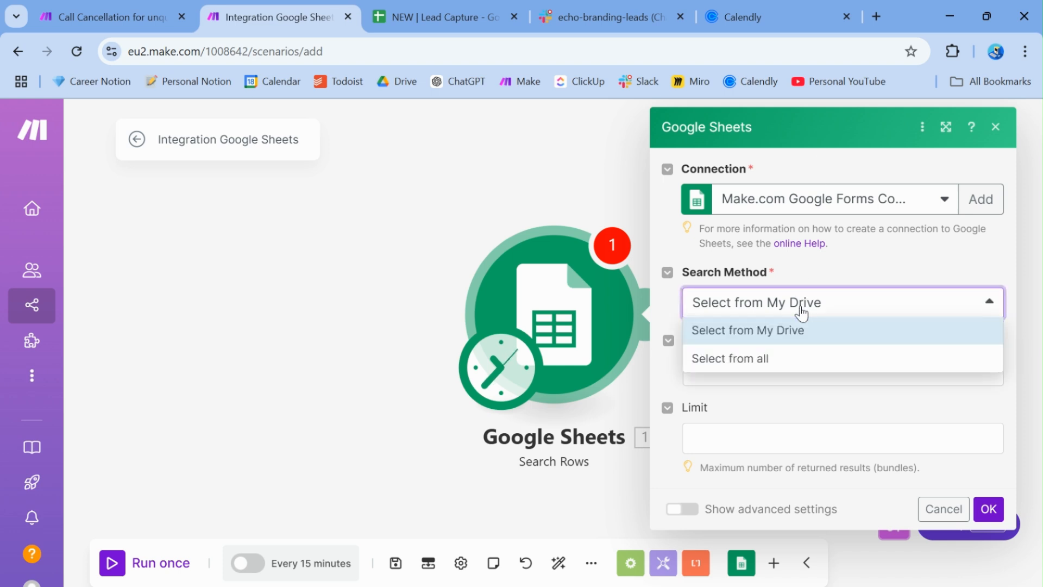
left_click(764, 359)
left_click(742, 371)
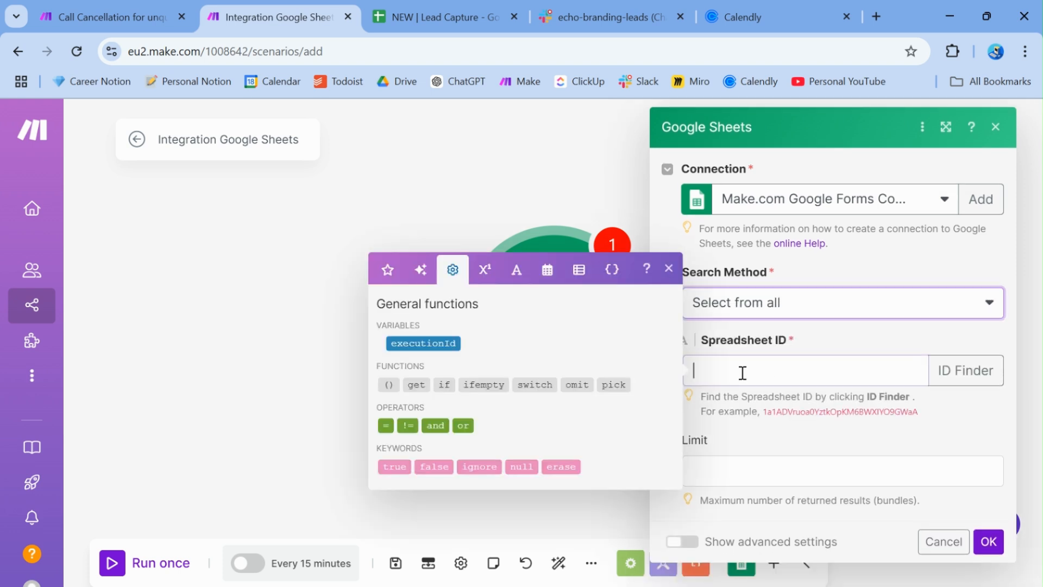
left_click(505, 7)
mouse_move(605, 51)
left_mouse_down()
mouse_move(338, 51)
mouse_move(605, 49)
left_mouse_up()
key("ctrl+c")
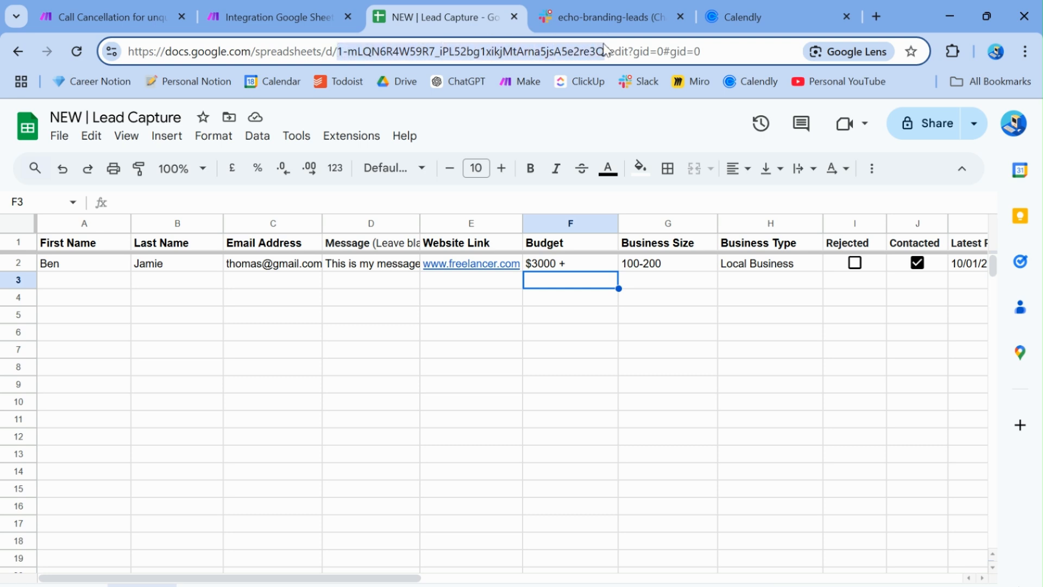
left_click(302, 11)
left_click(723, 375)
key("ctrl+v")
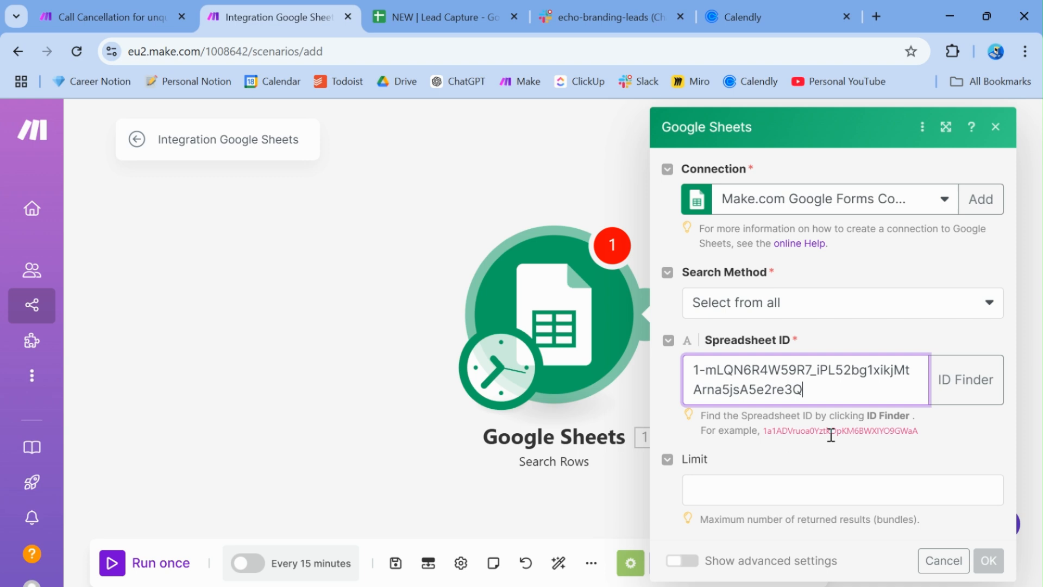
left_click(957, 427)
Choose the Leads sheet of the Lead Capture spreadsheet
scroll(956, 426, "down", 1)
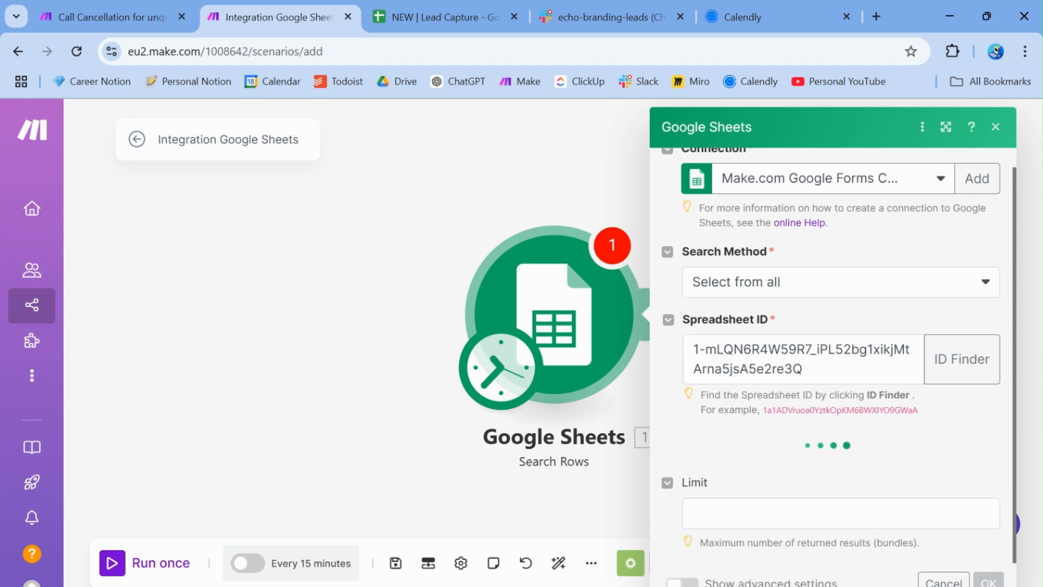
left_click(810, 490)
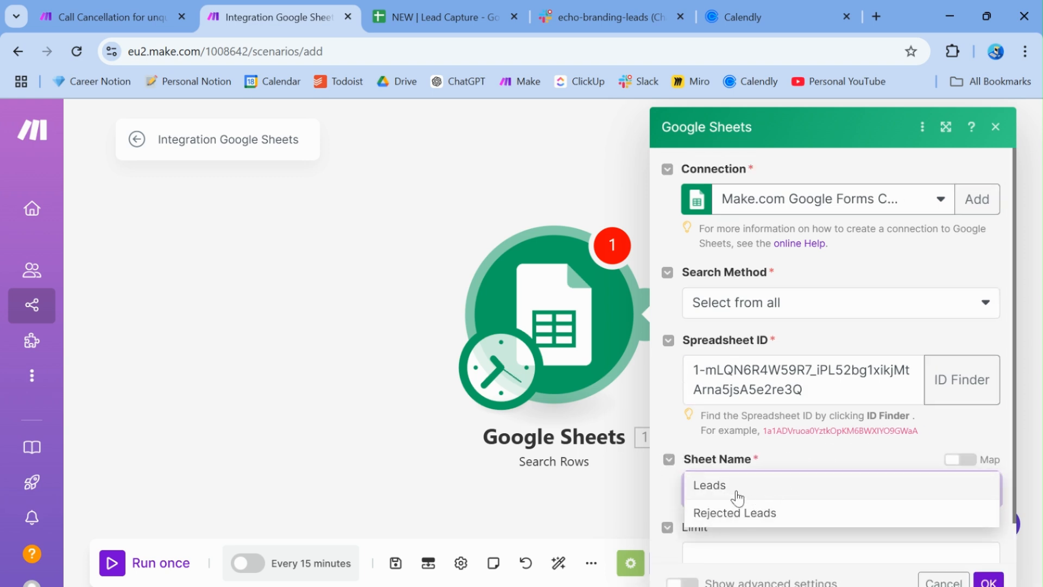
left_click(728, 492)
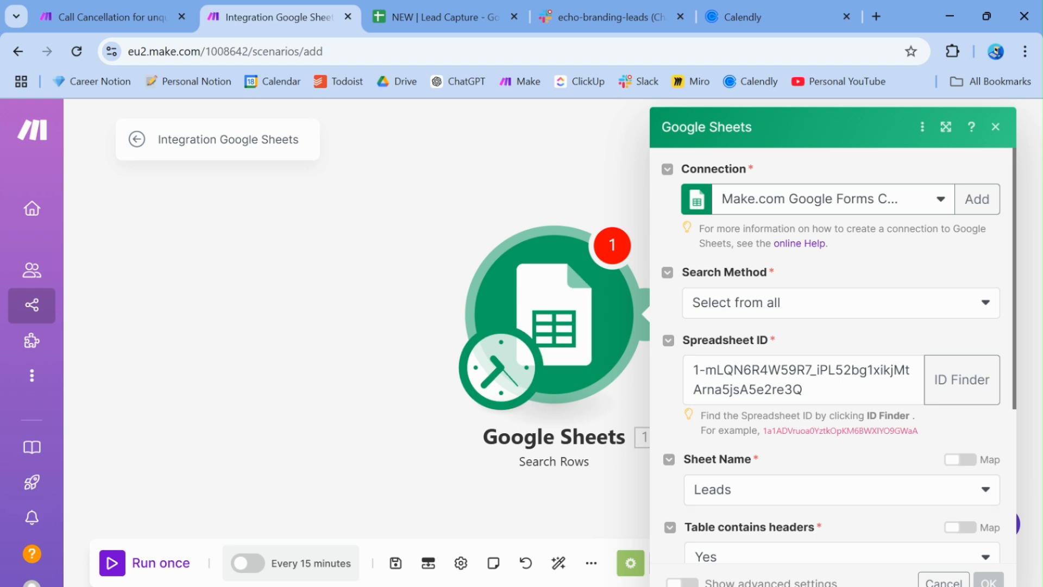
scroll(833, 375, "down", 3)
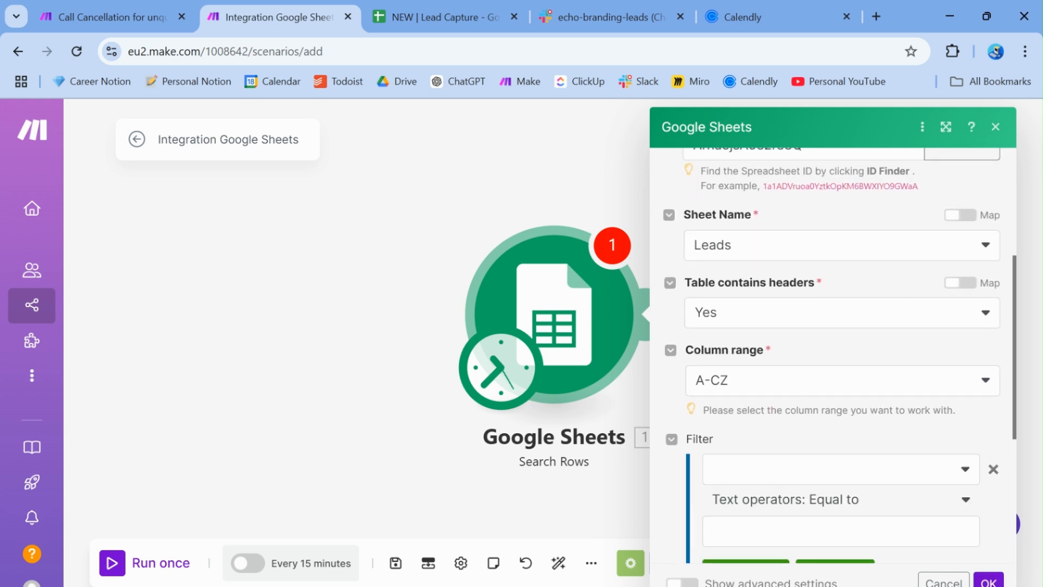
left_click(419, 13)
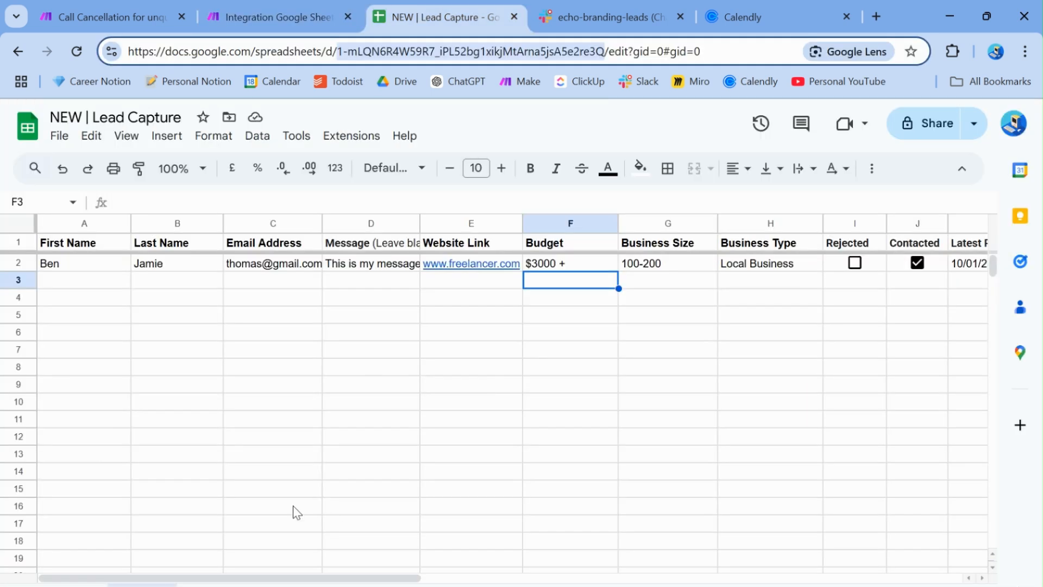
left_click(267, 17)
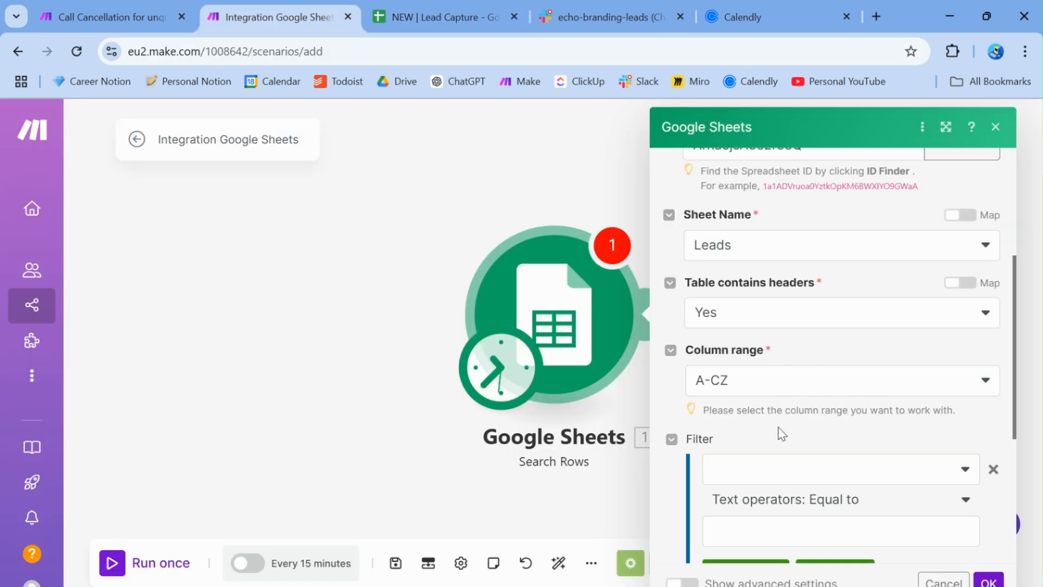
Filter for Rejected (I) equal to TRUE and save the module
left_click(758, 471)
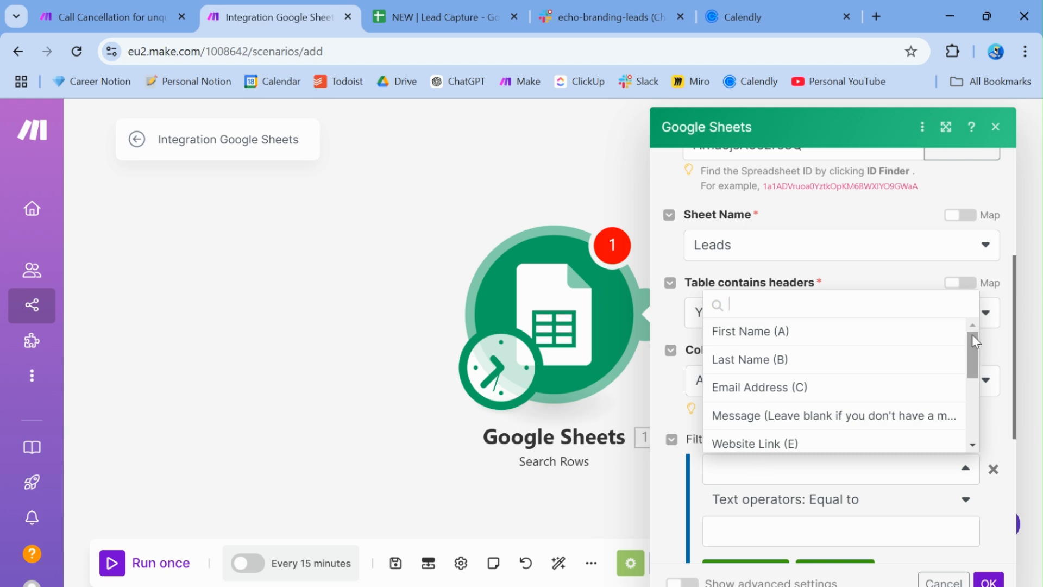
left_click_drag(973, 335, 975, 399)
left_click(804, 413)
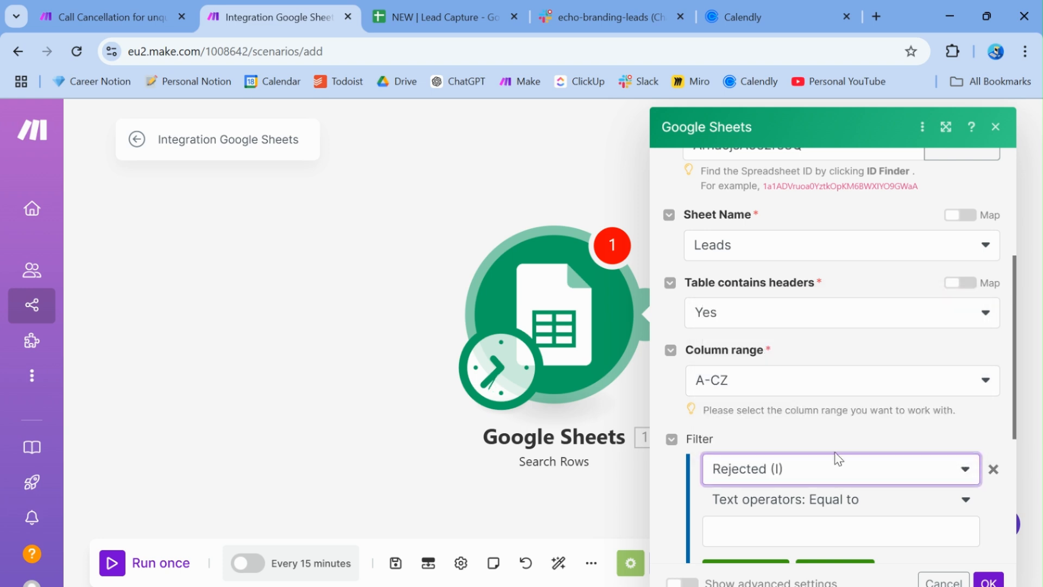
scroll(837, 438, "down", 3)
left_click(837, 383)
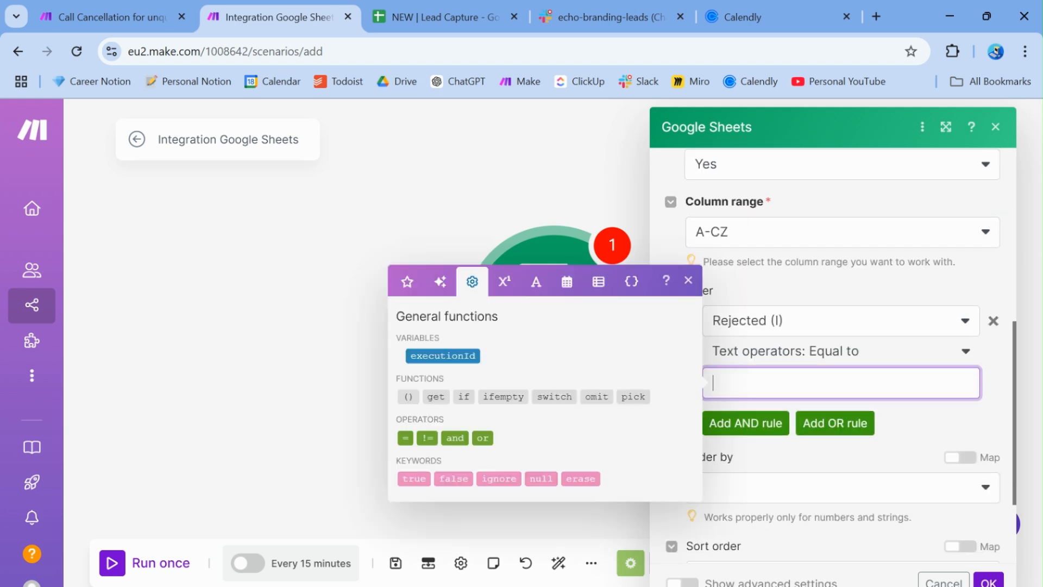
type("TRUE")
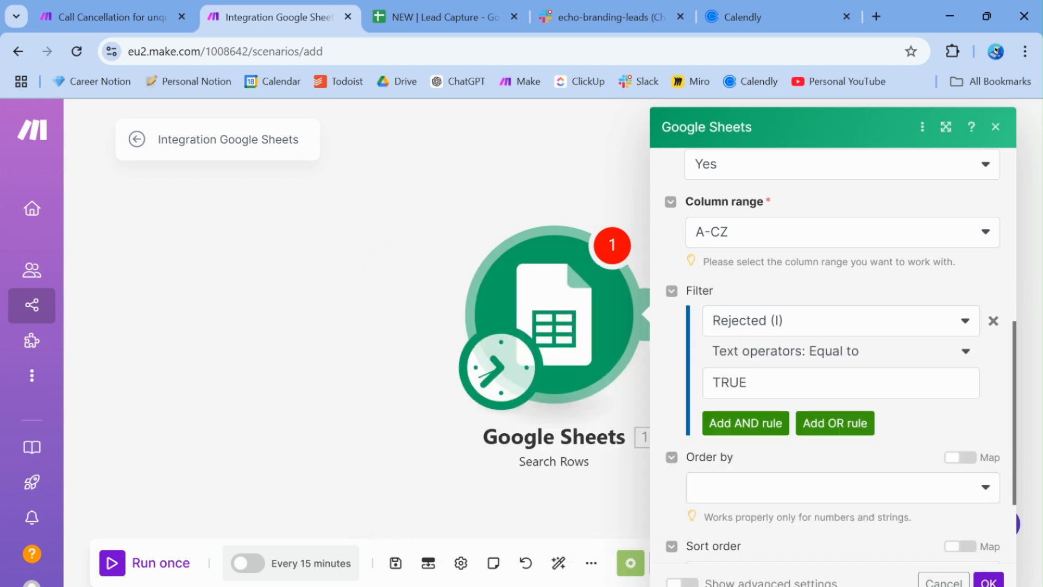
scroll(842, 350, "down", 3)
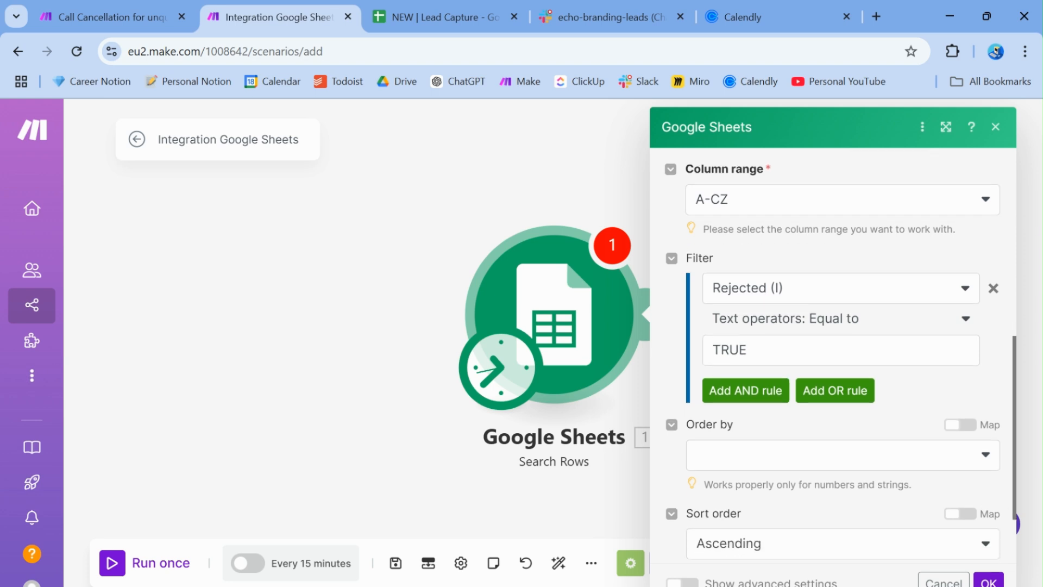
scroll(841, 350, "up", 8)
scroll(837, 354, "up", 2)
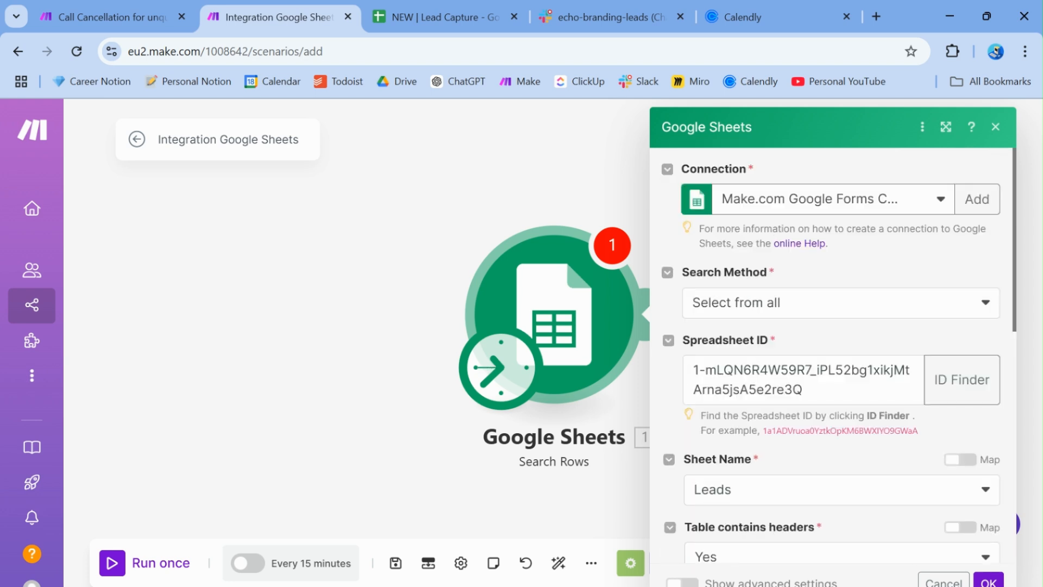
left_click(989, 582)
Add a Flow Control Router after the Search Rows module
left_click(739, 336)
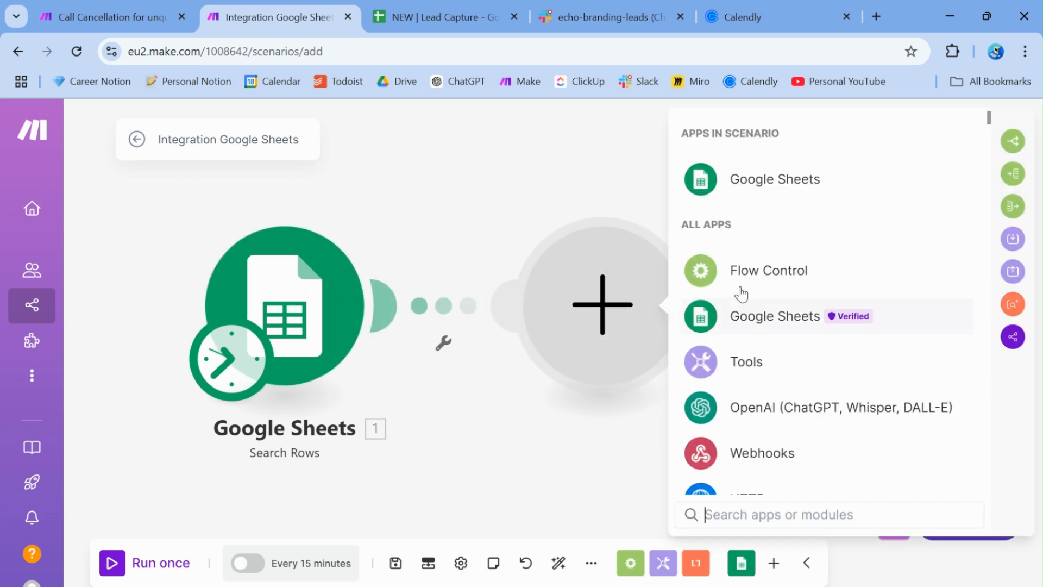
left_click(742, 270)
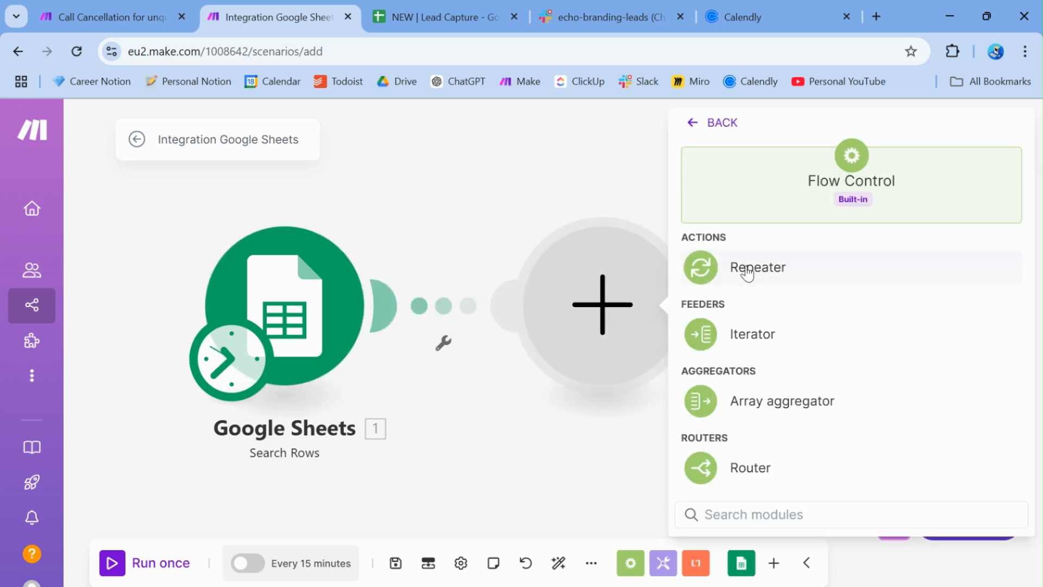
left_click(740, 467)
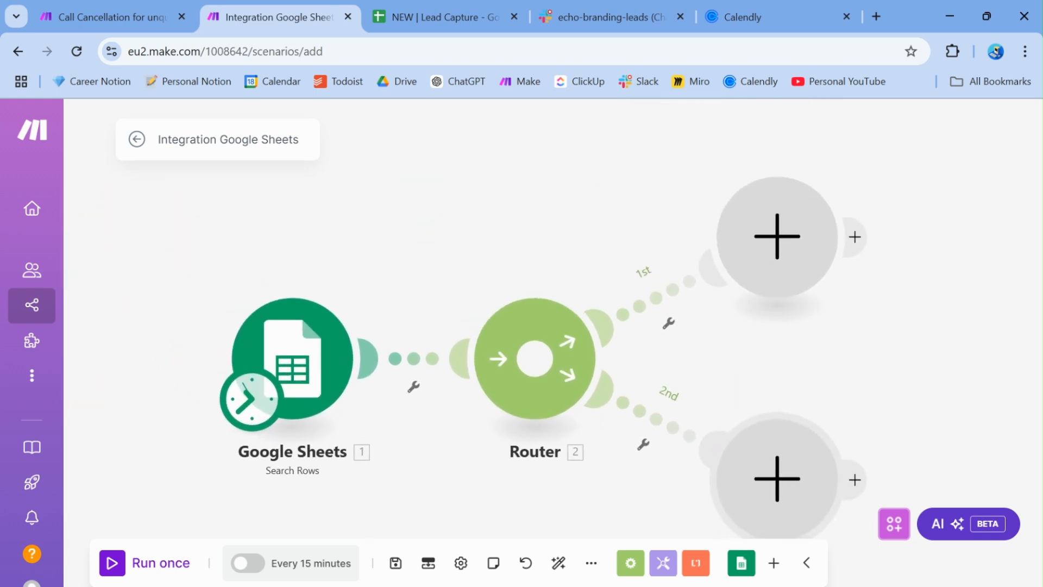
left_click(655, 305)
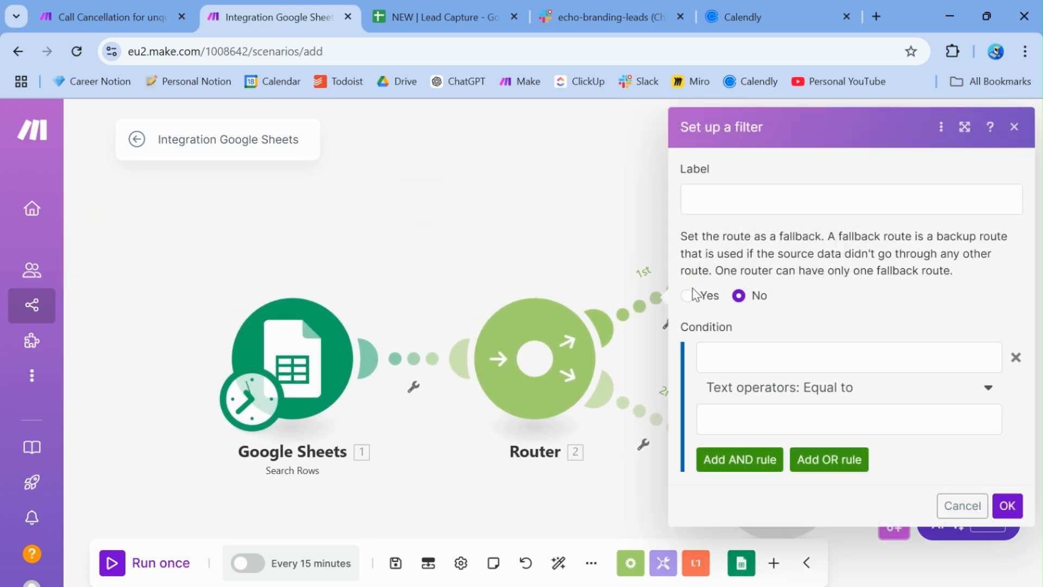
left_click(1015, 126)
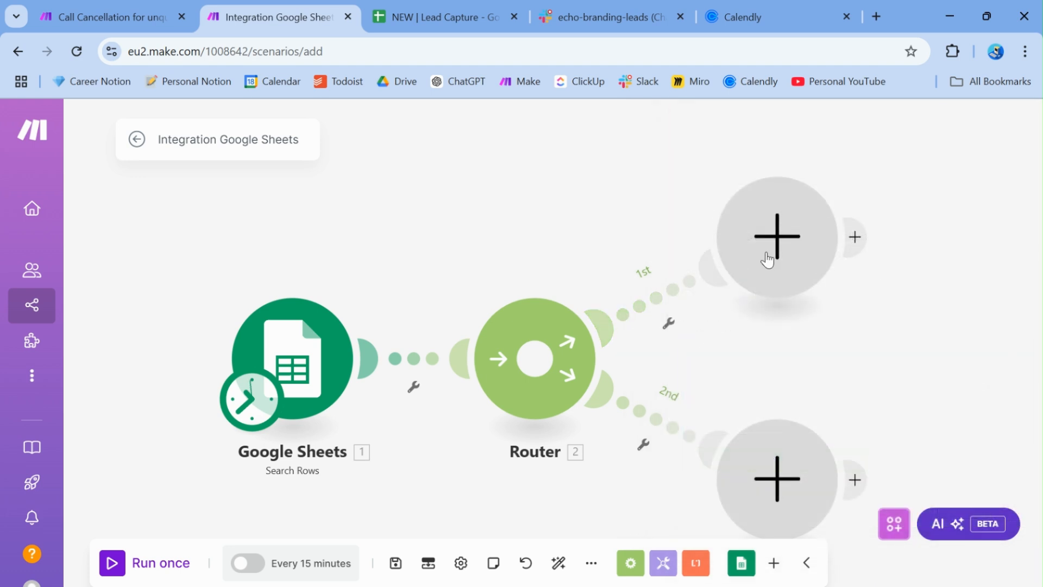
left_click(670, 322)
left_click(649, 341)
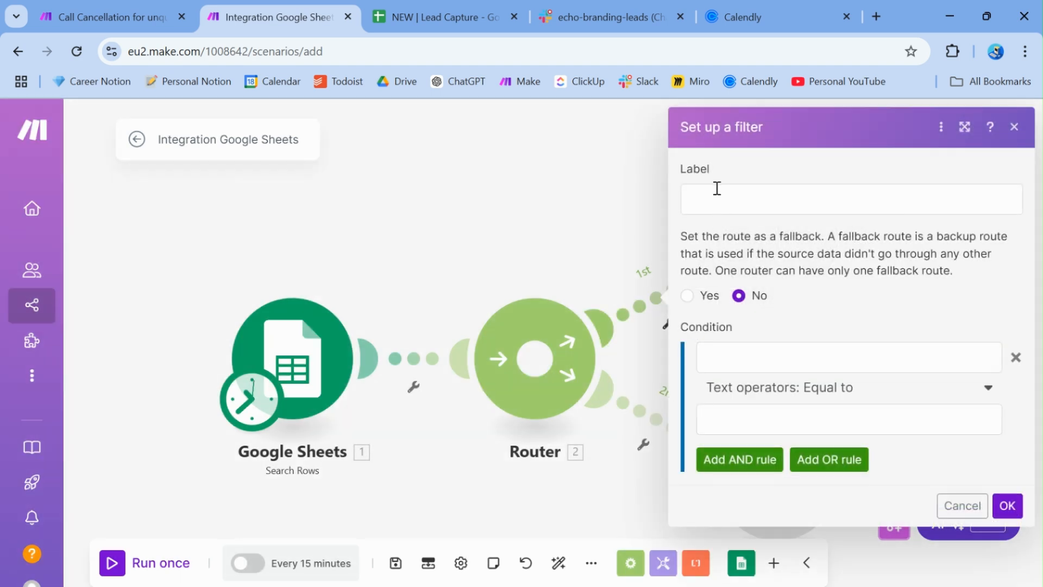
Label the first route's filter 'Rejected = FALSE' with Rejected (I) equal to FALSE
left_click(717, 188)
type("Rejected")
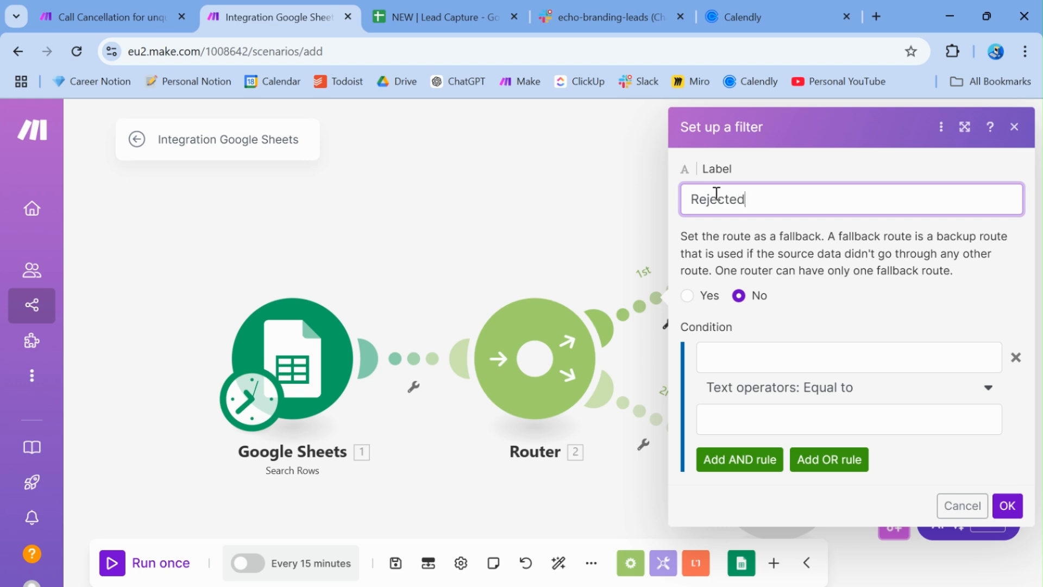
type(" = FALSe")
key("BackSpace")
type("E")
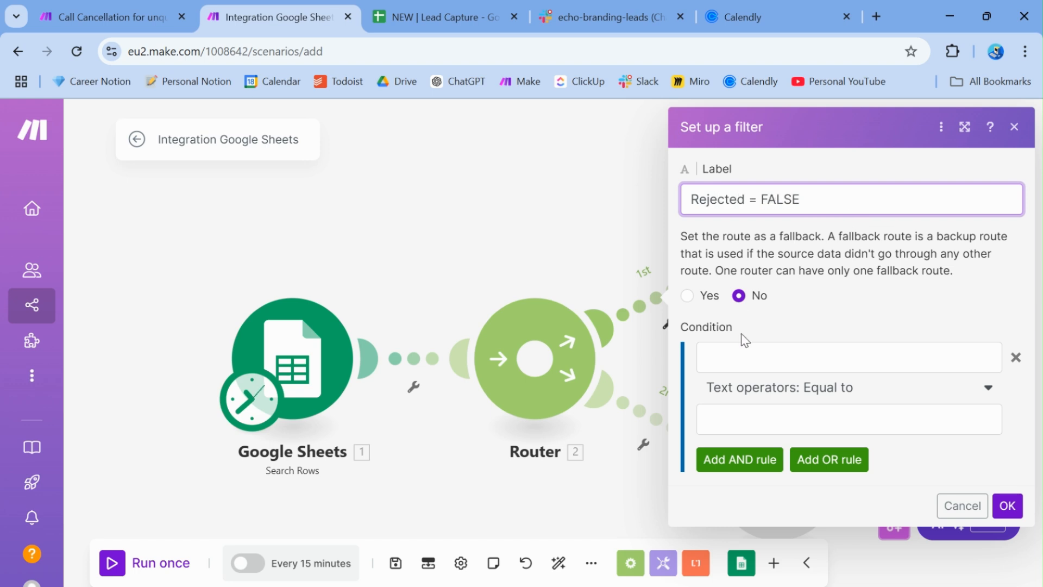
left_click(730, 356)
left_click_drag(689, 218, 689, 243)
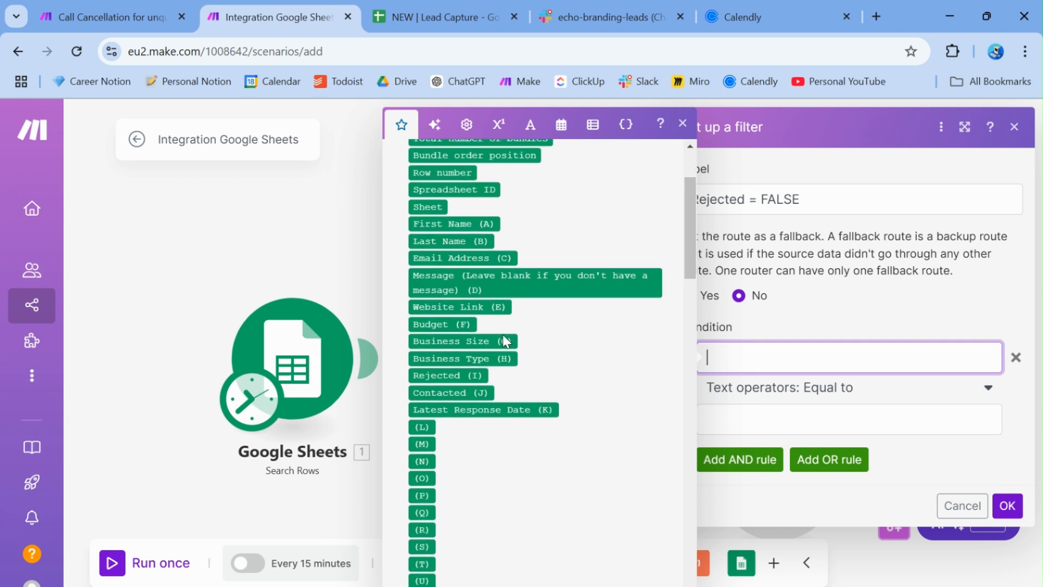
left_click(438, 377)
left_click(732, 424)
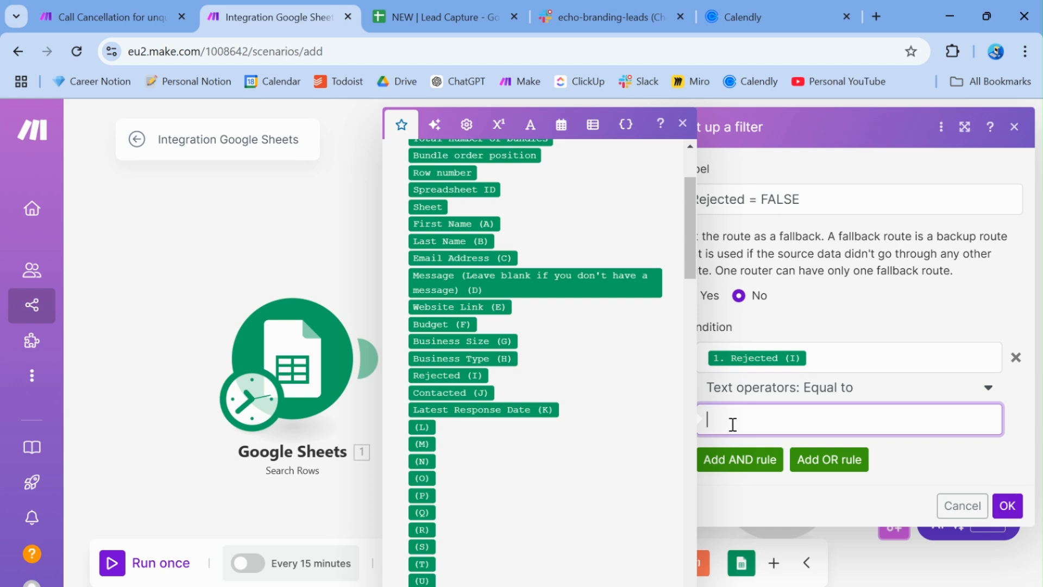
type("FALSE")
key("Return")
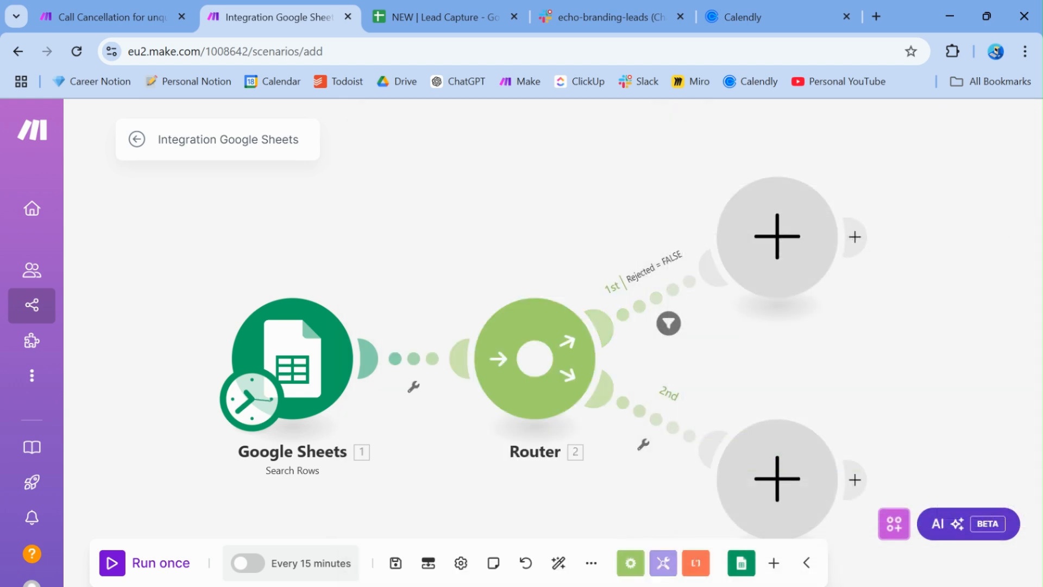
left_click(644, 444)
left_click(625, 462)
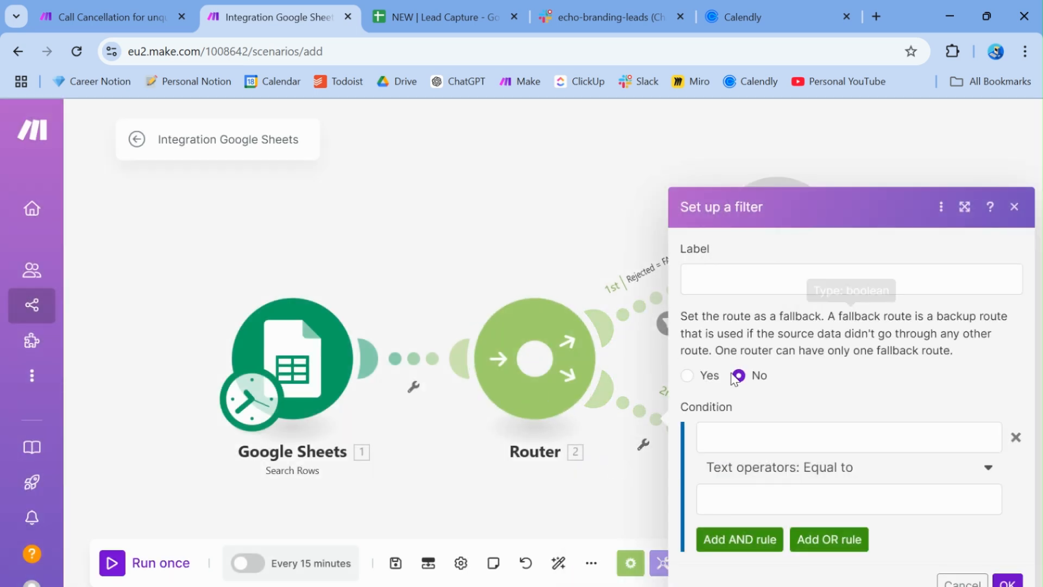
Label the second route's filter 'Rejected = TRUE' with Rejected (I) equal to TRUE
left_click(748, 276)
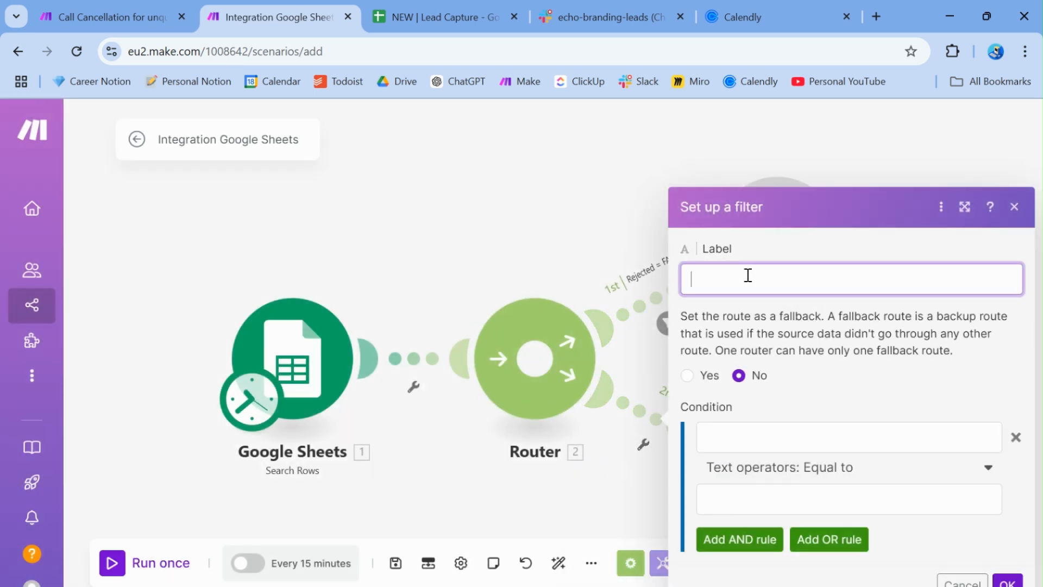
type("Rejected = TRUE")
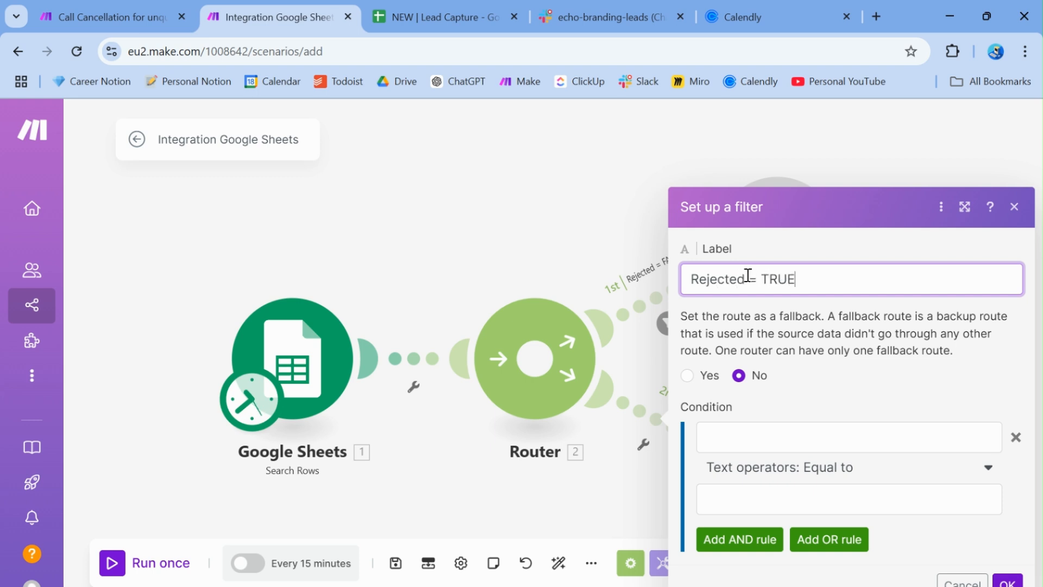
left_click(752, 439)
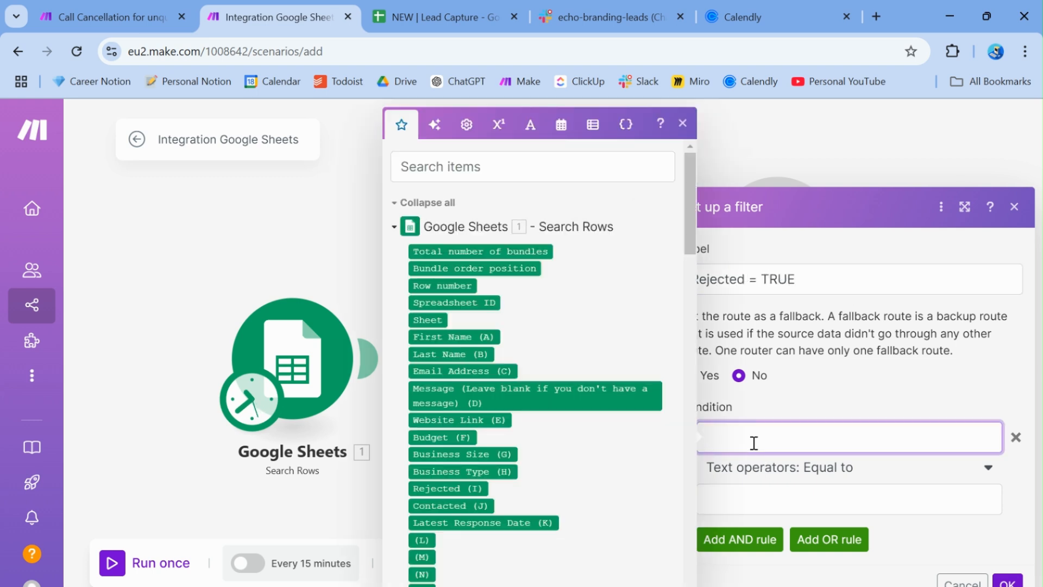
left_click(451, 488)
left_click(727, 508)
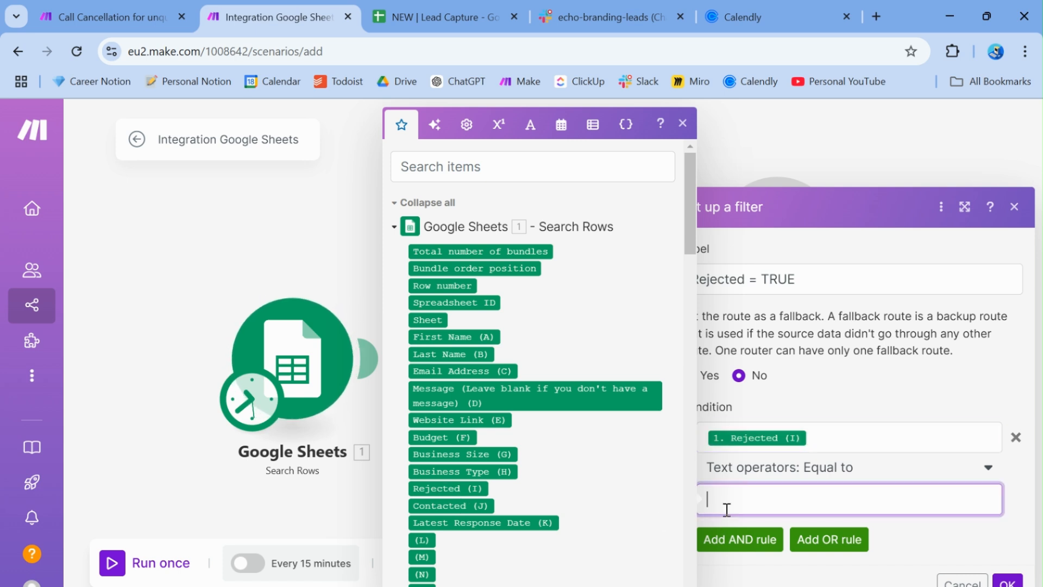
type("TRUE")
left_click(1007, 583)
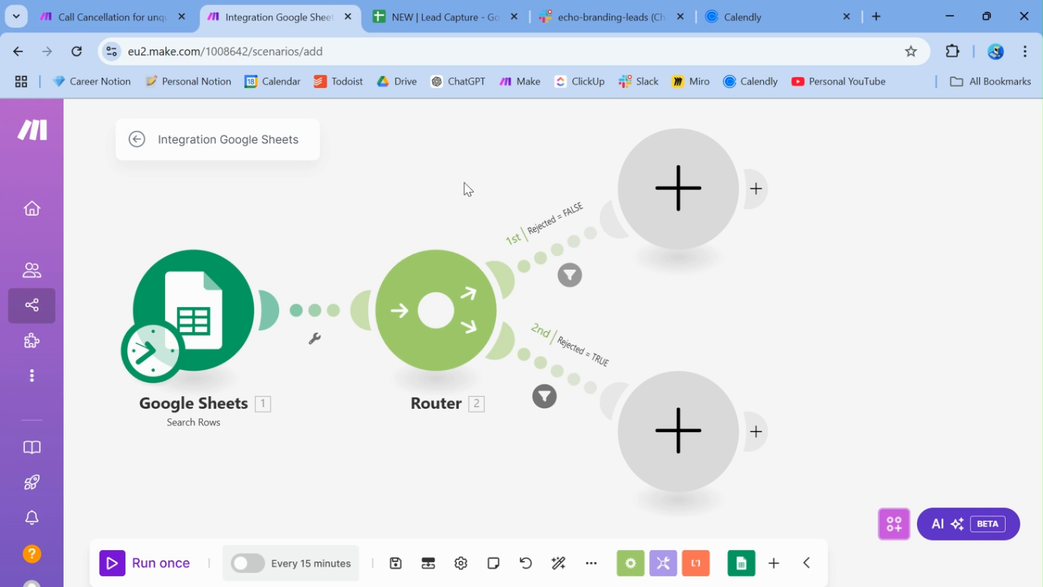
Centre the routes on the canvas and bring up the NEW | Lead Capture spreadsheet
scroll(758, 379, "down", 1)
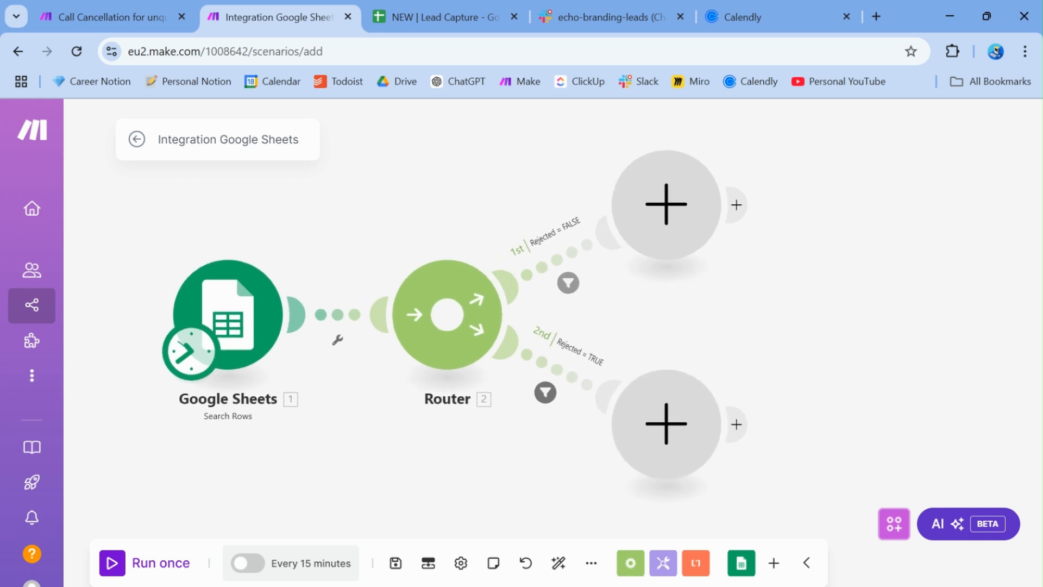
left_click_drag(759, 379, 774, 355)
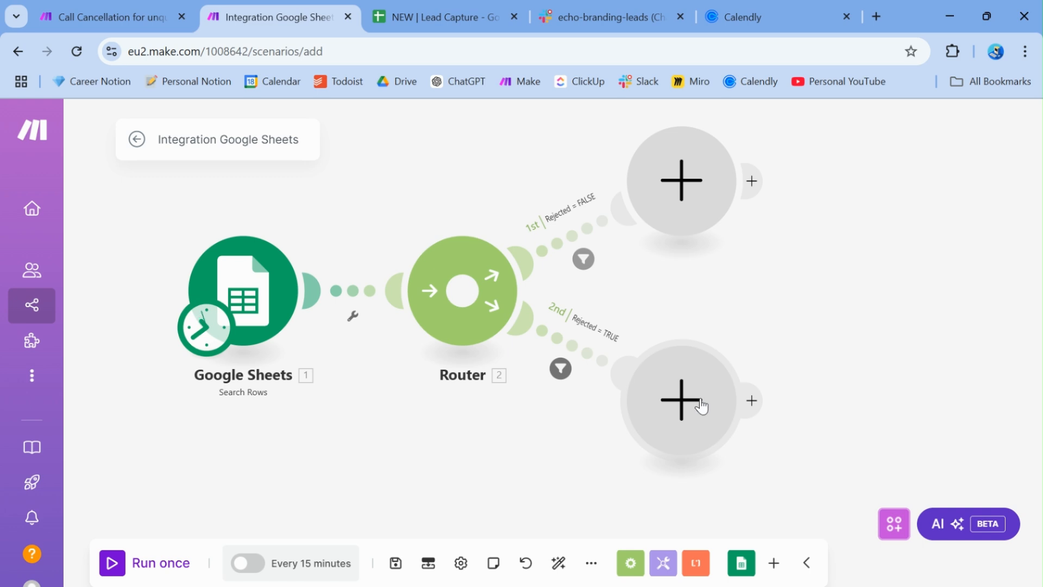
left_click(448, 16)
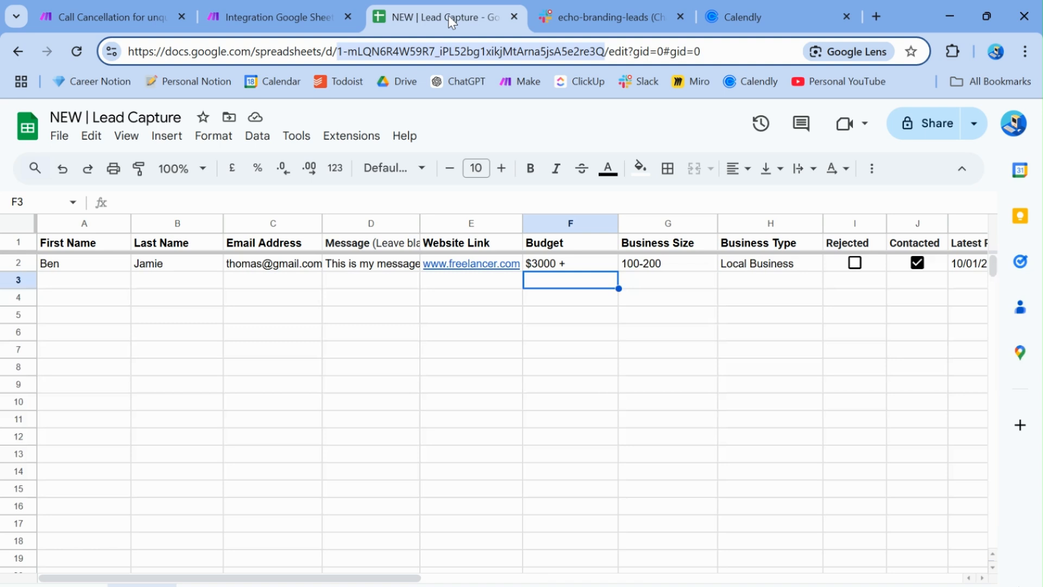
Review the lead's name, email, message and Budget-to-Business Type cells, then return to Make
left_click(380, 351)
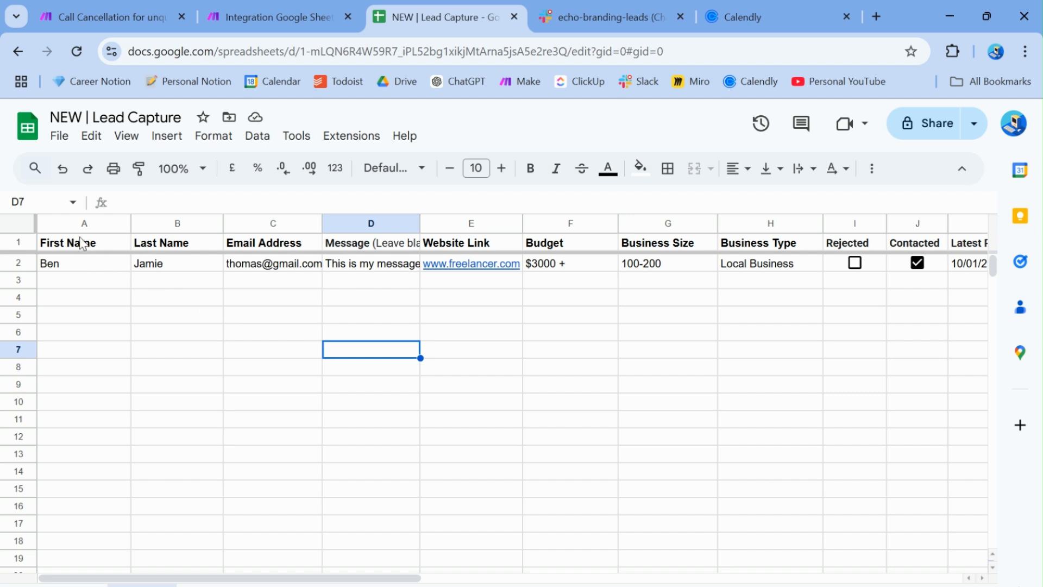
left_click_drag(81, 243, 405, 269)
left_click(367, 282)
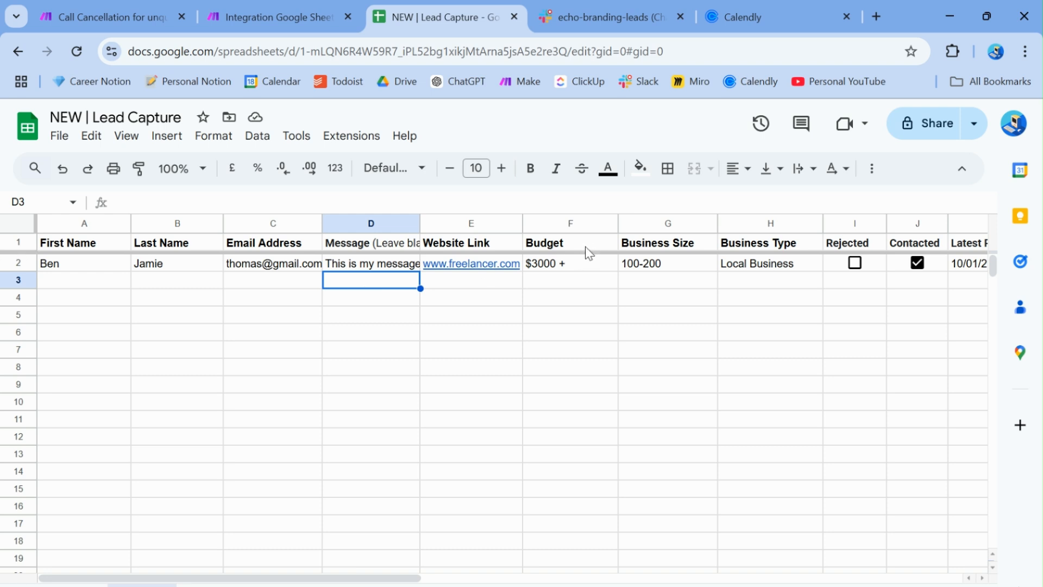
left_click_drag(587, 250, 748, 275)
left_click(648, 309)
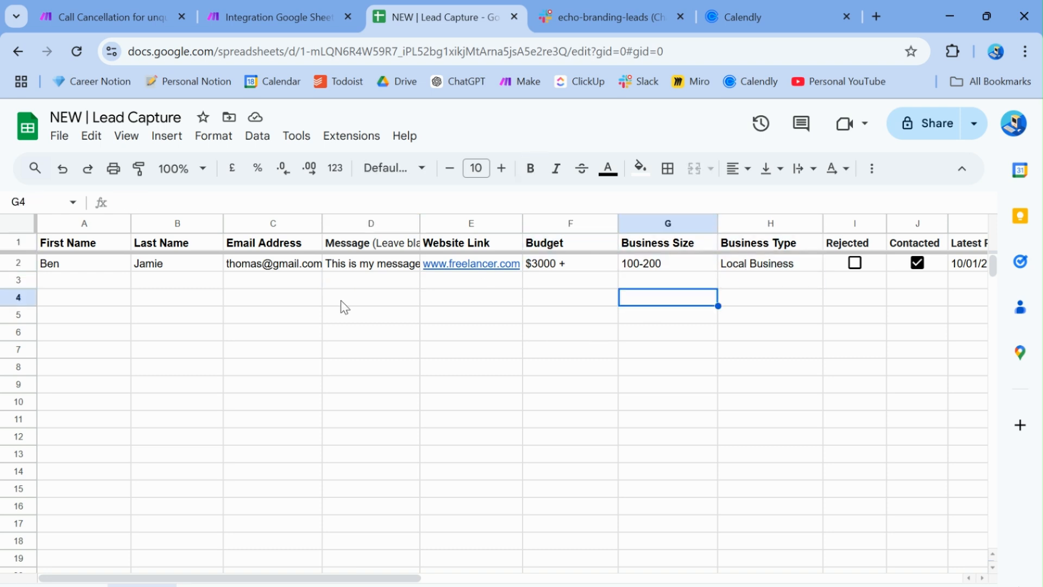
left_click(96, 285)
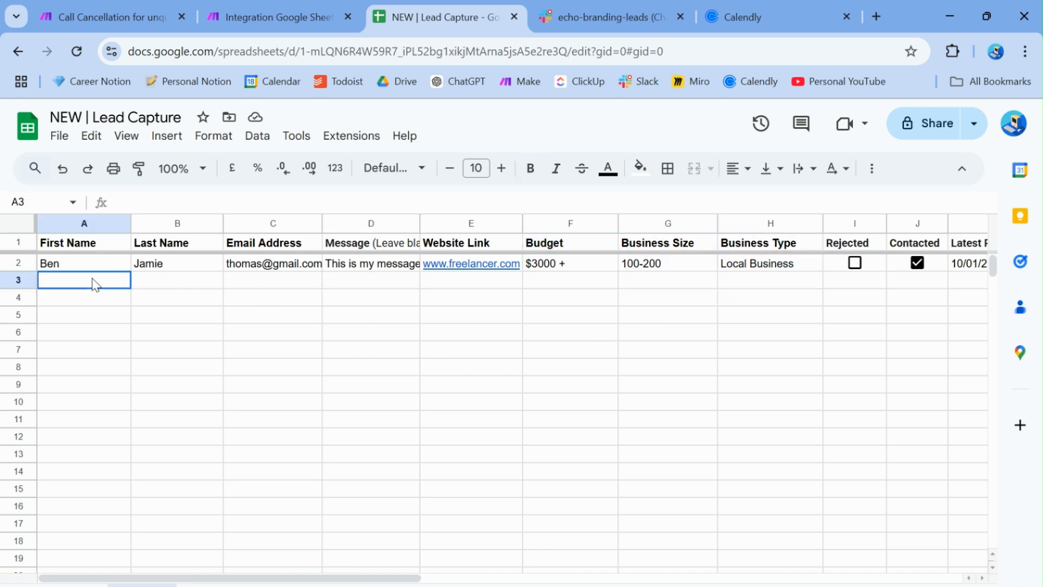
left_click(270, 20)
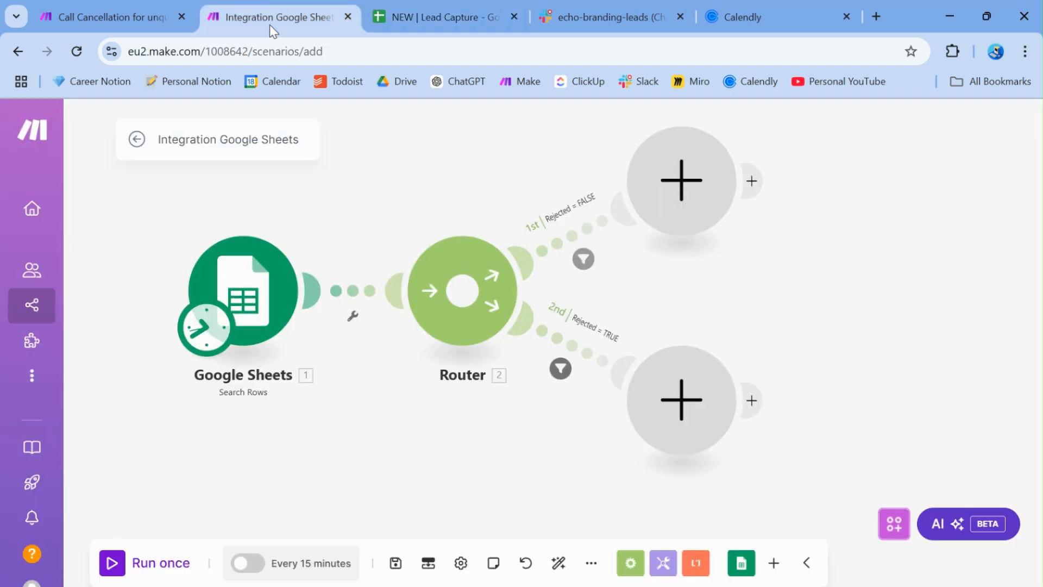
Add a Calendly List Events module to the second route
left_click(709, 399)
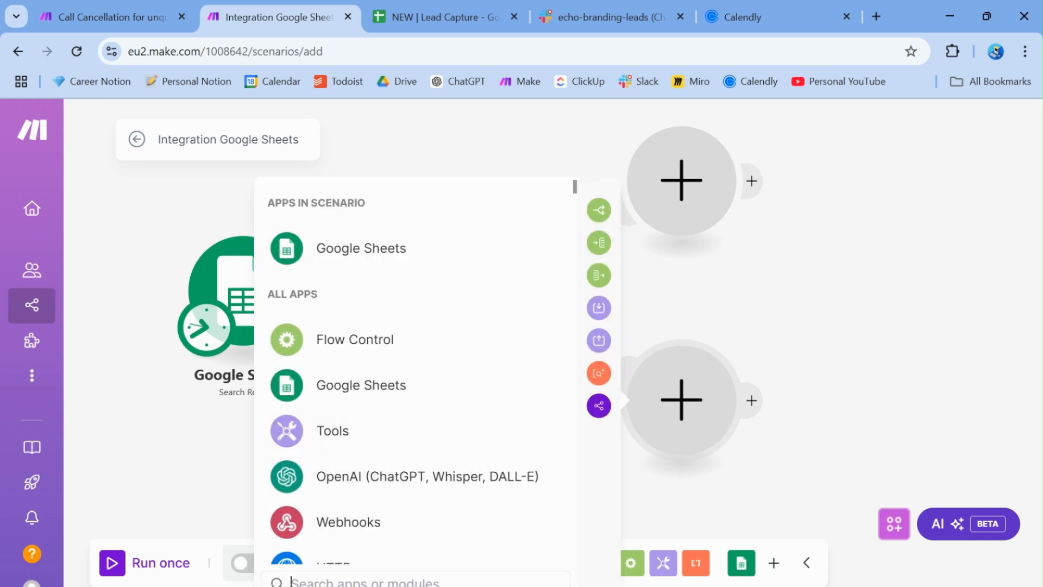
type("calendl")
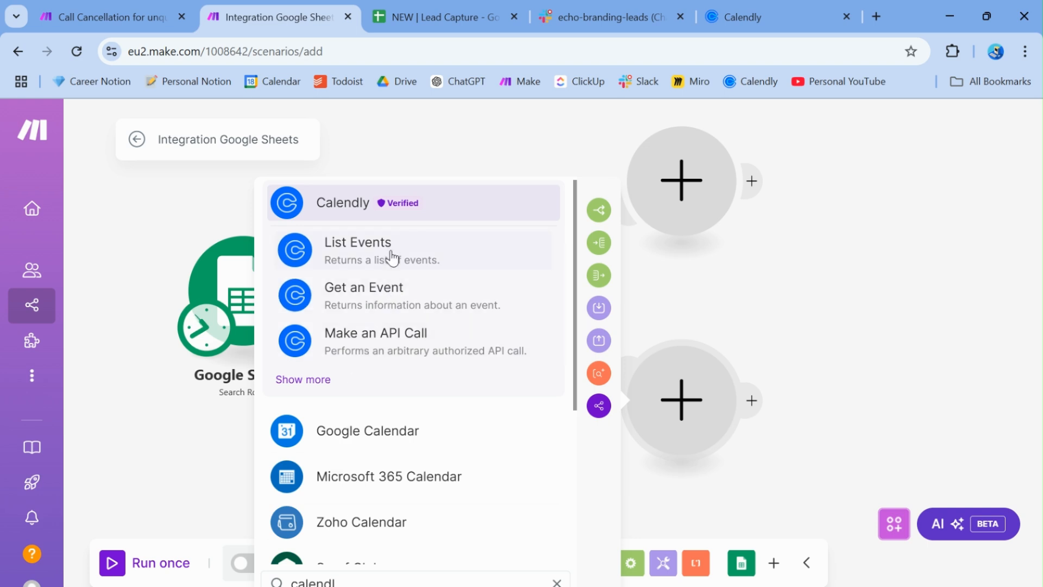
left_click(392, 256)
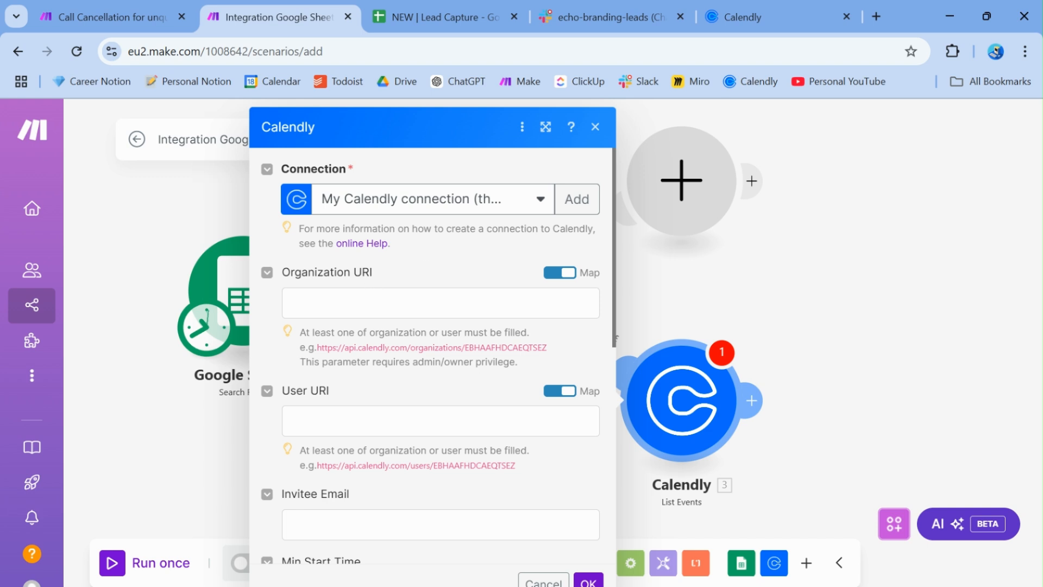
Map Invitee Email to the search's 1. Email Address (C) and confirm
scroll(433, 221, "down", 1)
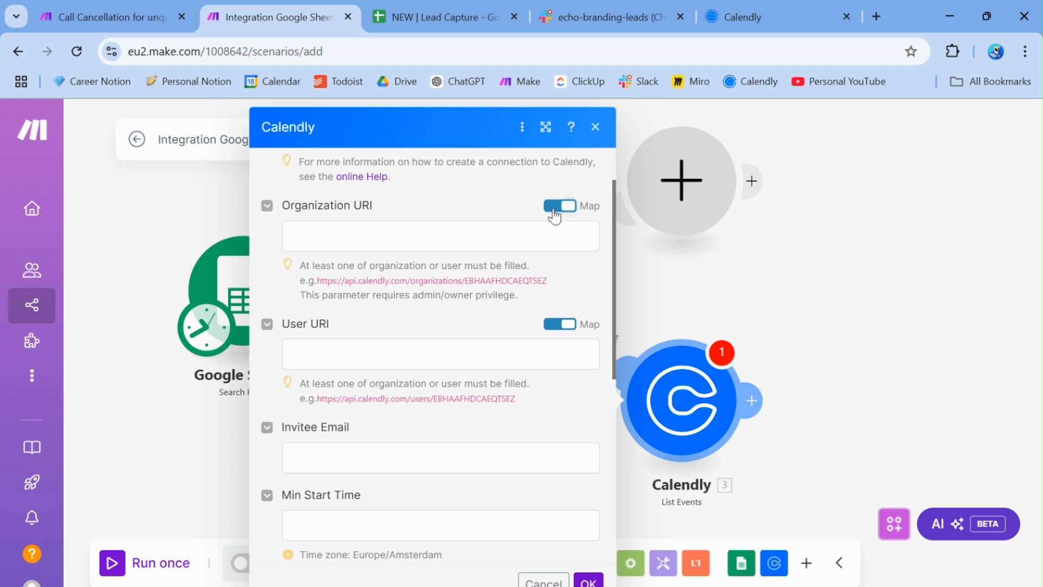
scroll(476, 387, "down", 3)
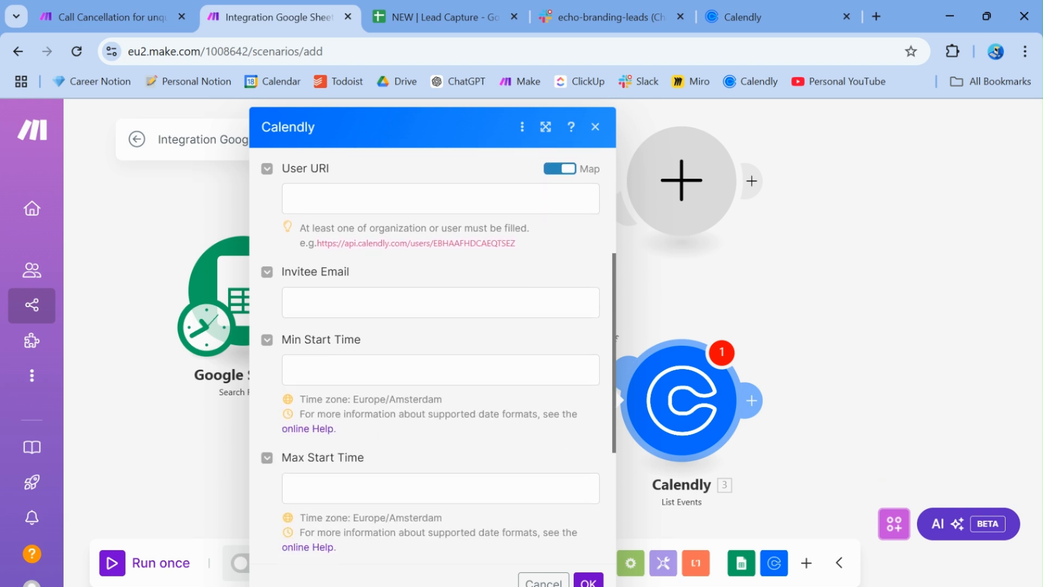
left_click(295, 285)
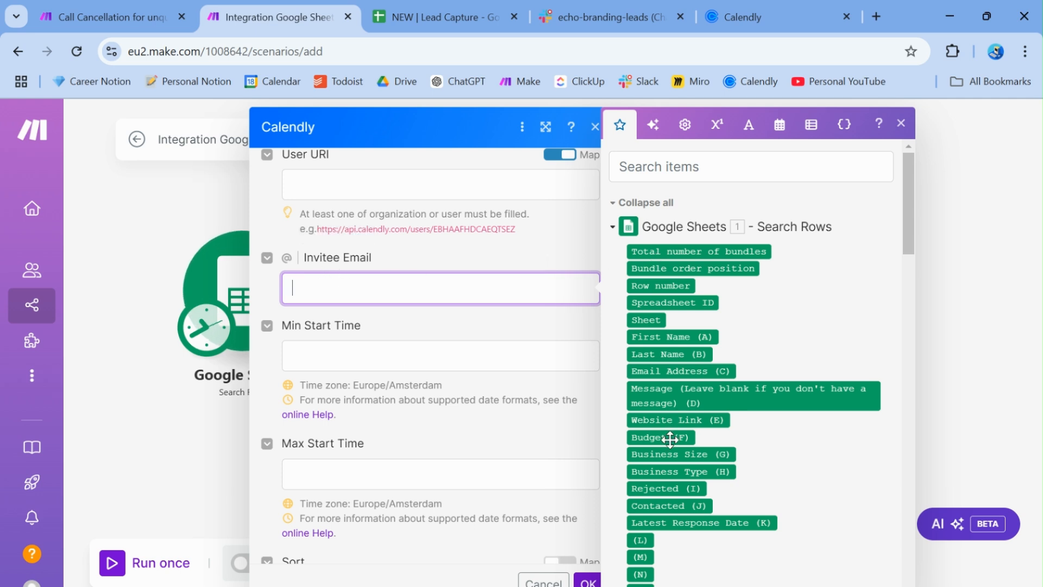
left_click(918, 204)
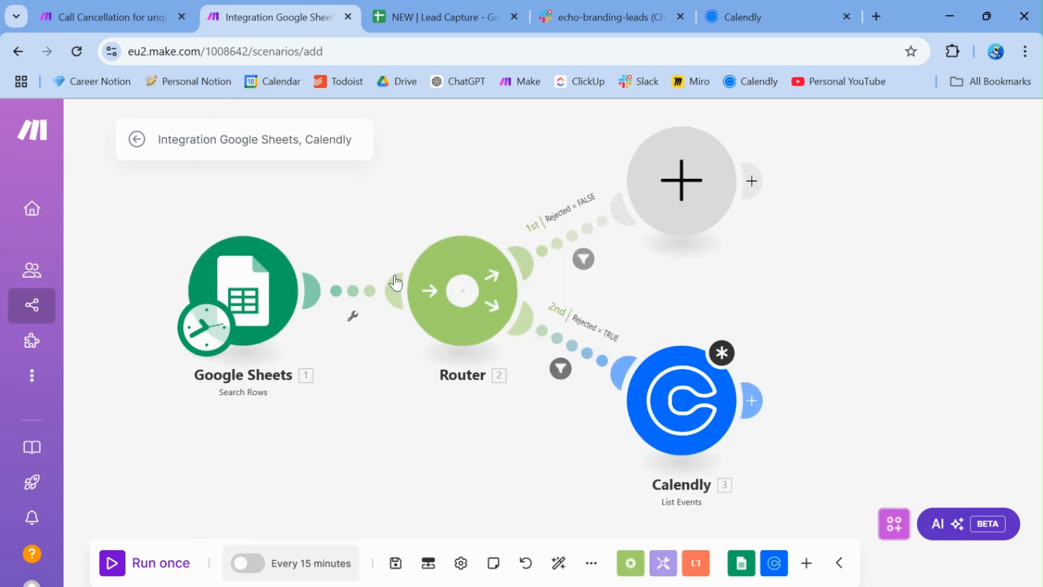
left_click(688, 419)
left_click(349, 279)
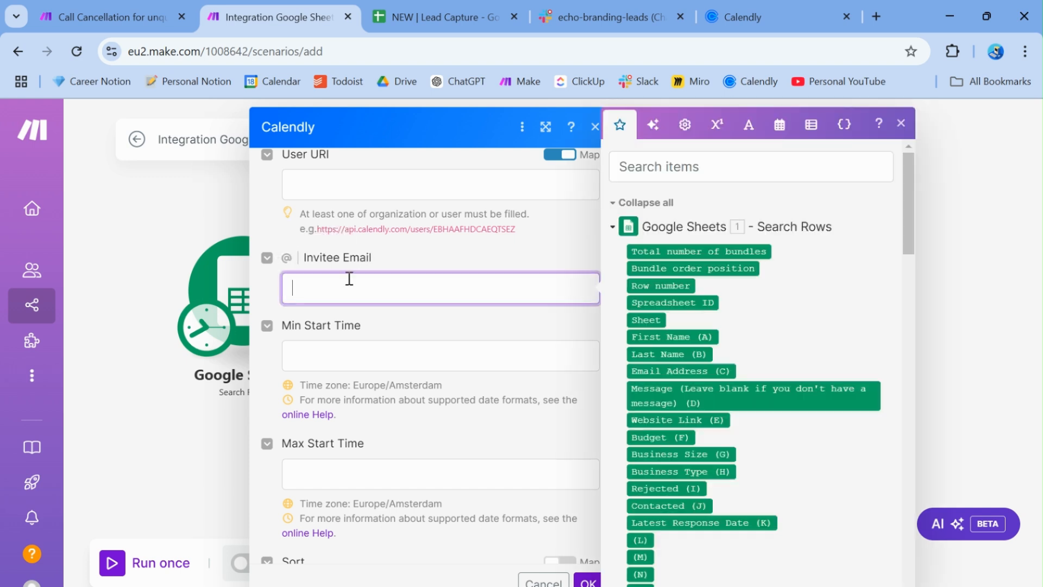
left_click_drag(909, 225, 885, 231)
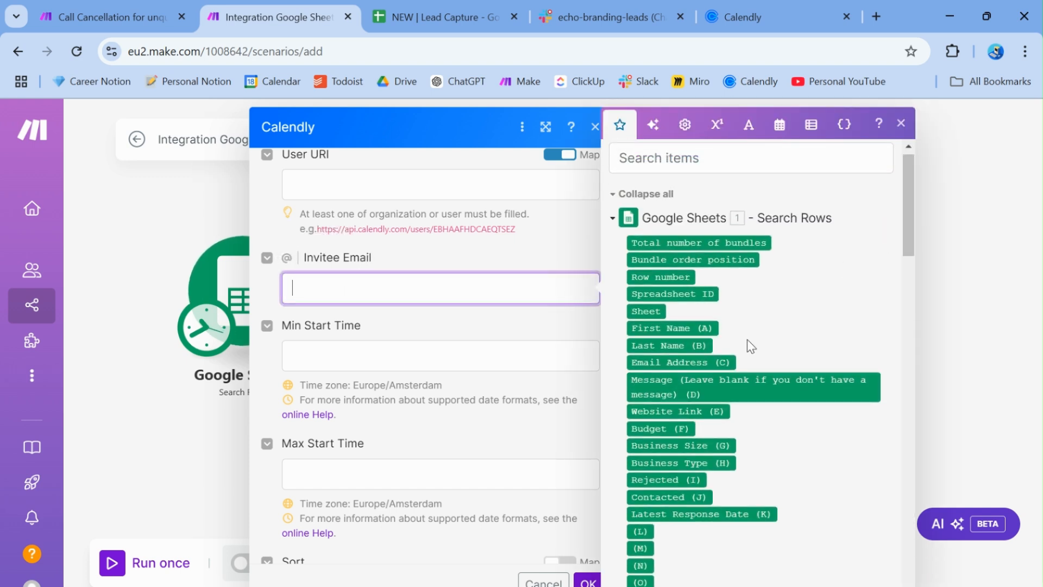
left_click(671, 362)
left_click(445, 328)
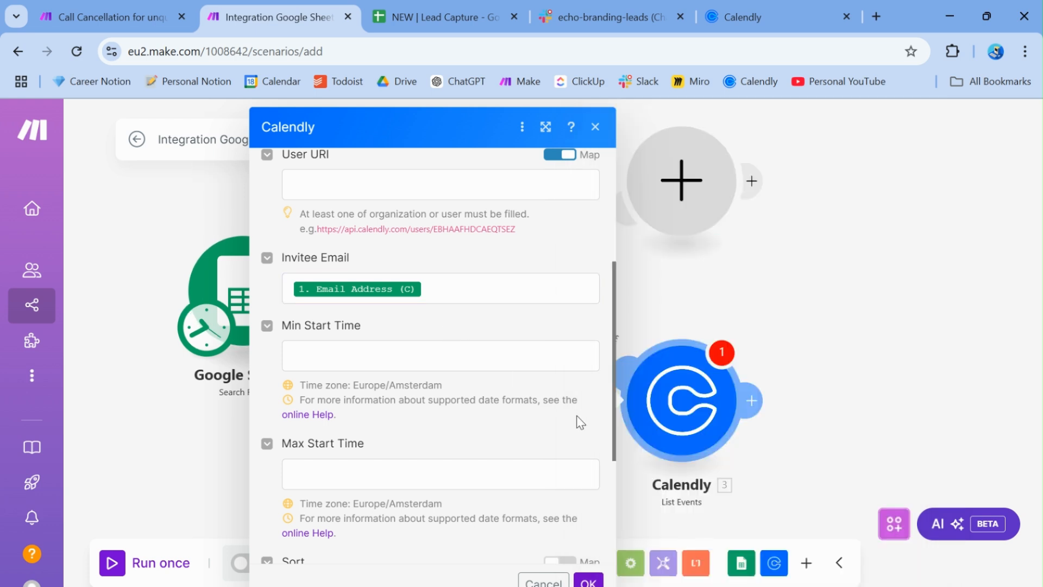
left_click_drag(614, 389, 621, 295)
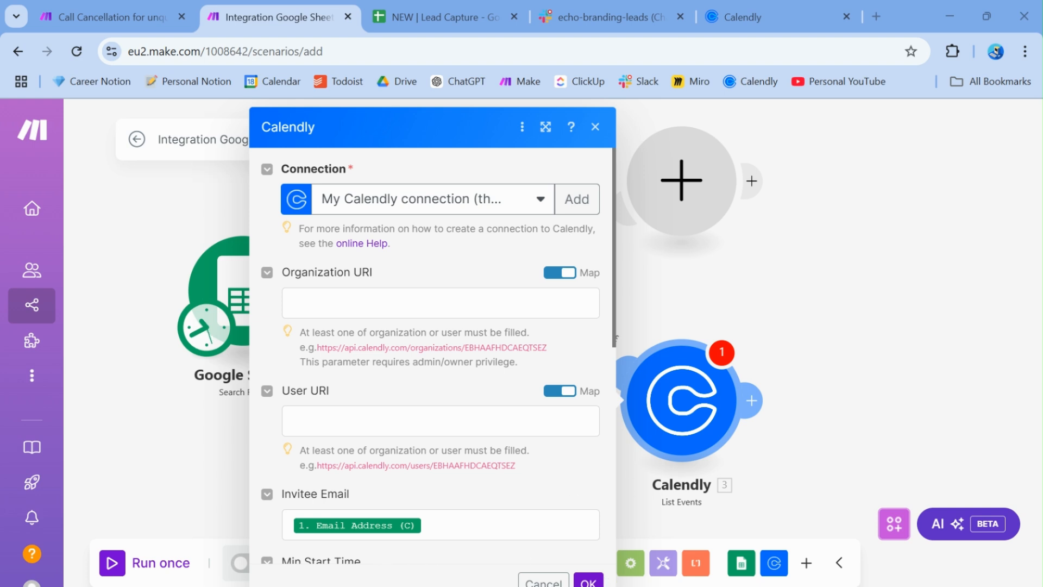
left_click(588, 583)
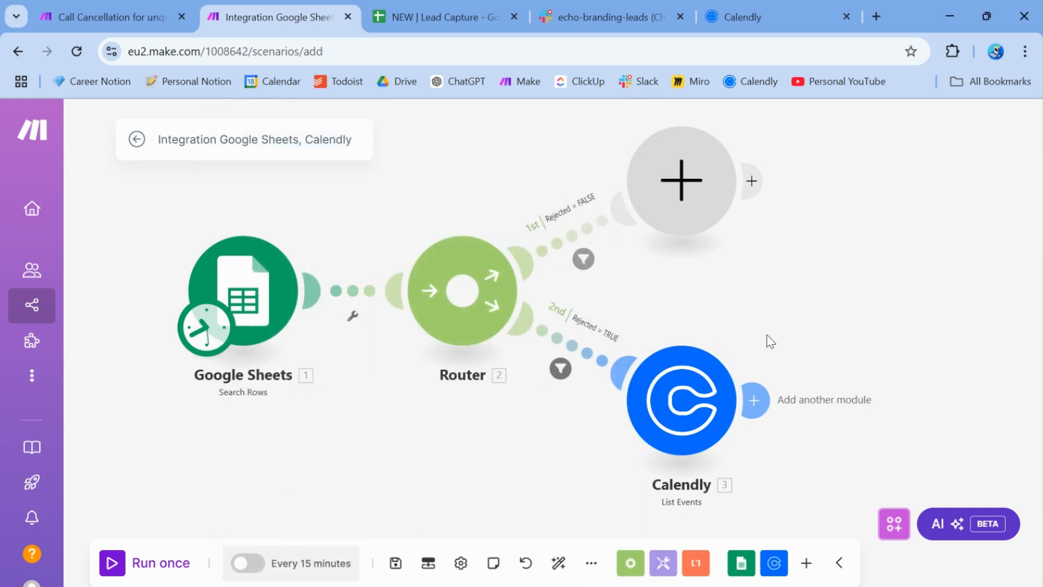
left_click_drag(767, 337, 678, 343)
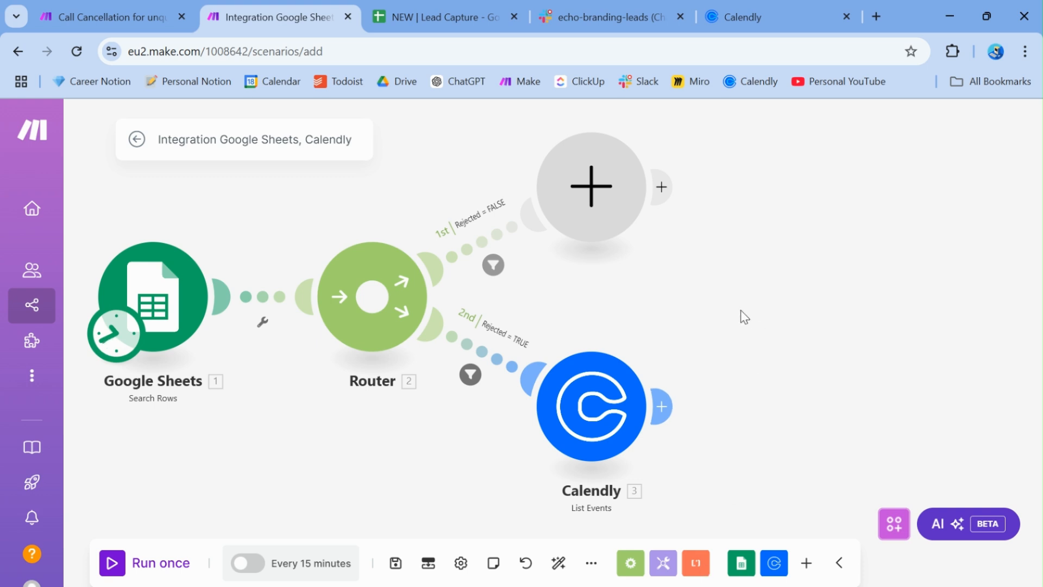
Check the Lead Capture sheet and Call Cancellation scenario, then add a module after Calendly List Events
left_click(416, 32)
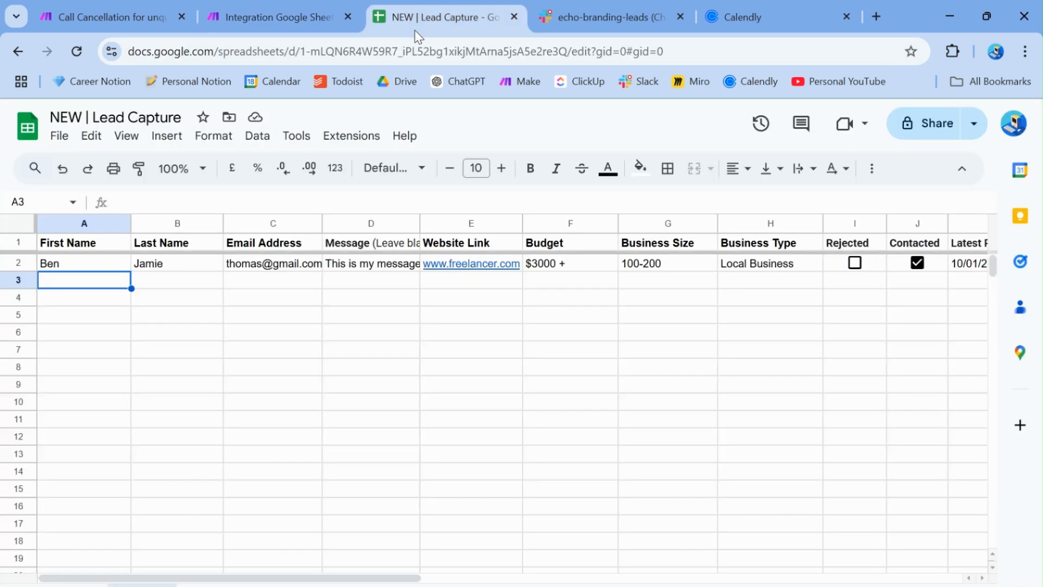
left_click(217, 353)
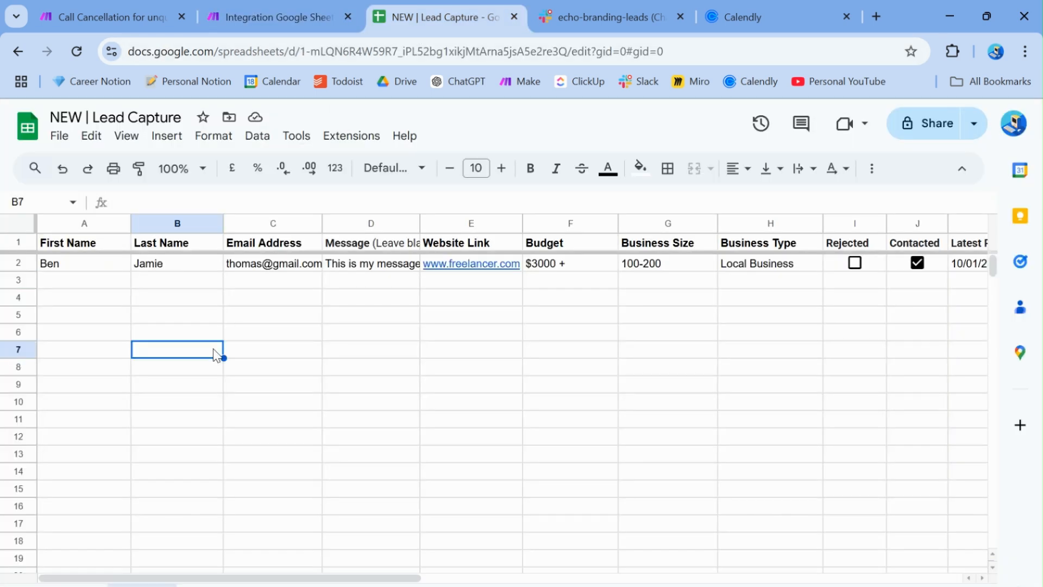
left_click(87, 283)
left_click(283, 8)
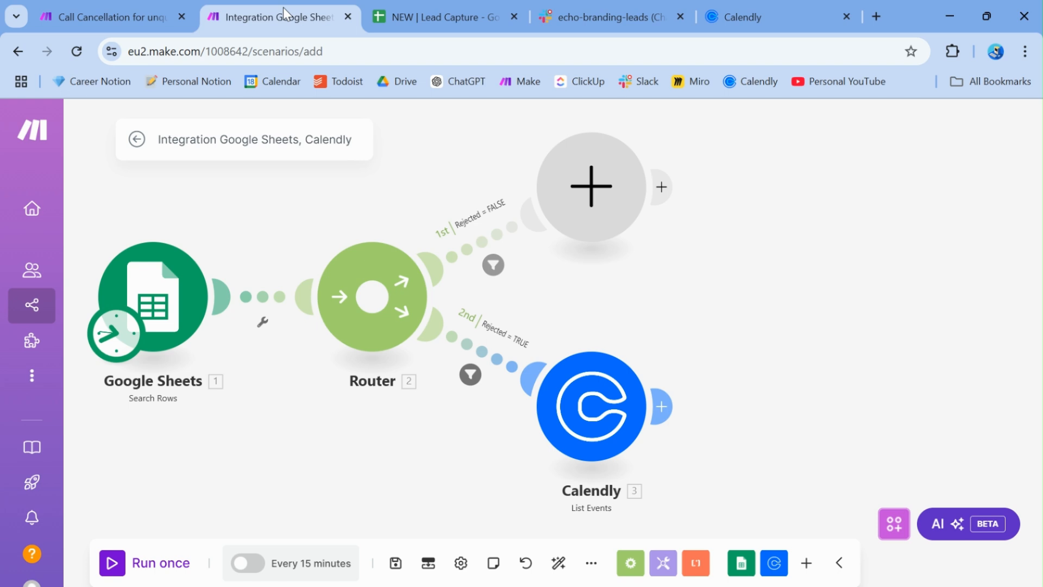
left_click(100, 4)
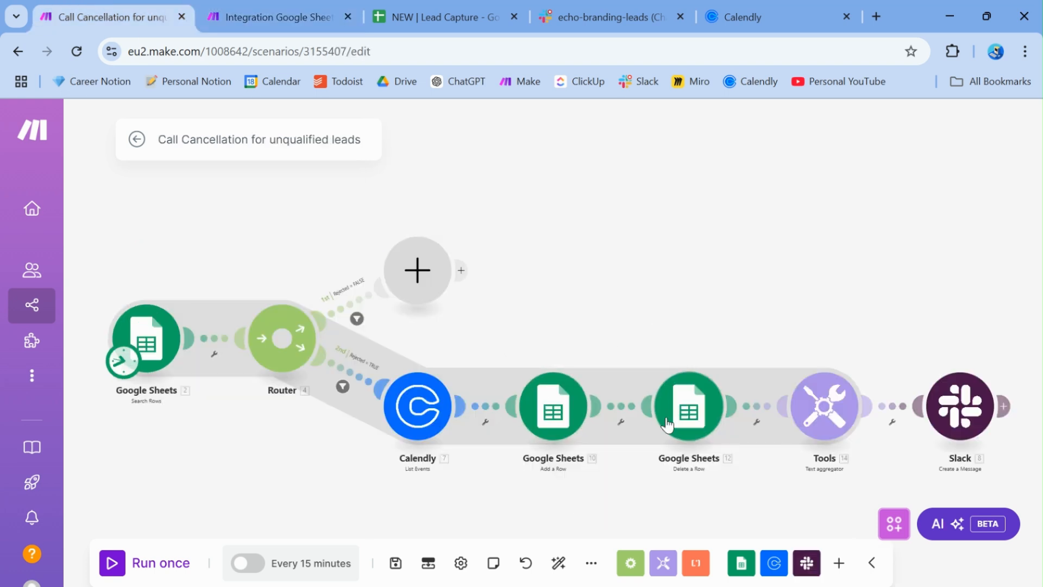
left_click(324, 11)
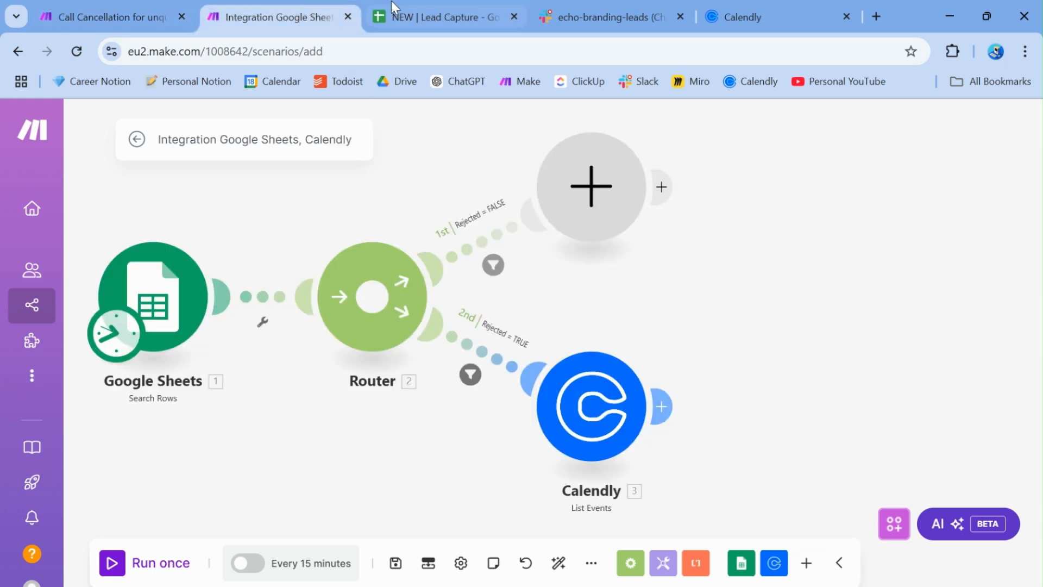
left_click(663, 409)
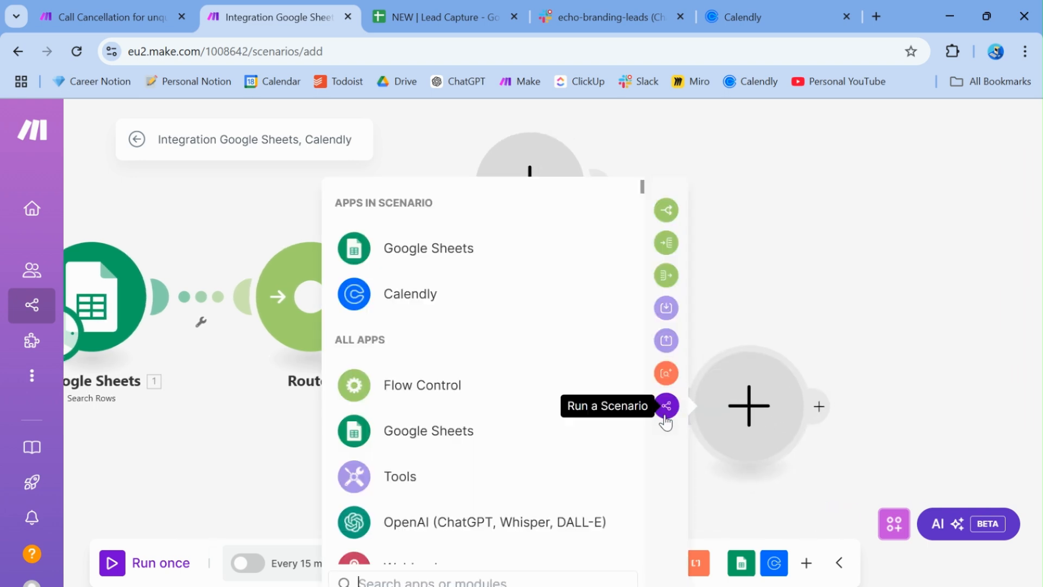
Add a Google Sheets Add a Row module after Calendly, with Search Method set to Select from all
type("google")
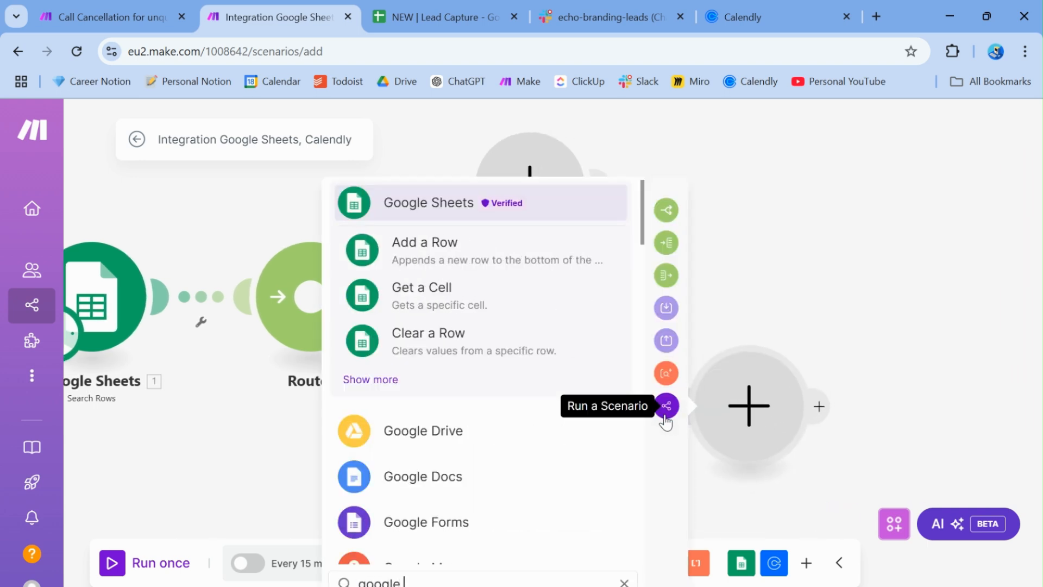
left_click(411, 261)
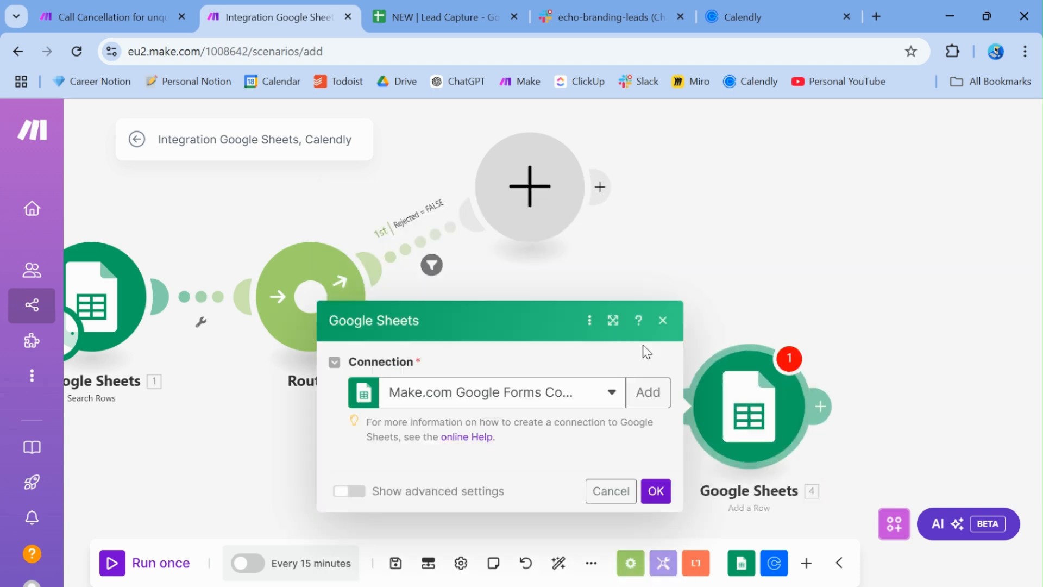
left_click(442, 303)
left_click(419, 354)
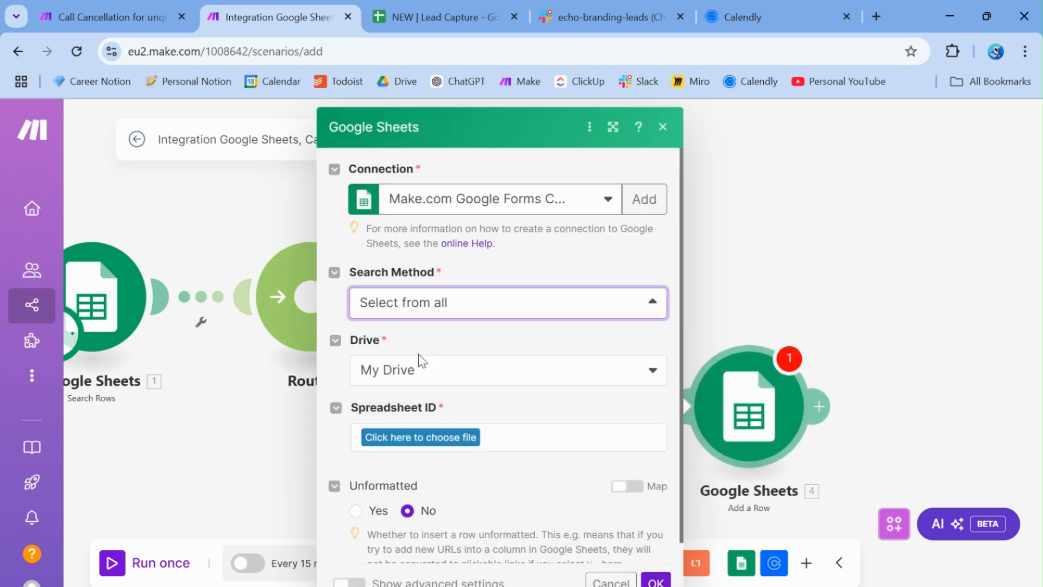
Copy the Lead Capture spreadsheet ID from its URL into the Spreadsheet ID field
left_click(399, 390)
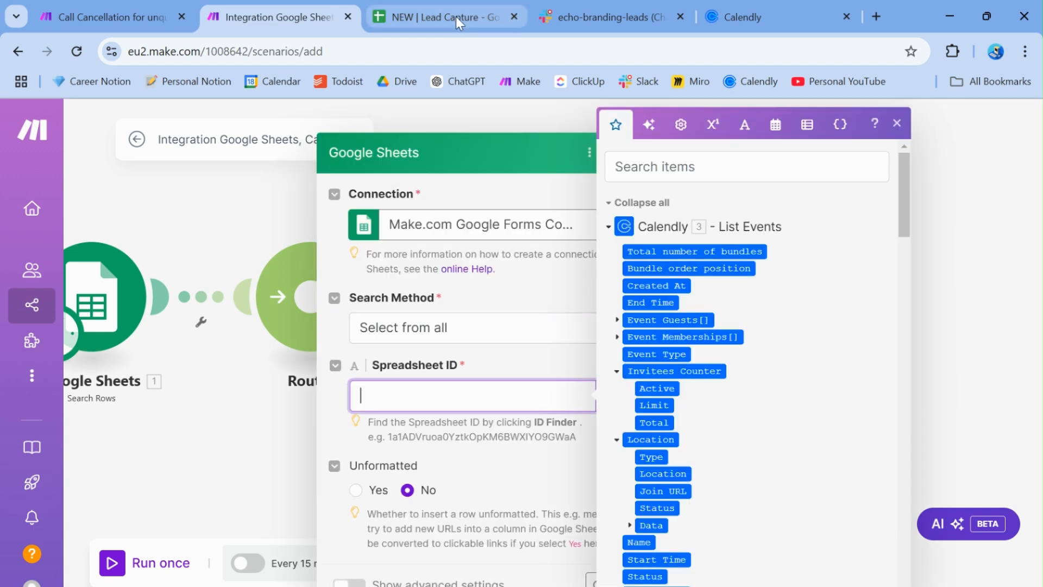
left_click(455, 16)
double_click(429, 55)
left_click_drag(337, 52, 603, 60)
key("ctrl+c")
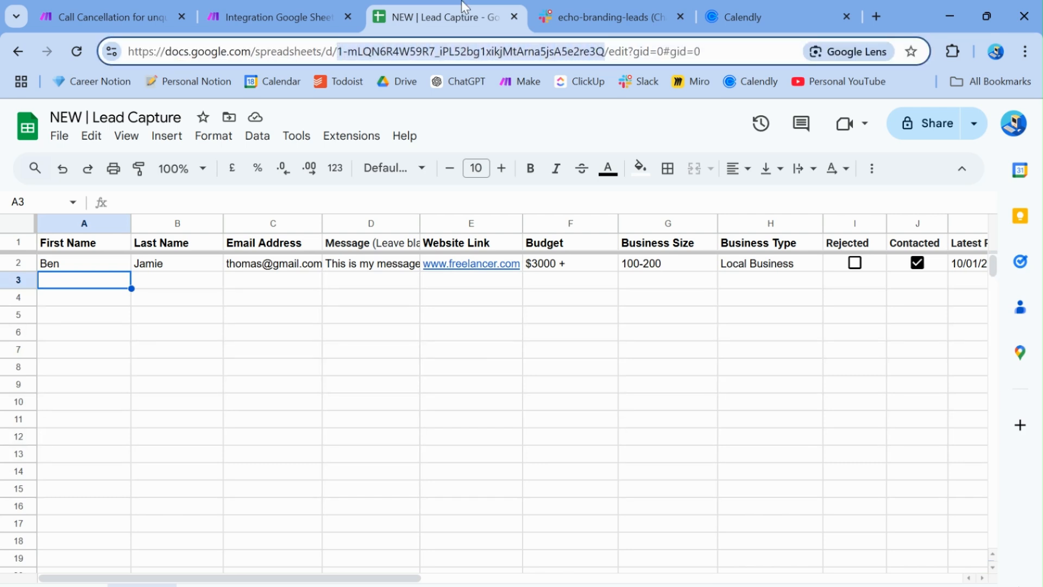
left_click(328, 11)
key("ctrl+v")
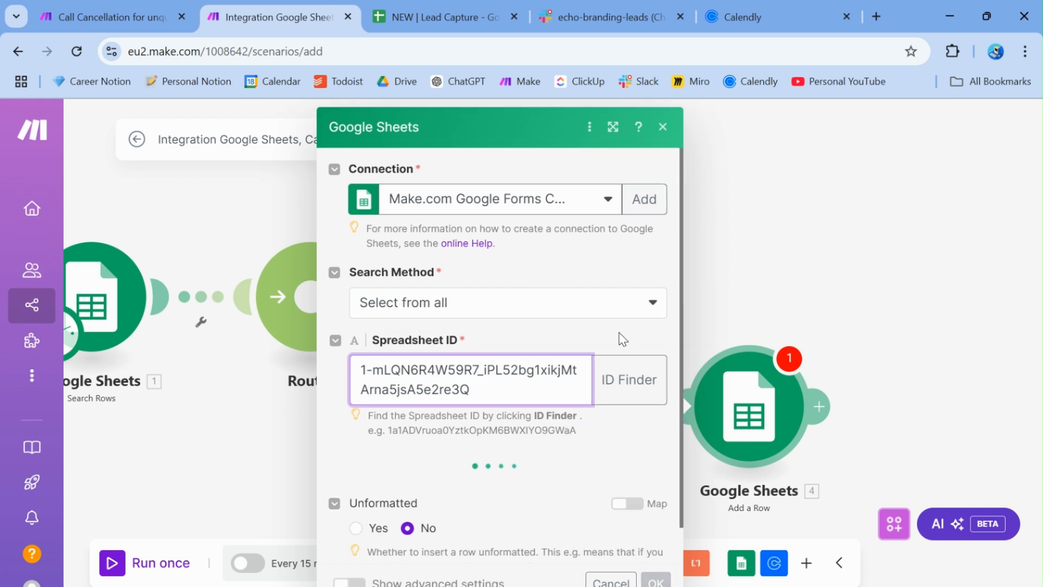
Load the spreadsheet's sheets and choose Leads as the Sheet Name
left_click(617, 330)
scroll(618, 329, "down", 2)
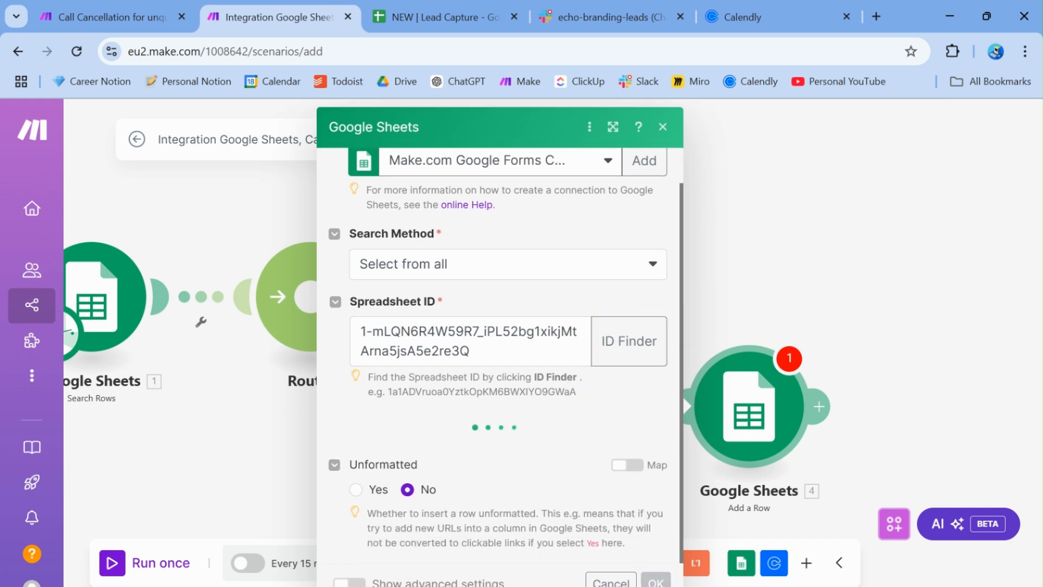
scroll(508, 402, "down", 1)
left_click(508, 427)
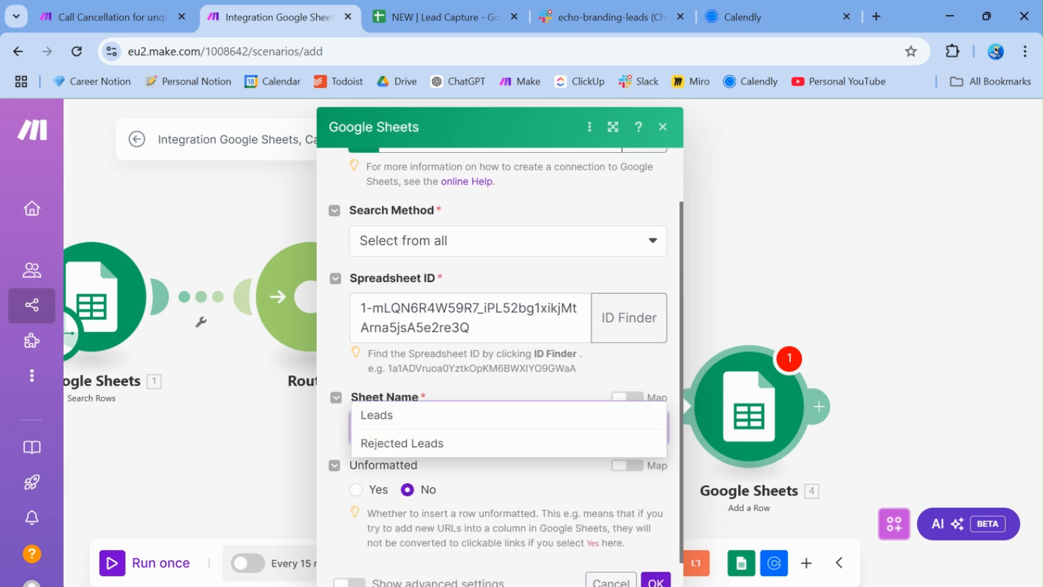
left_click(508, 415)
scroll(509, 381, "down", 1)
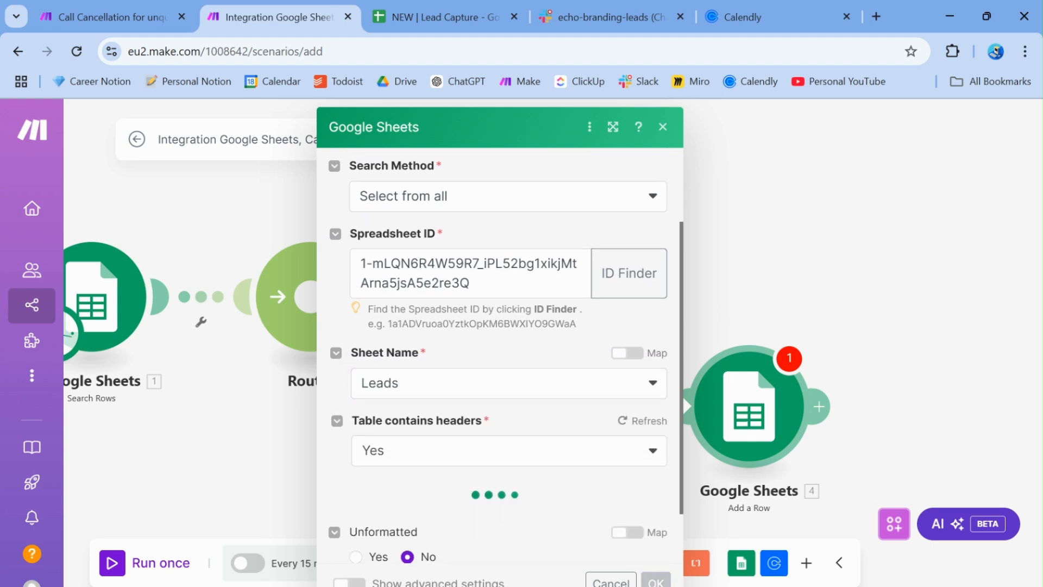
scroll(500, 359, "down", 1)
scroll(500, 359, "down", 2)
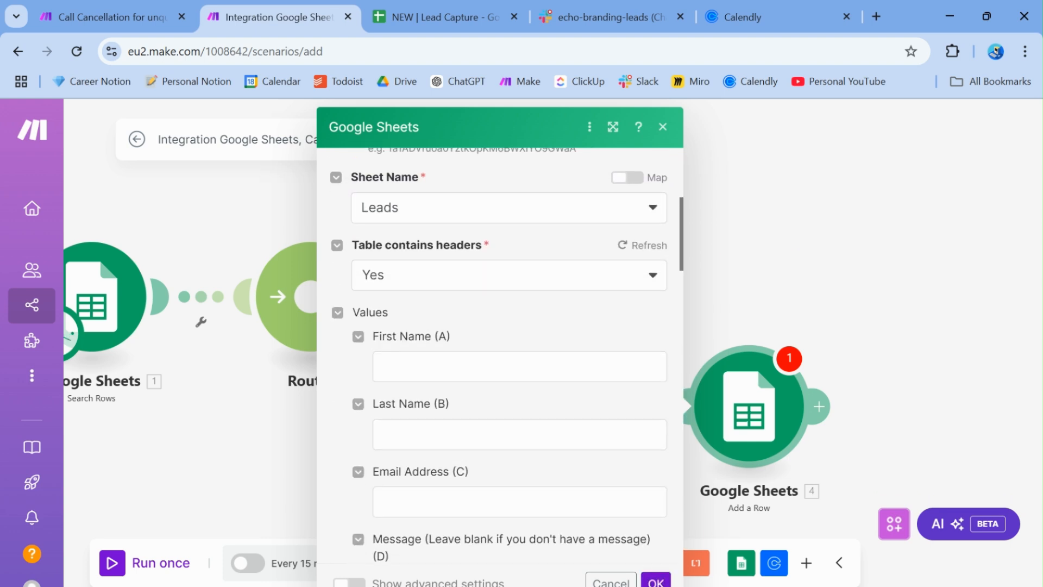
Map Search Rows' First Name (A), Last Name (B) and Email Address (C) into their fields
left_click(403, 346)
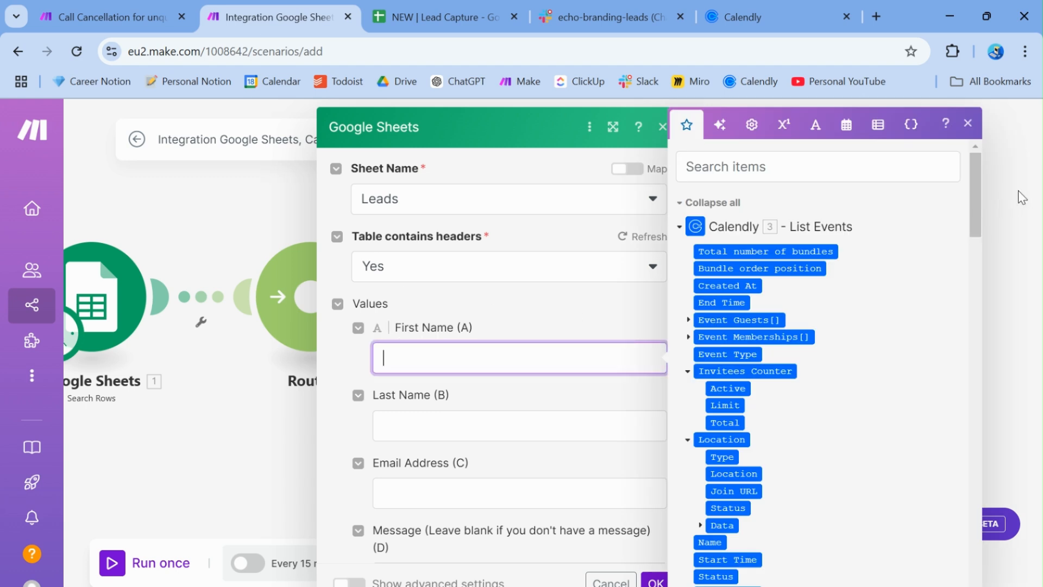
left_click_drag(977, 194, 977, 282)
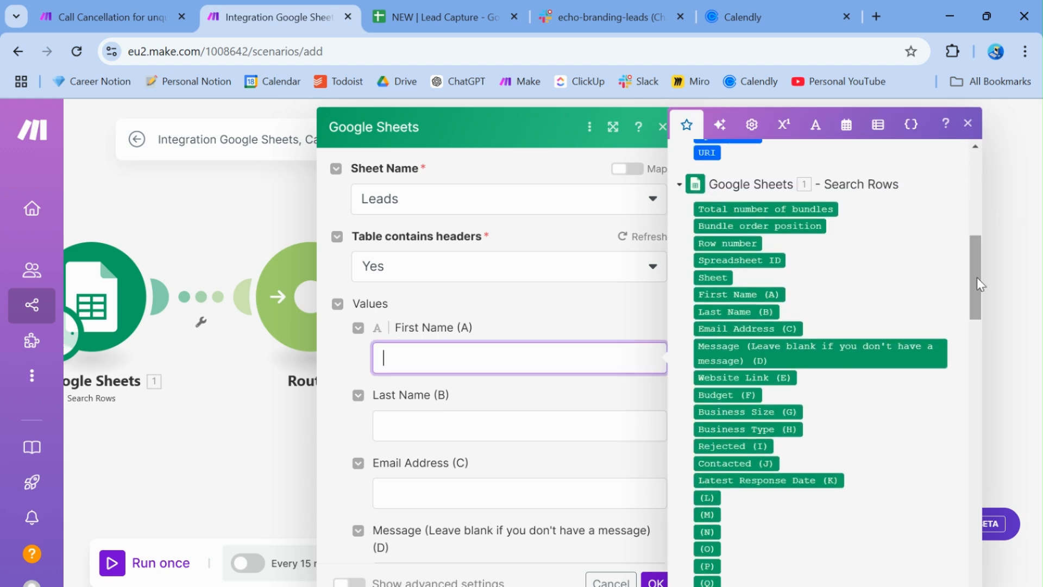
left_click(716, 294)
left_click(492, 414)
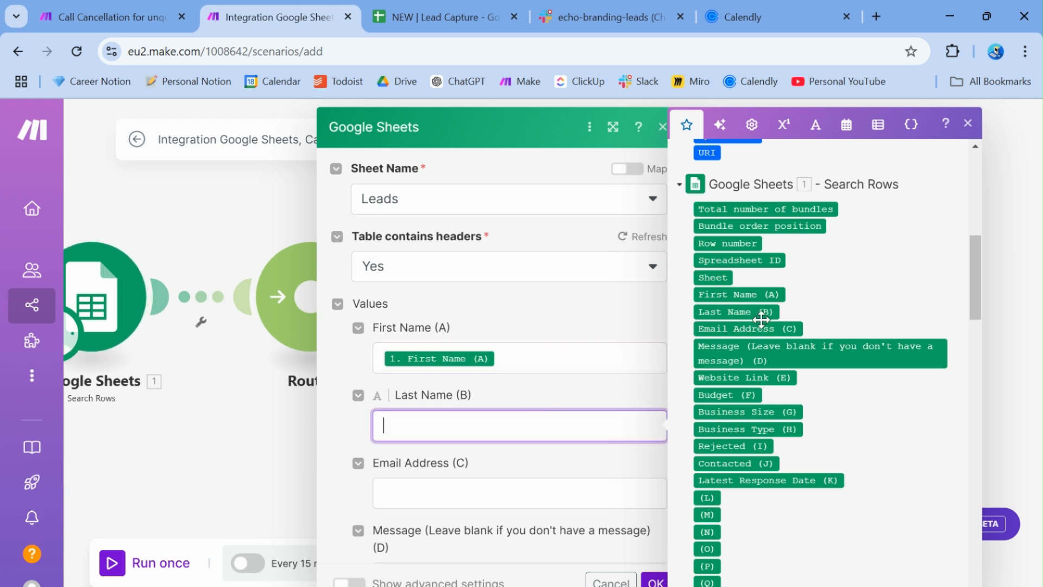
left_click(737, 312)
left_click(521, 482)
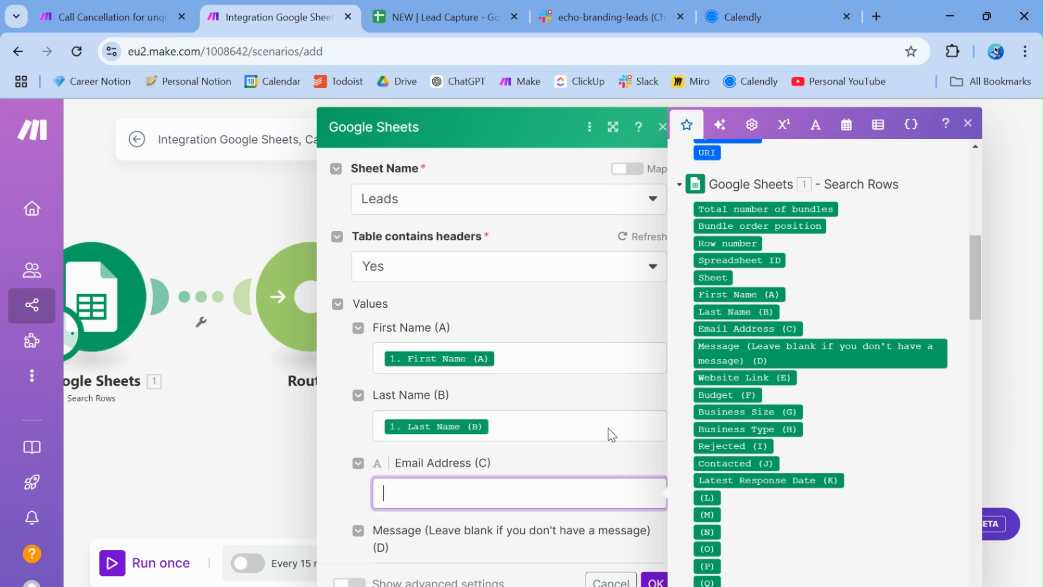
left_click(737, 328)
Map Message (D), Website Link (E) and Budget (F) into the matching Add a Row fields
scroll(442, 440, "down", 2)
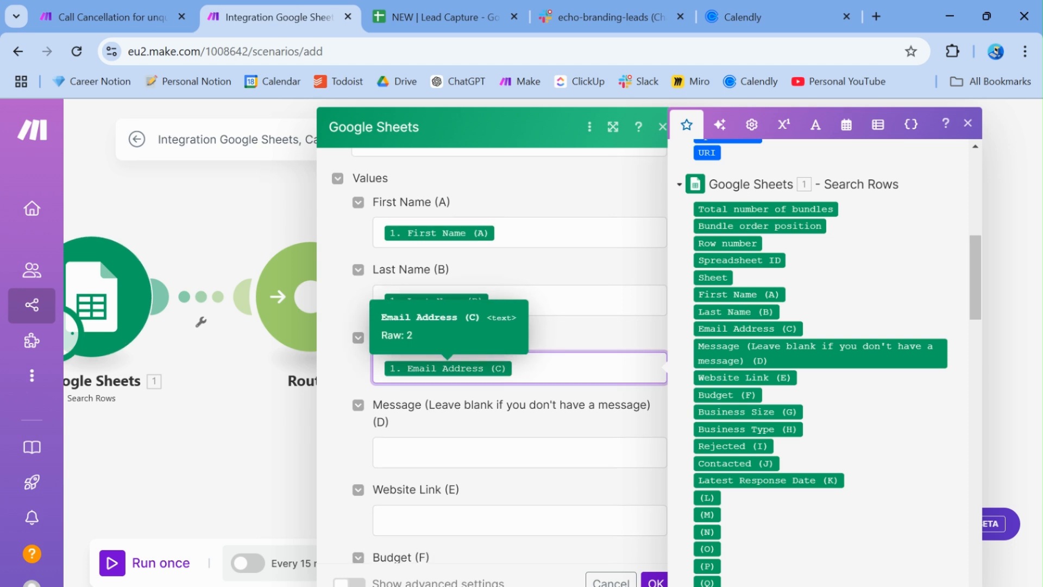
left_click(442, 444)
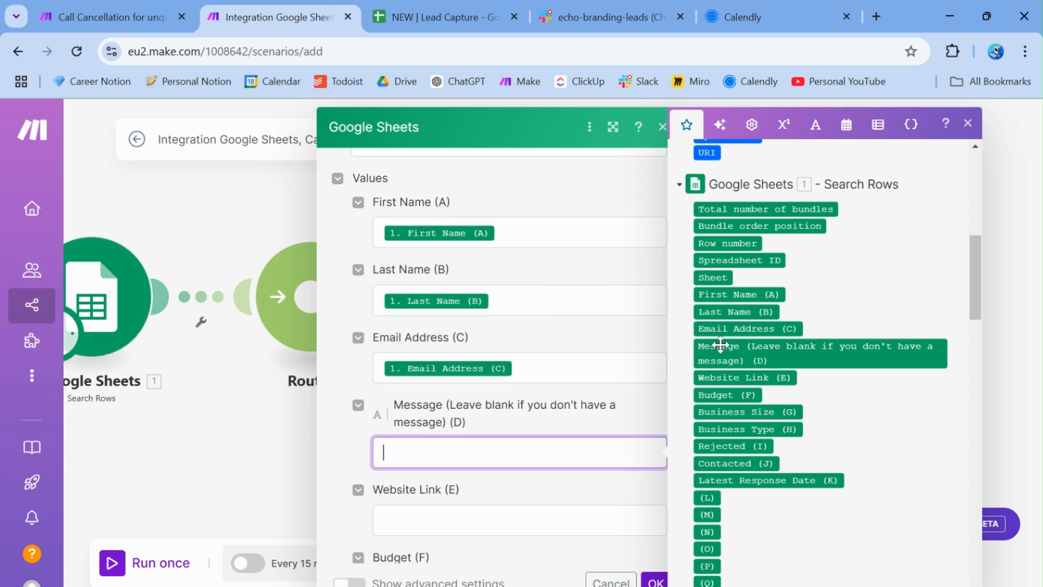
left_click(702, 348)
left_click(453, 523)
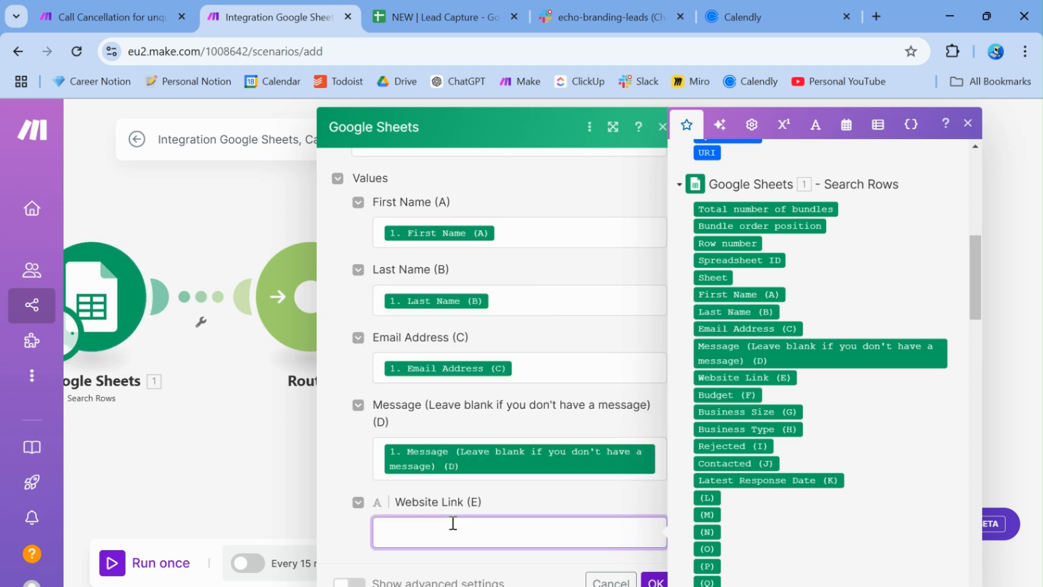
scroll(453, 524, "down", 2)
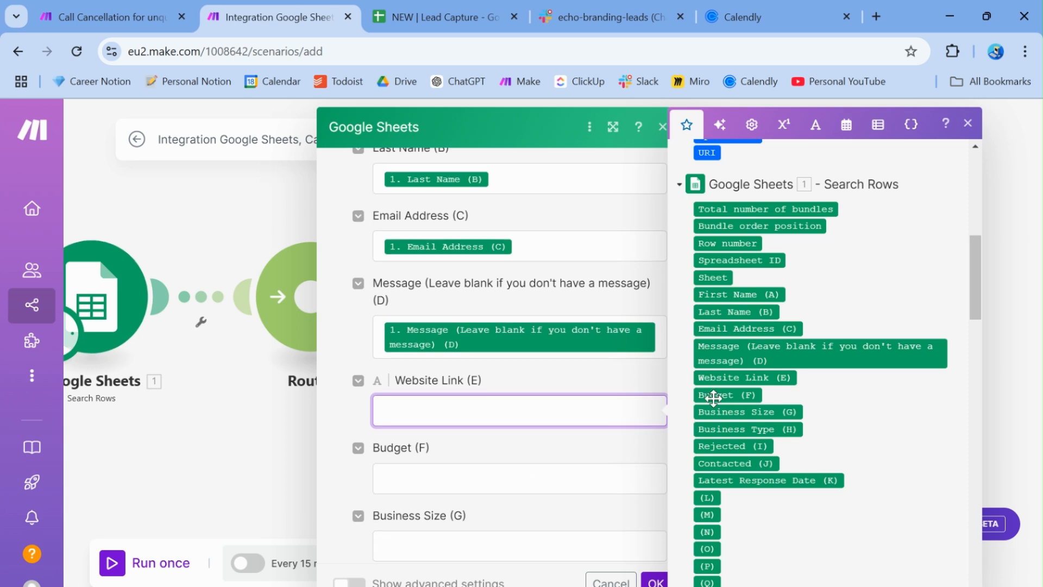
left_click(732, 375)
left_click(427, 468)
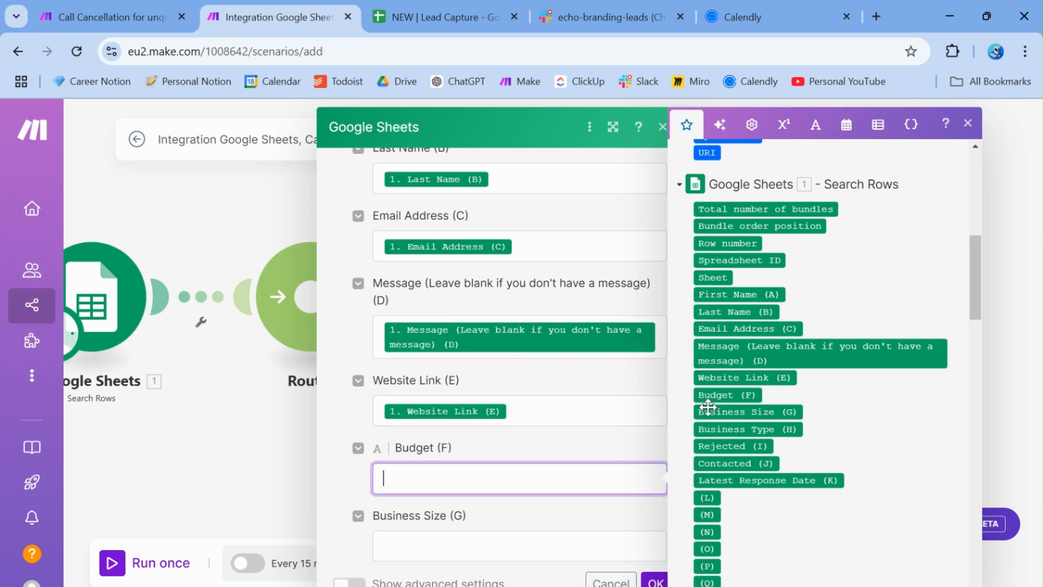
left_click(733, 395)
Map Business Size (G) and Business Type (H) into their fields, reaching the Rejected field
scroll(627, 433, "down", 3)
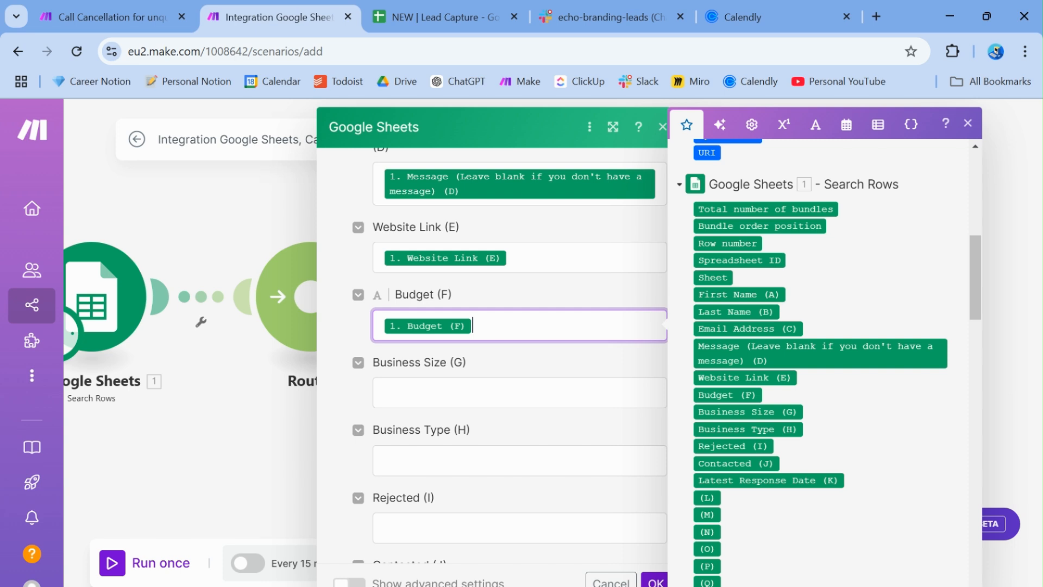
left_click(437, 399)
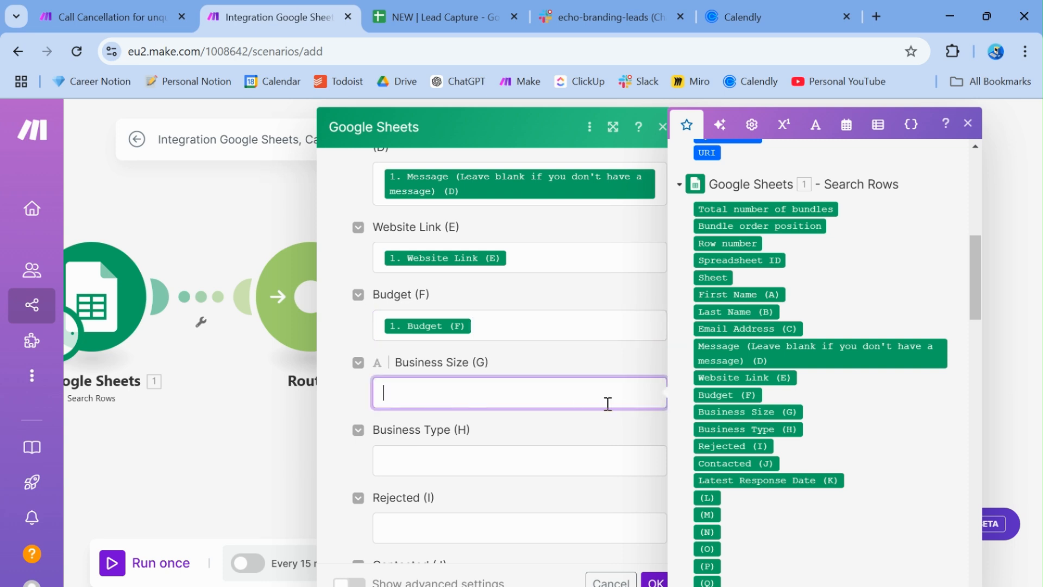
left_click(752, 414)
left_click(524, 451)
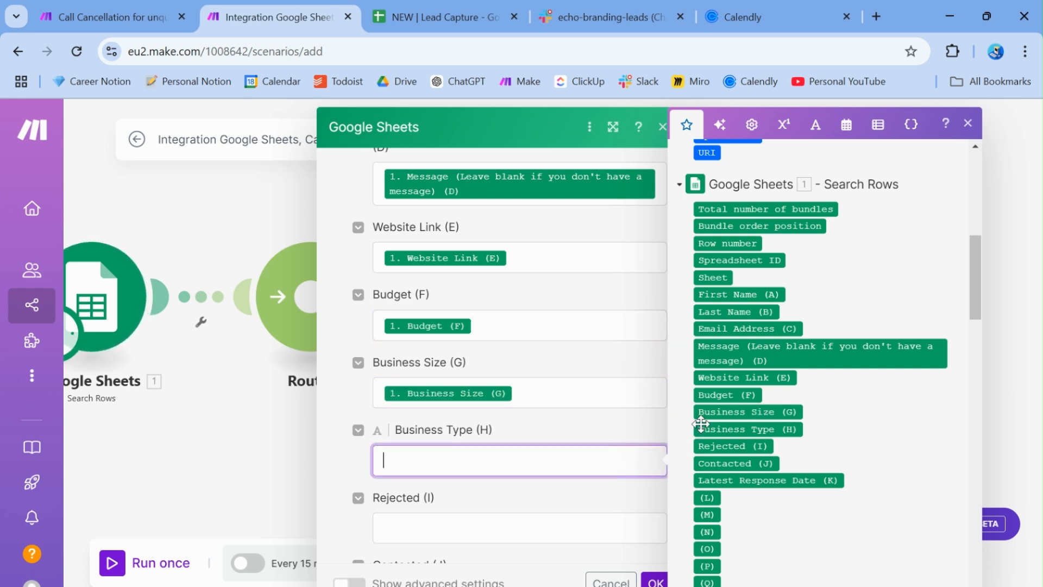
left_click(739, 429)
scroll(511, 429, "down", 2)
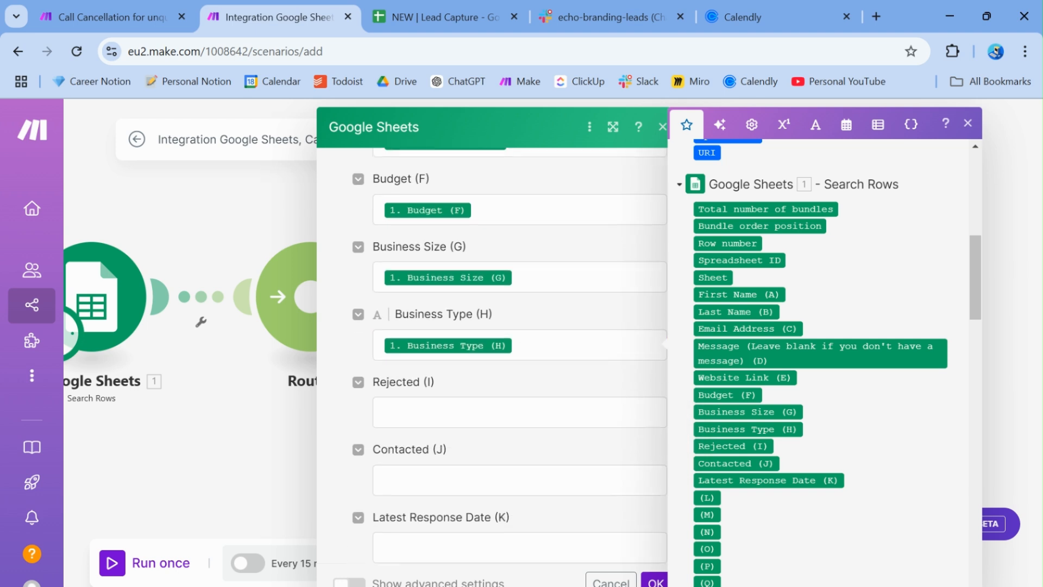
left_click(416, 399)
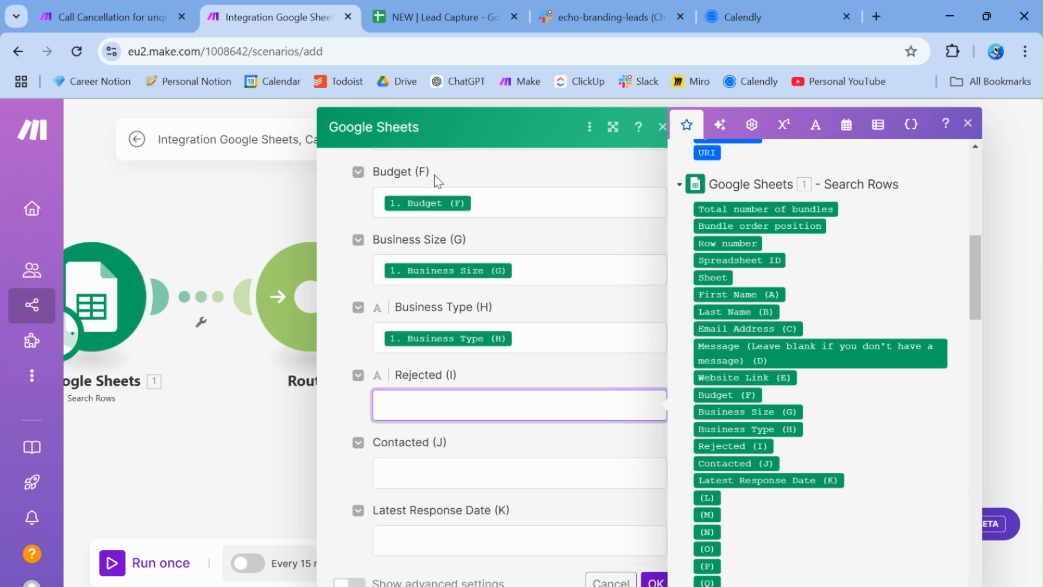
scroll(485, 283, "up", 10)
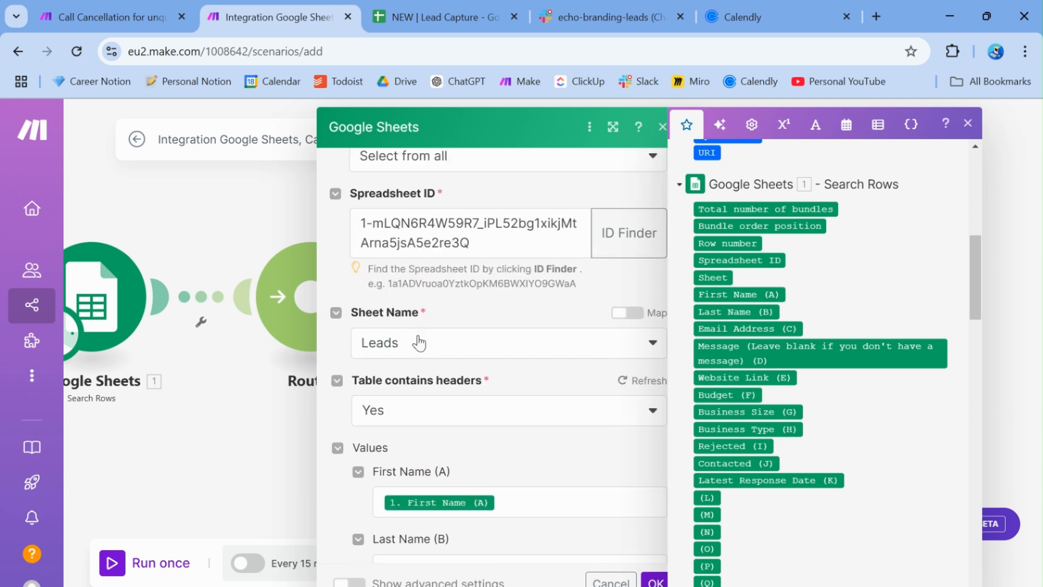
Change the Add a Row target sheet to Rejected Leads, then look at the Lead Capture spreadsheet
left_click(420, 344)
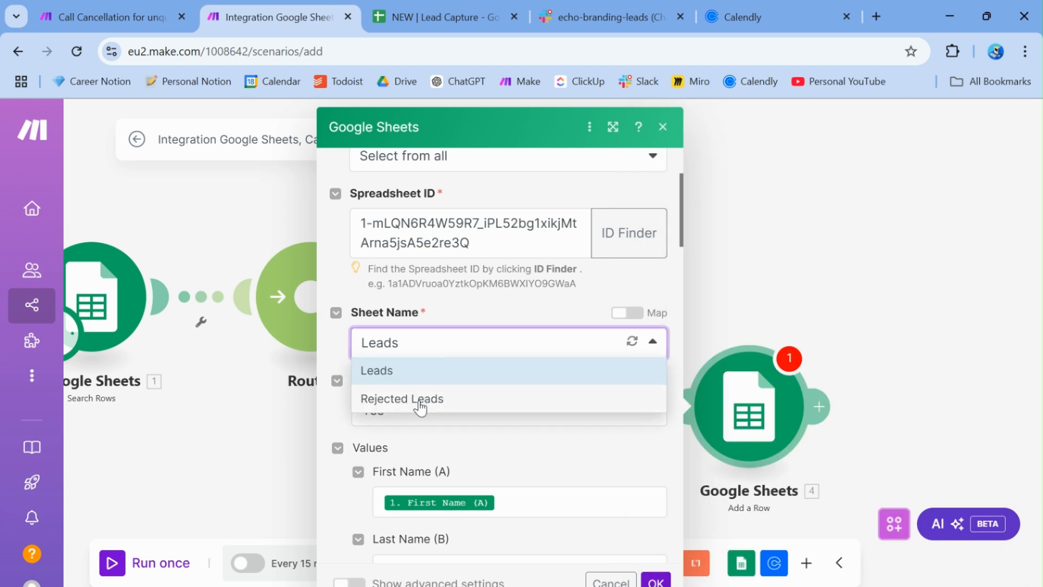
left_click(419, 400)
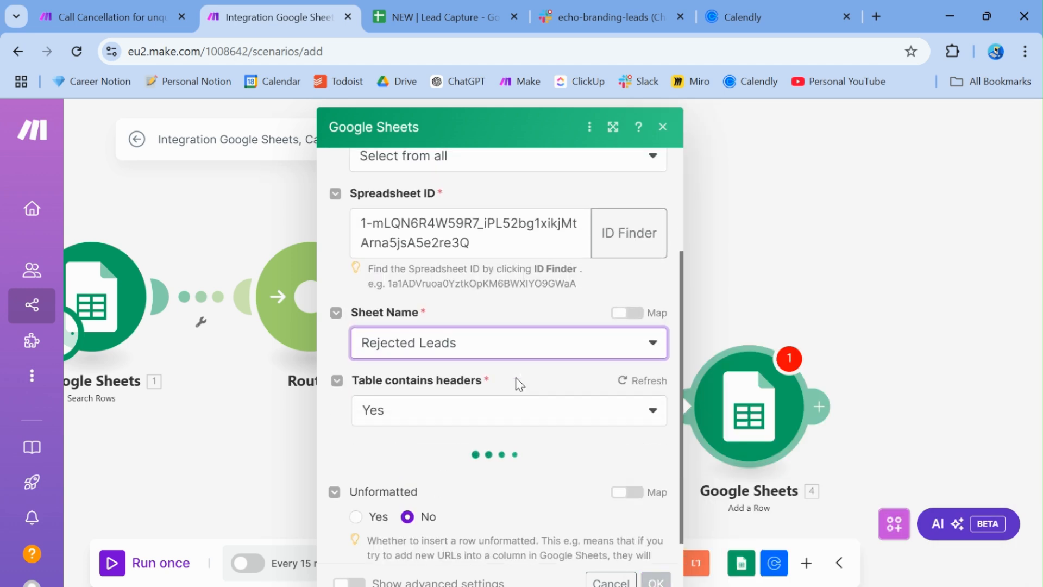
scroll(519, 384, "down", 3)
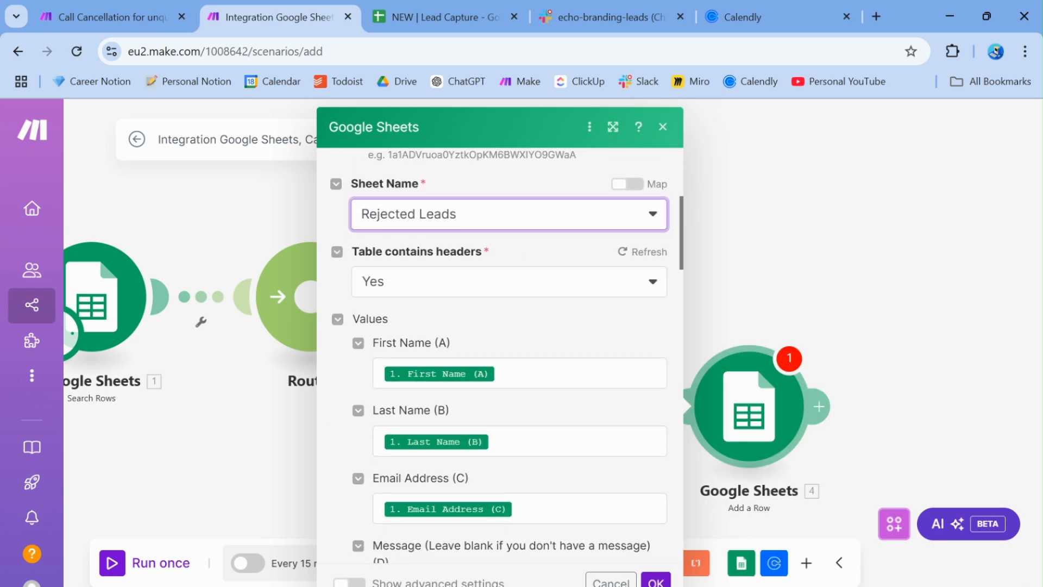
scroll(500, 353, "down", 1)
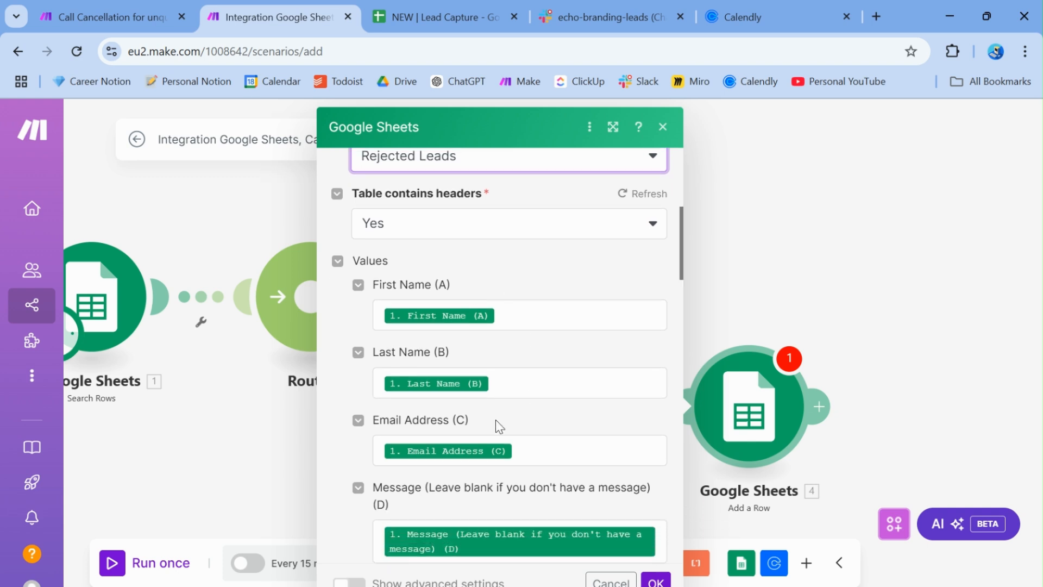
scroll(495, 419, "down", 1)
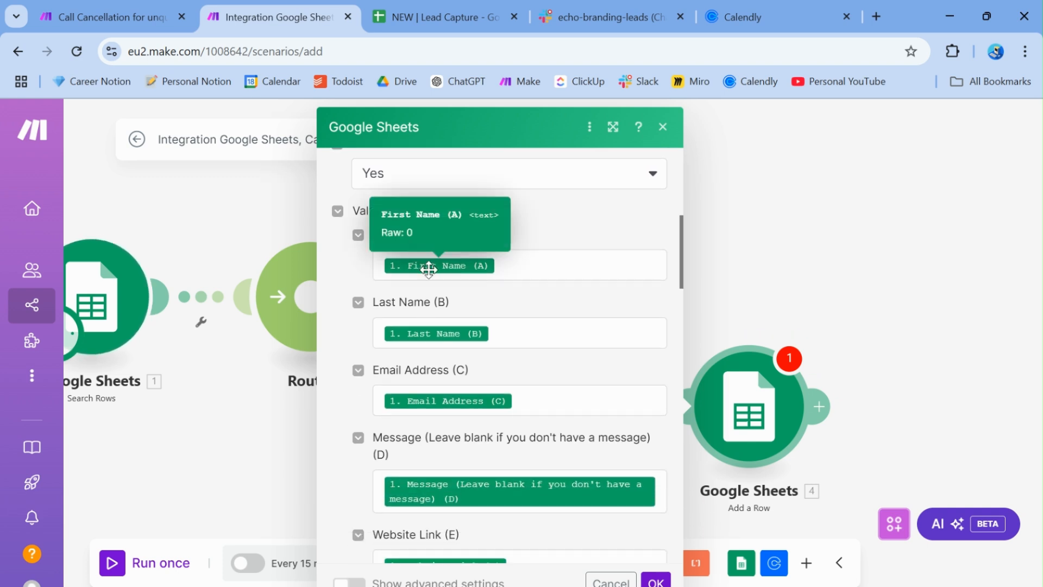
scroll(422, 396, "down", 3)
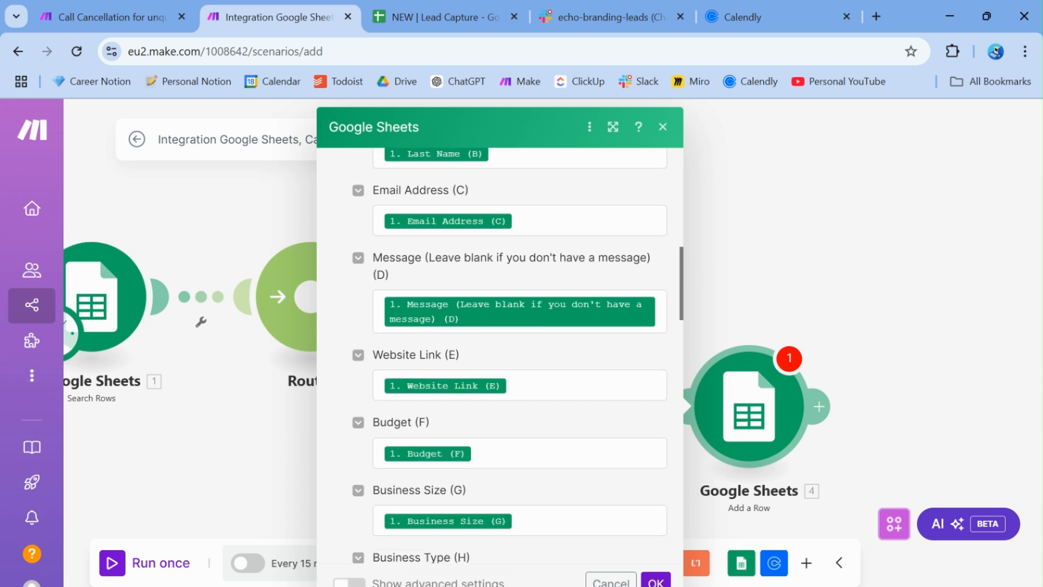
scroll(475, 457, "down", 5)
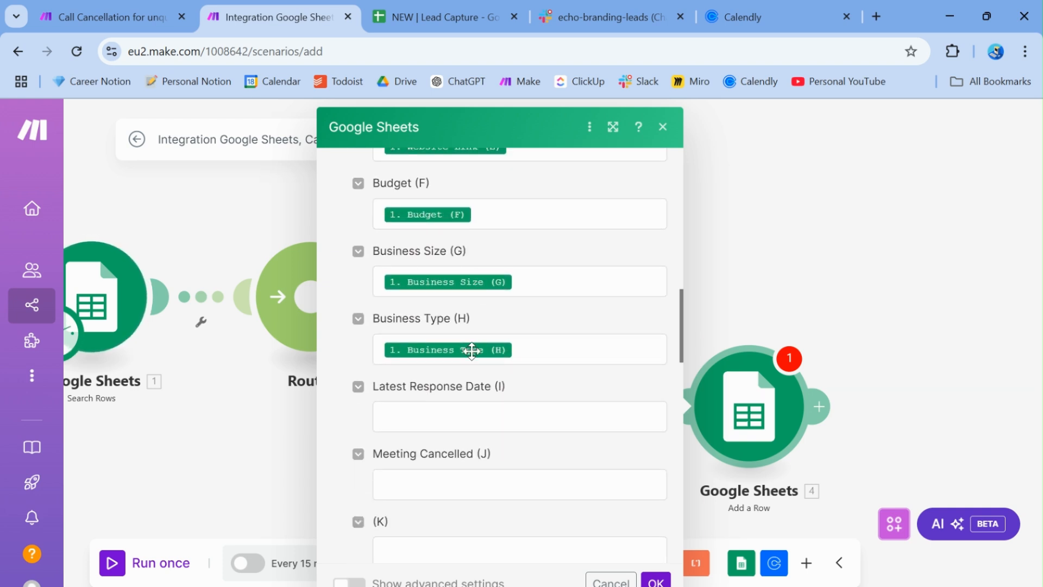
left_click(411, 419)
scroll(412, 420, "down", 1)
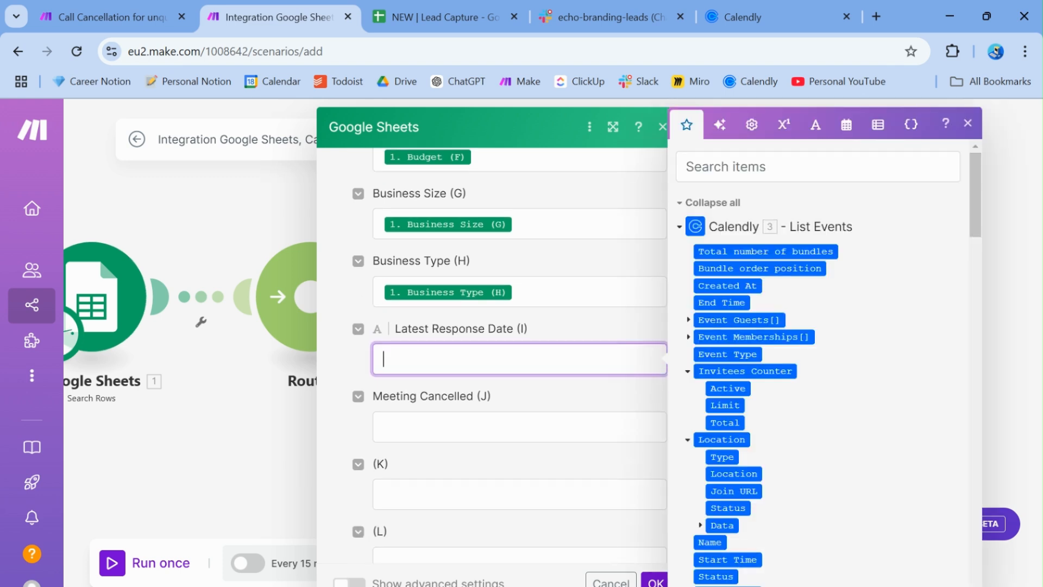
left_click(442, 17)
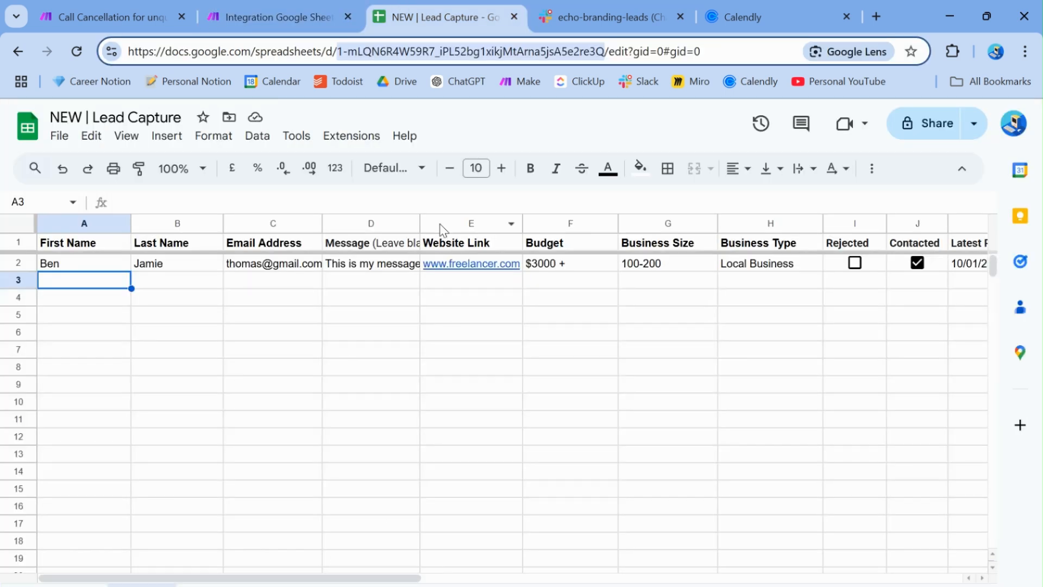
View the second sheet's lead row through Meeting Cancelled (J), then go back to Make
left_click(226, 585)
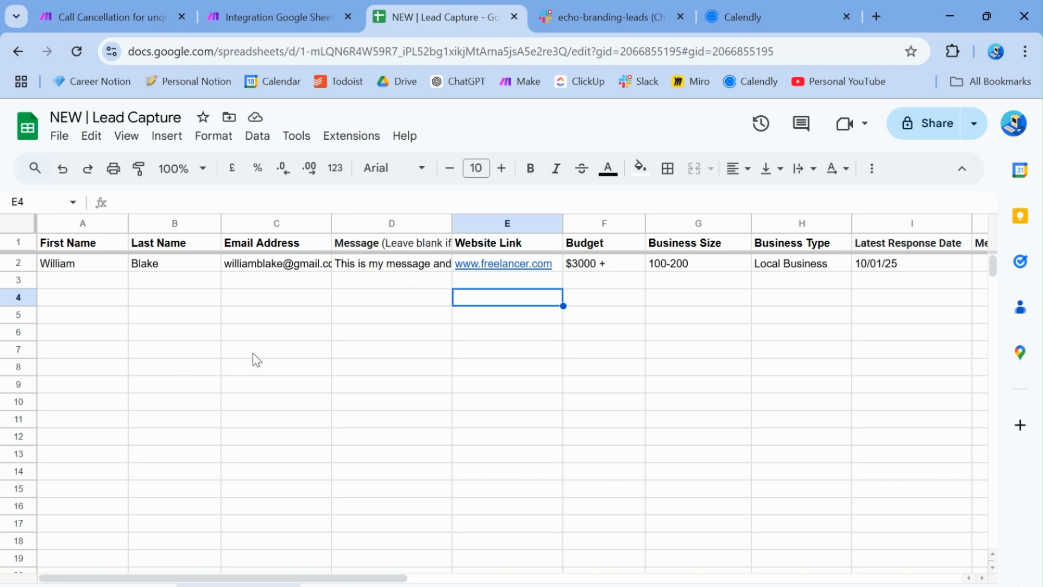
scroll(799, 284, "right", 5)
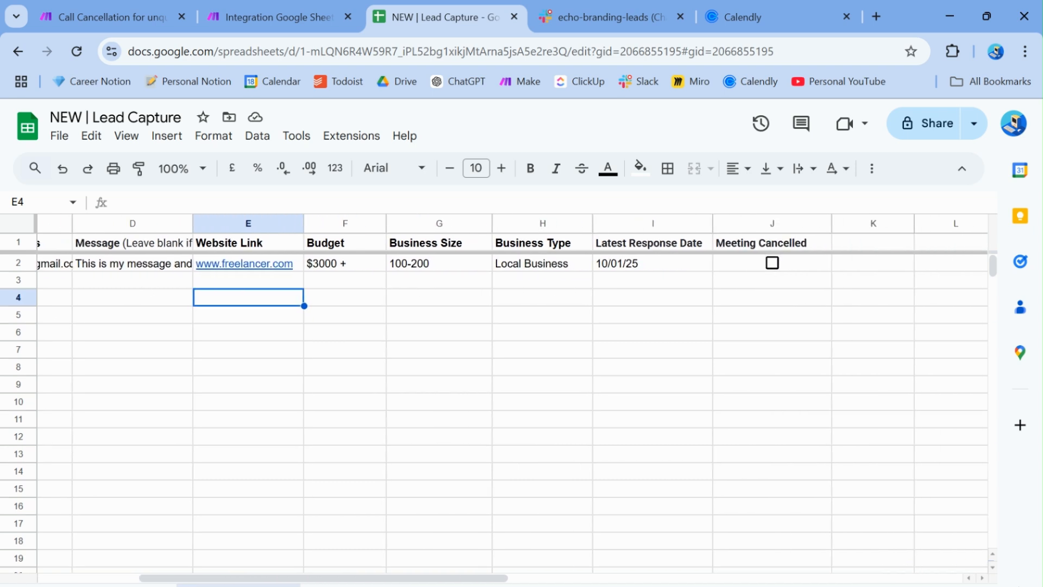
scroll(800, 284, "left", 5)
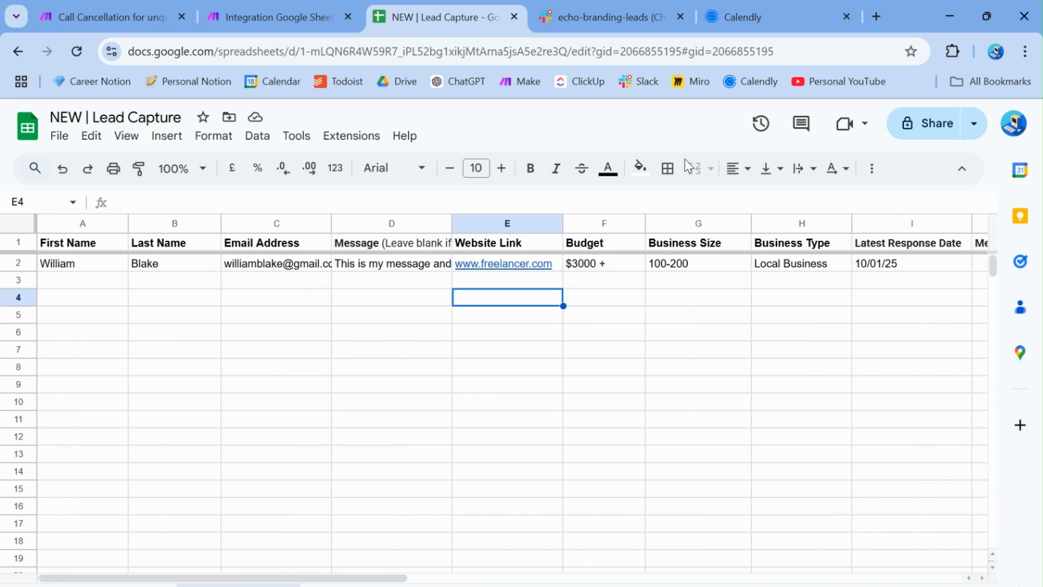
left_click(295, 11)
Map Latest Response Date (K) into Latest Response Date, keep Meeting Cancelled FALSE, and save the module
left_click(416, 353)
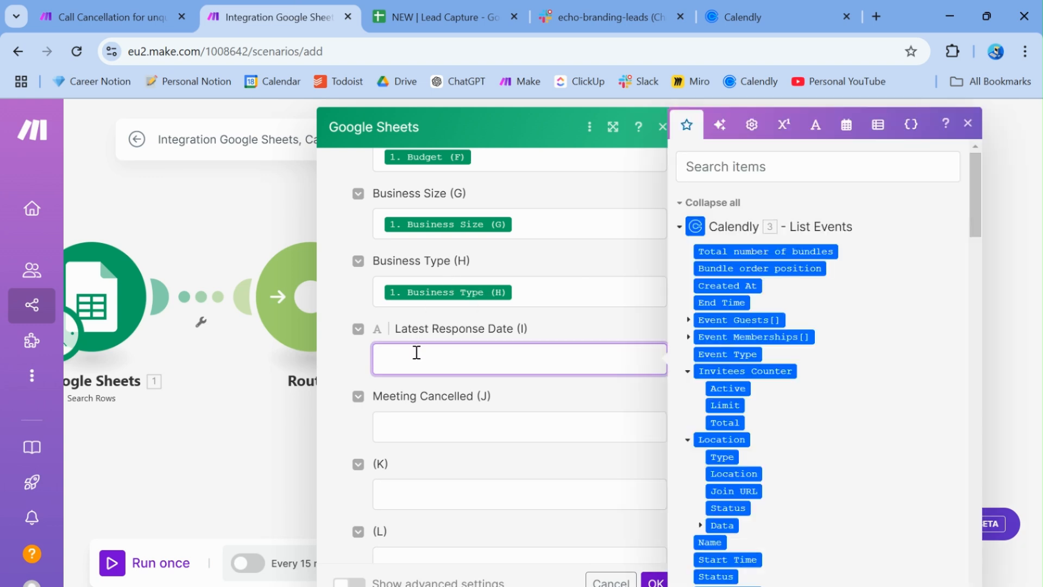
scroll(768, 261, "down", 10)
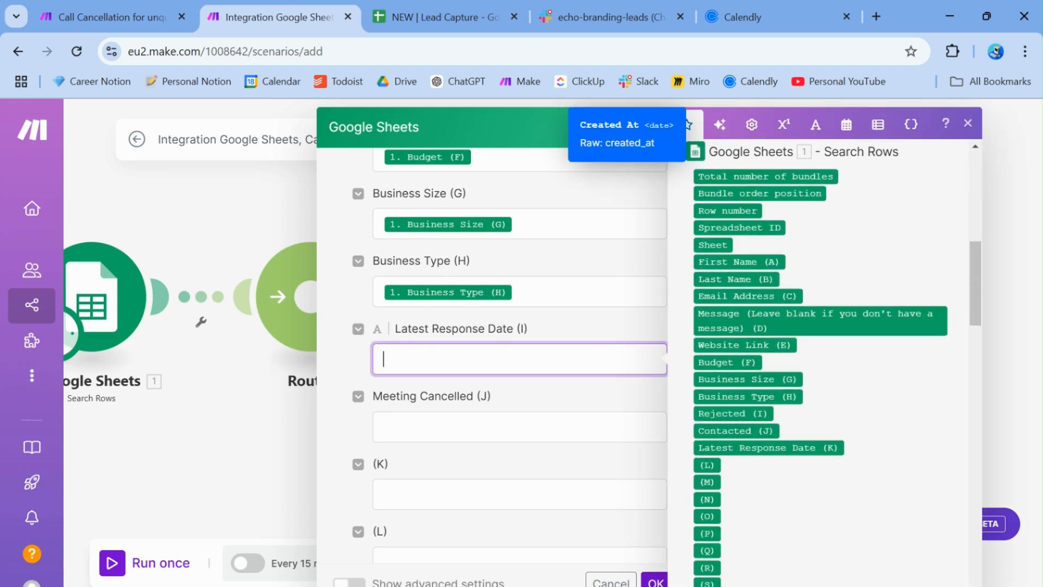
left_click(766, 447)
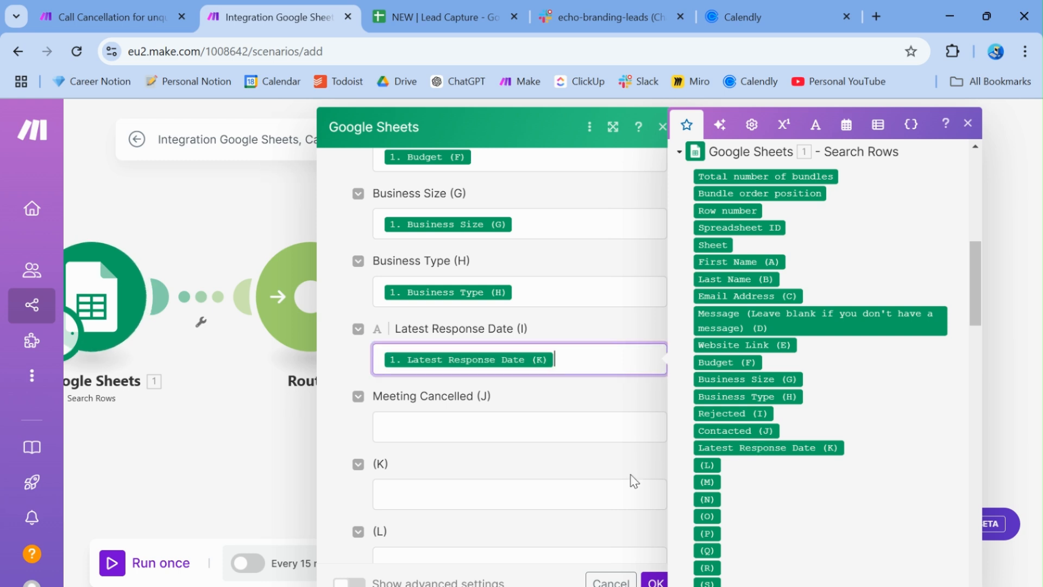
left_click(395, 423)
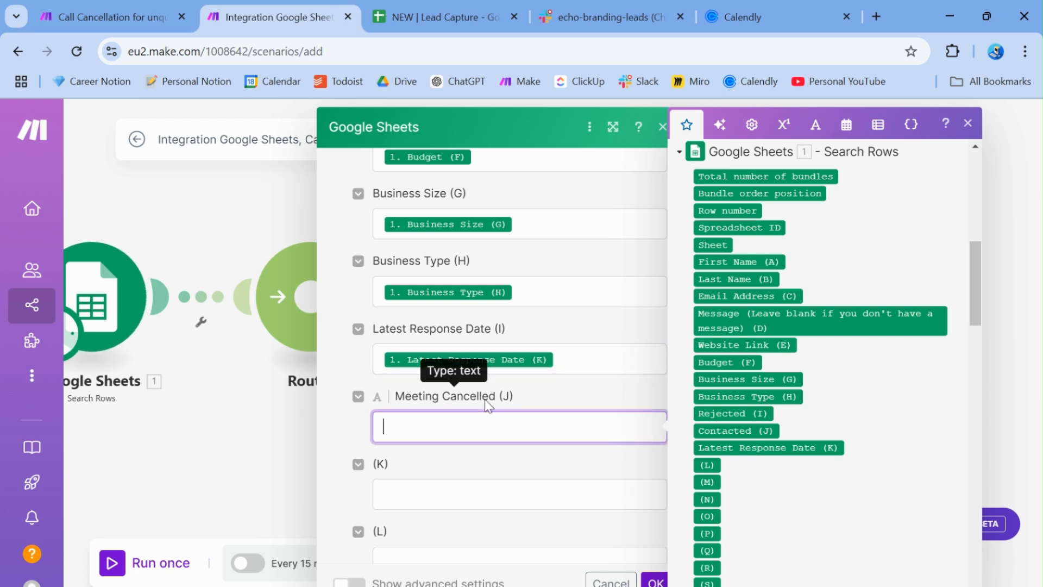
left_click(427, 487)
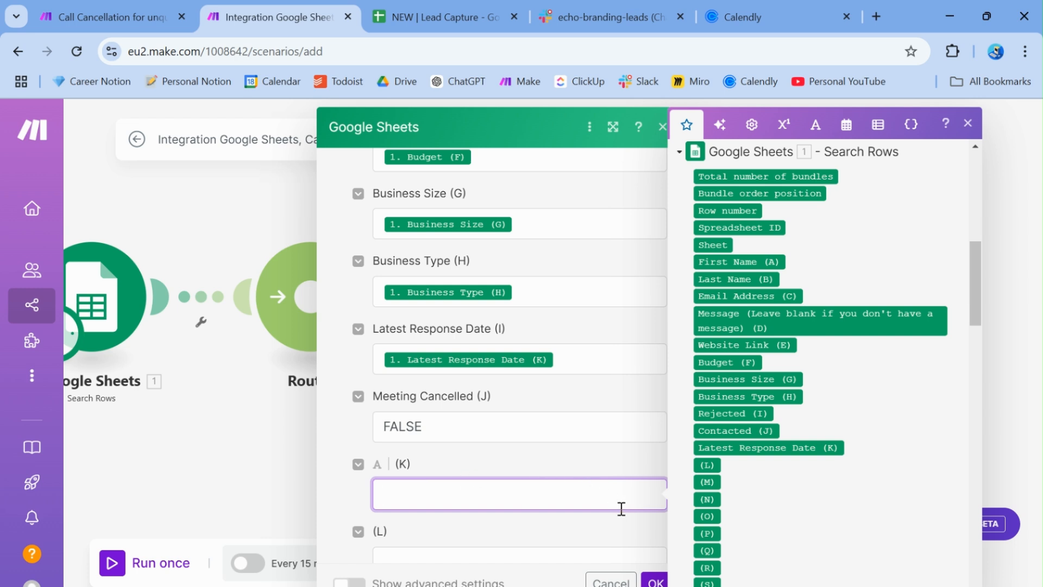
left_click(655, 580)
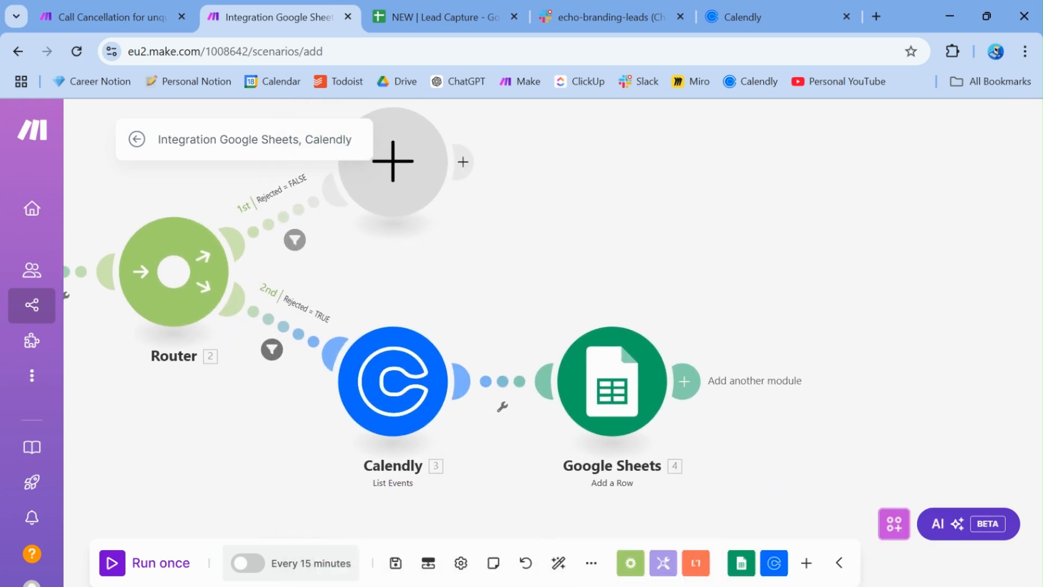
Add a Google Sheets Delete a Row module after Add a Row, with Search Method set to Select from all
left_click(685, 381)
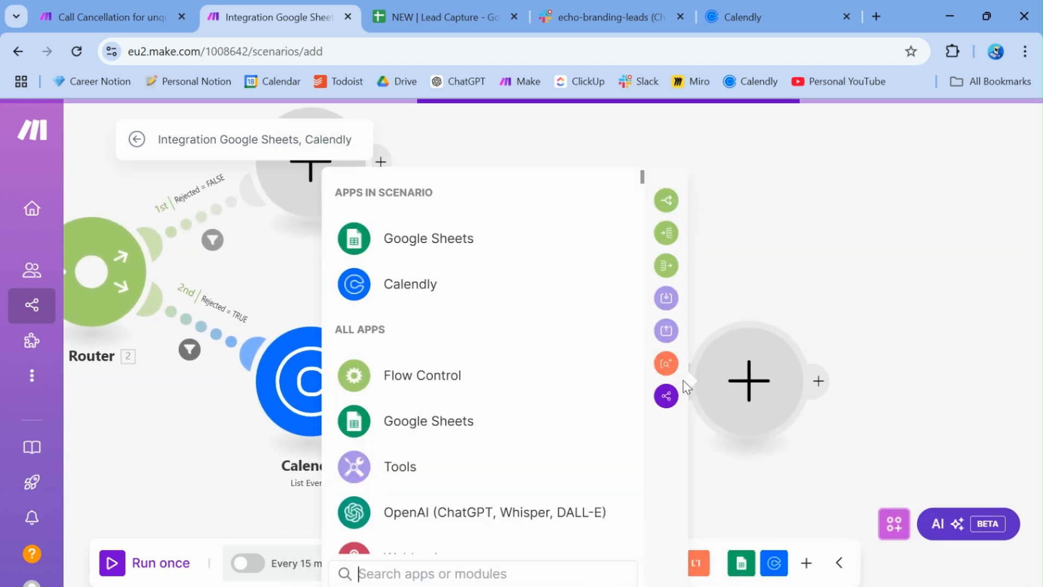
left_click(396, 239)
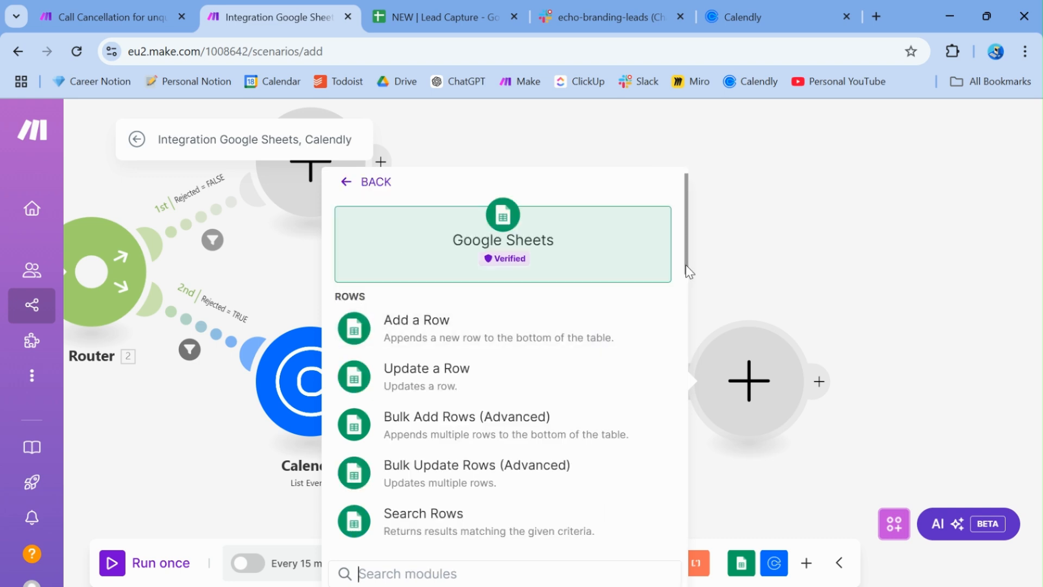
left_click_drag(685, 265, 681, 347)
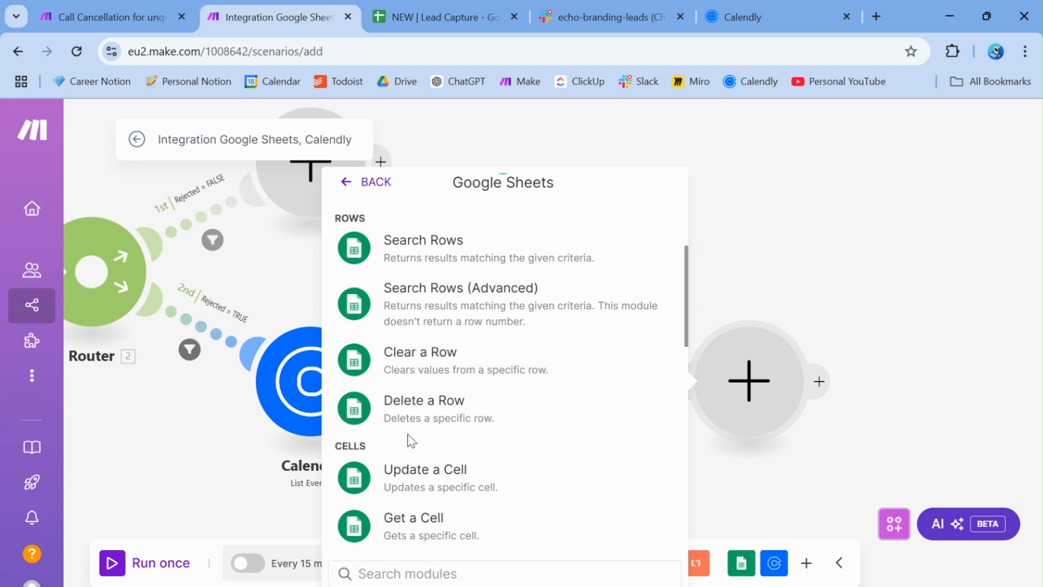
left_click(411, 418)
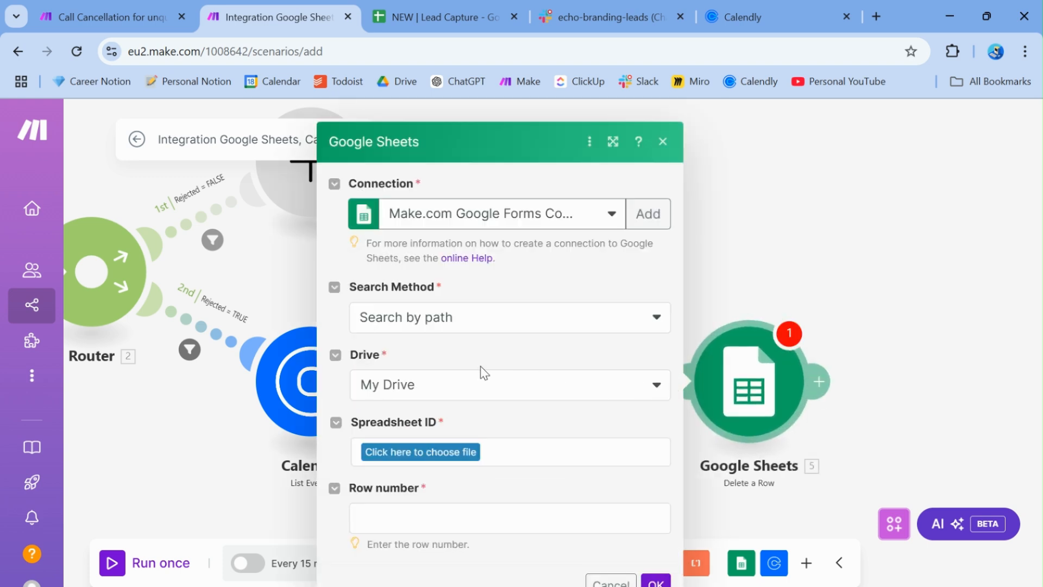
left_click(458, 326)
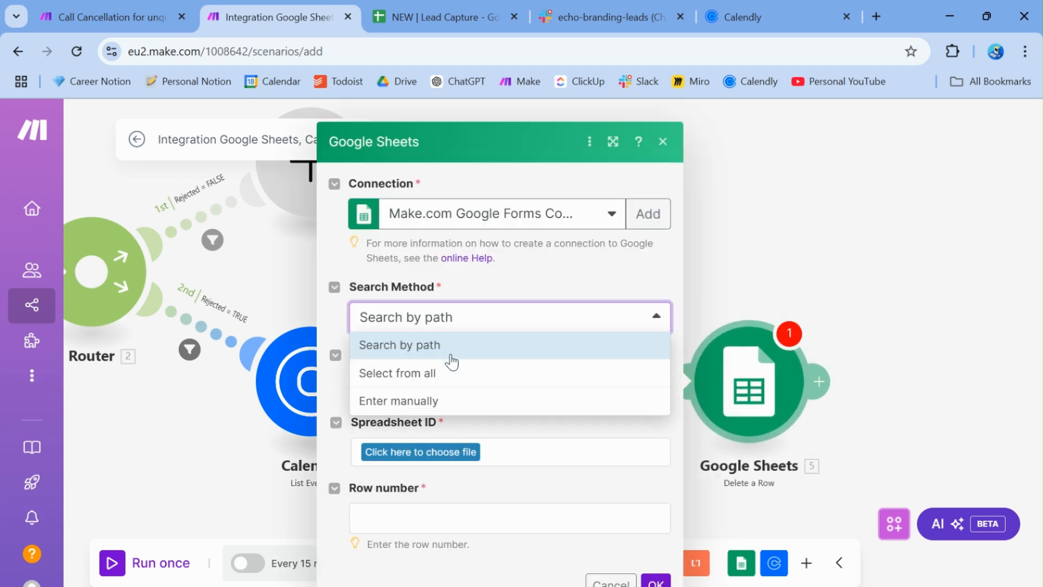
left_click(422, 375)
Paste the NEW | Lead Capture spreadsheet ID from its URL and load its sheets
left_click(410, 419)
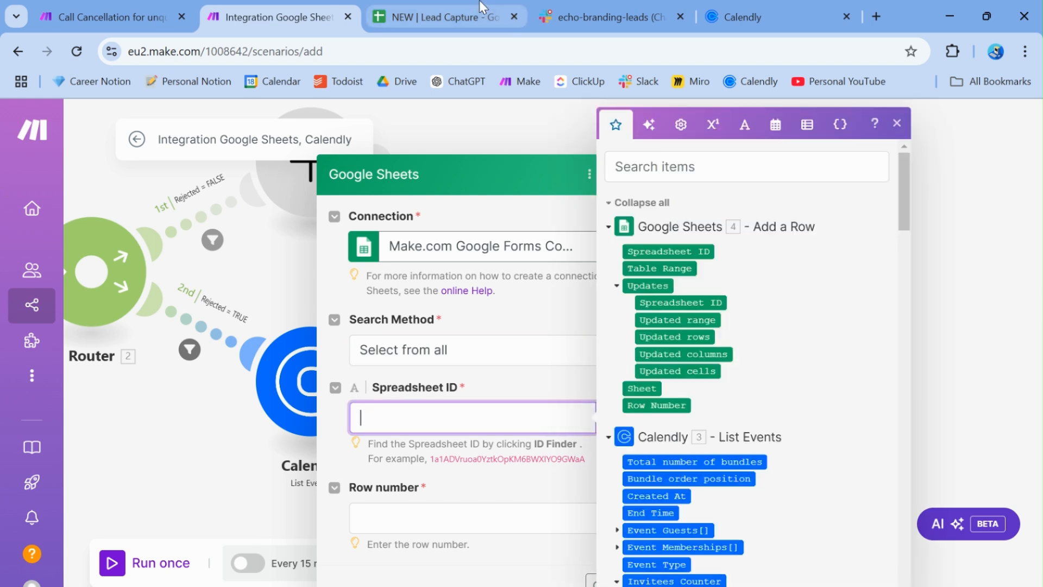
left_click(479, 5)
double_click(412, 52)
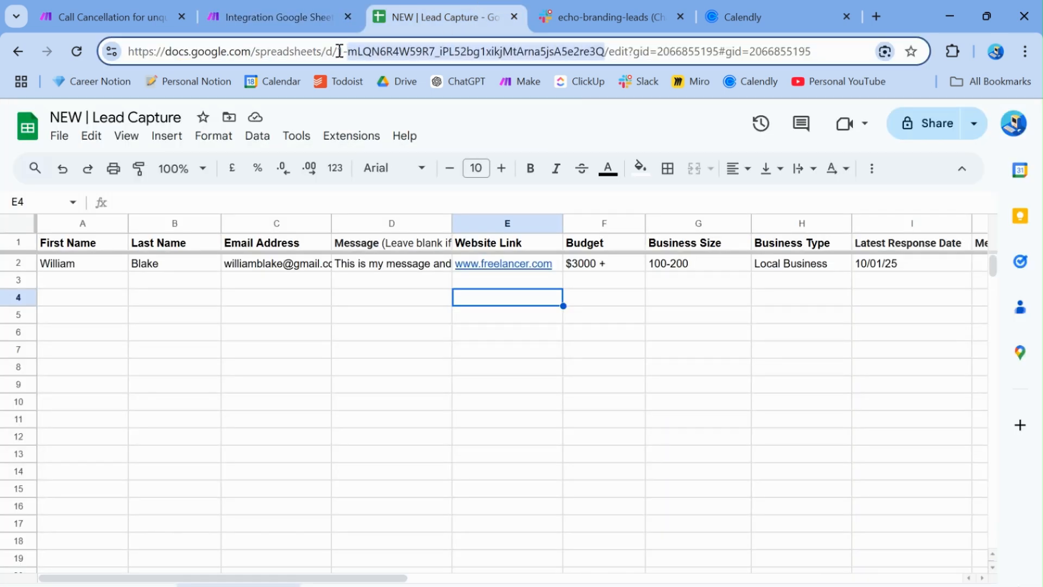
left_click_drag(339, 52, 611, 48)
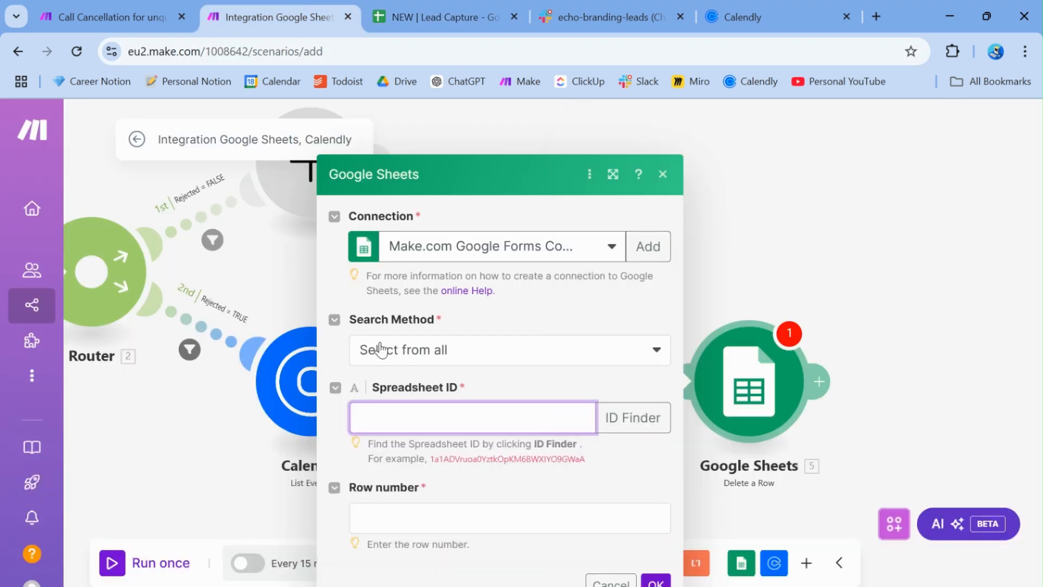
left_click(608, 339)
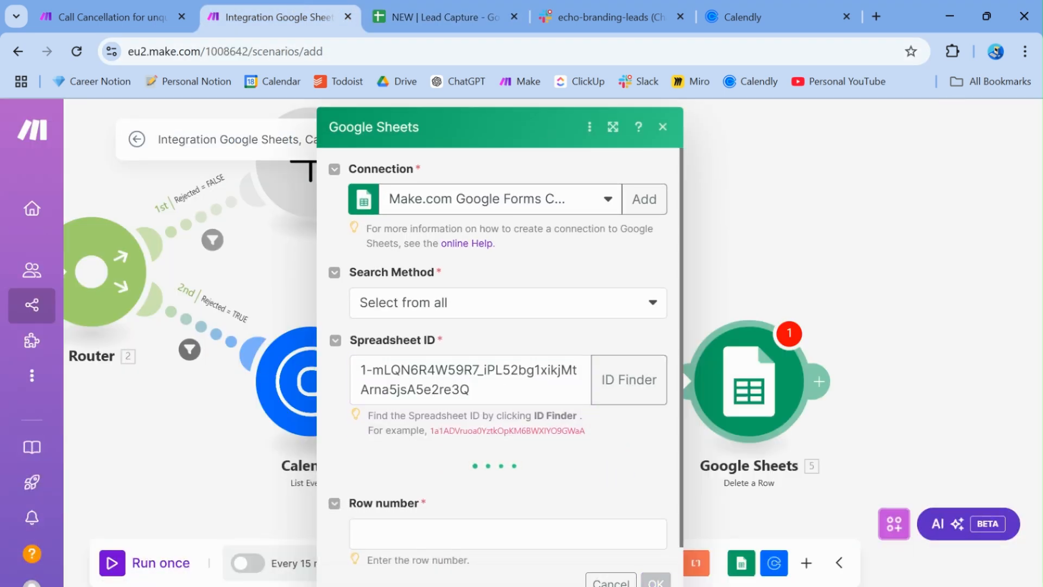
scroll(608, 339, "down", 1)
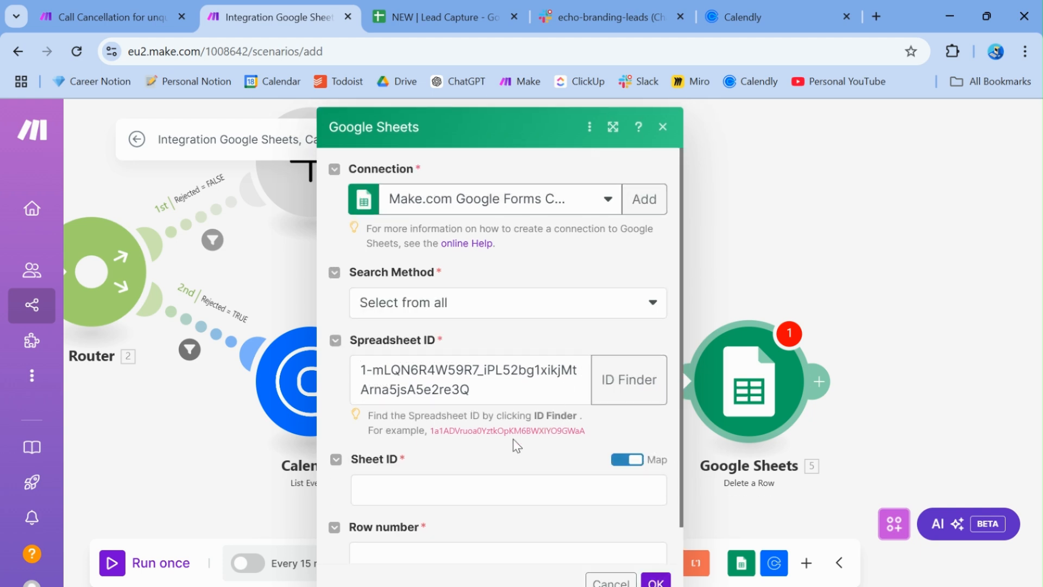
scroll(478, 462, "down", 2)
left_click(402, 447)
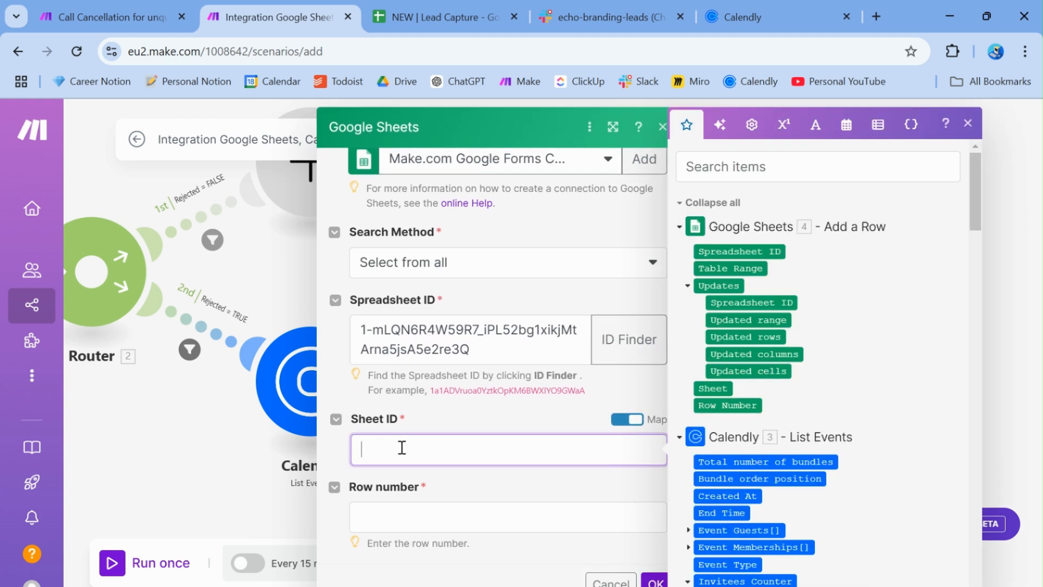
Turn off mapping for Sheet ID and choose the Leads sheet
left_click(625, 419)
left_click(565, 453)
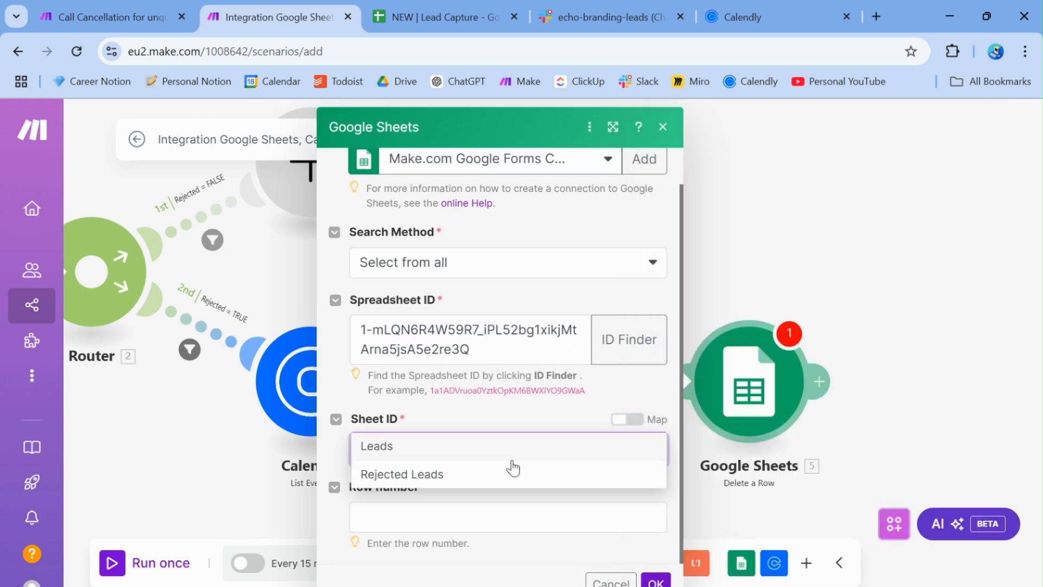
left_click(408, 454)
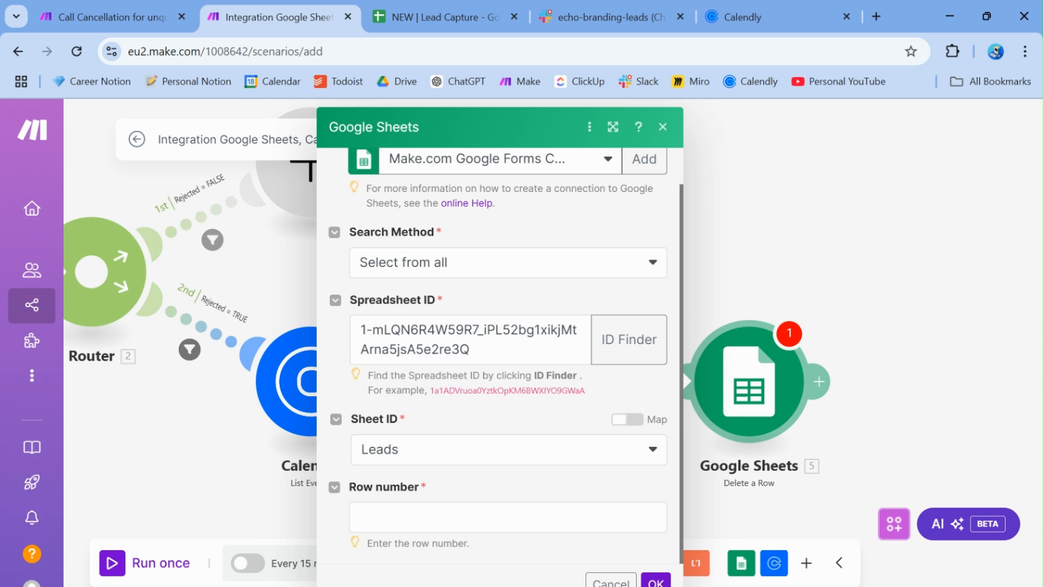
Map Search Rows' Row number into the Row number field and save the Delete a Row module
left_click(357, 513)
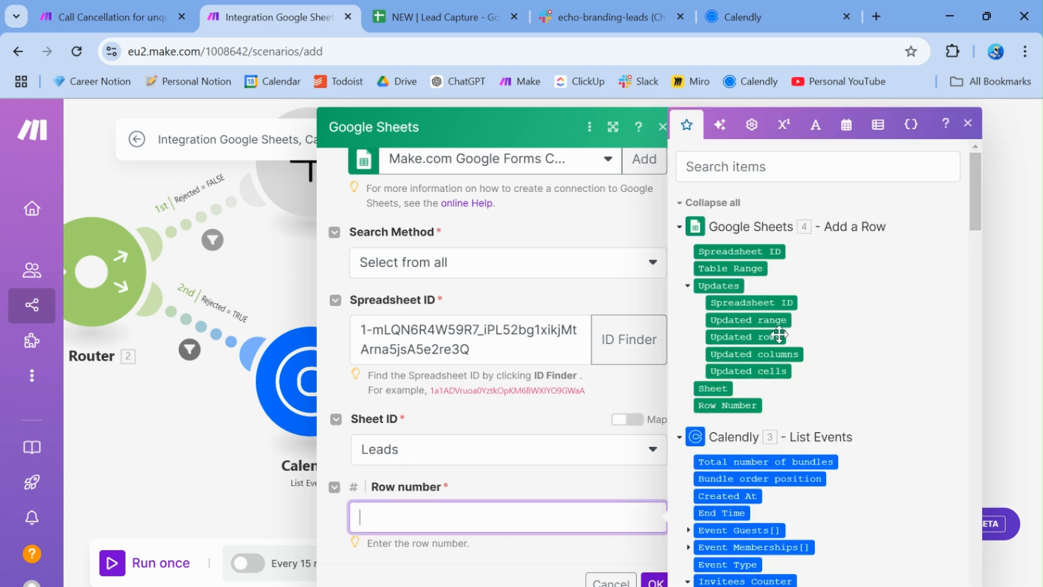
left_click(984, 216)
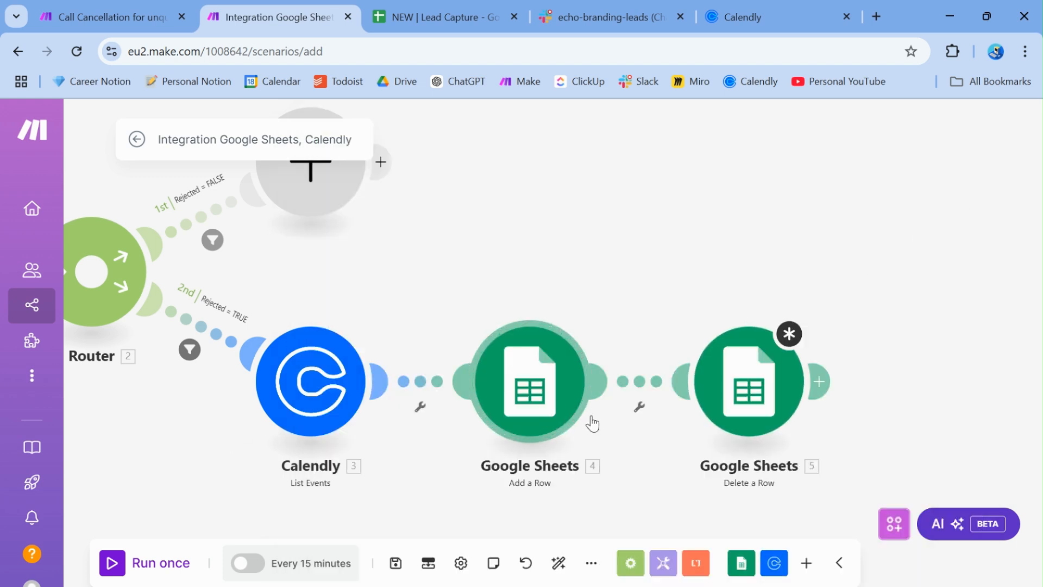
left_click(749, 381)
left_click(382, 517)
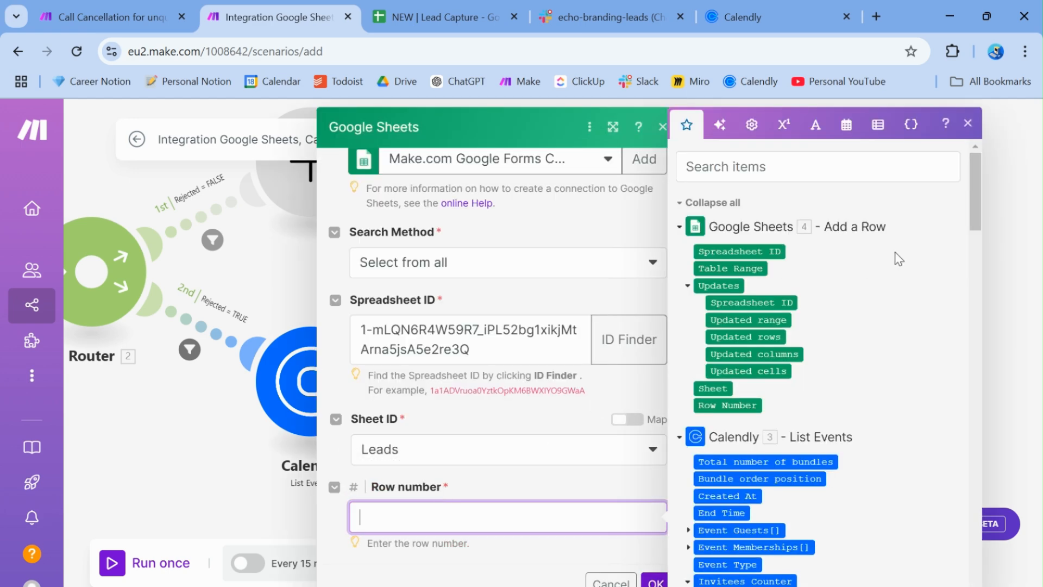
left_click_drag(973, 209, 967, 315)
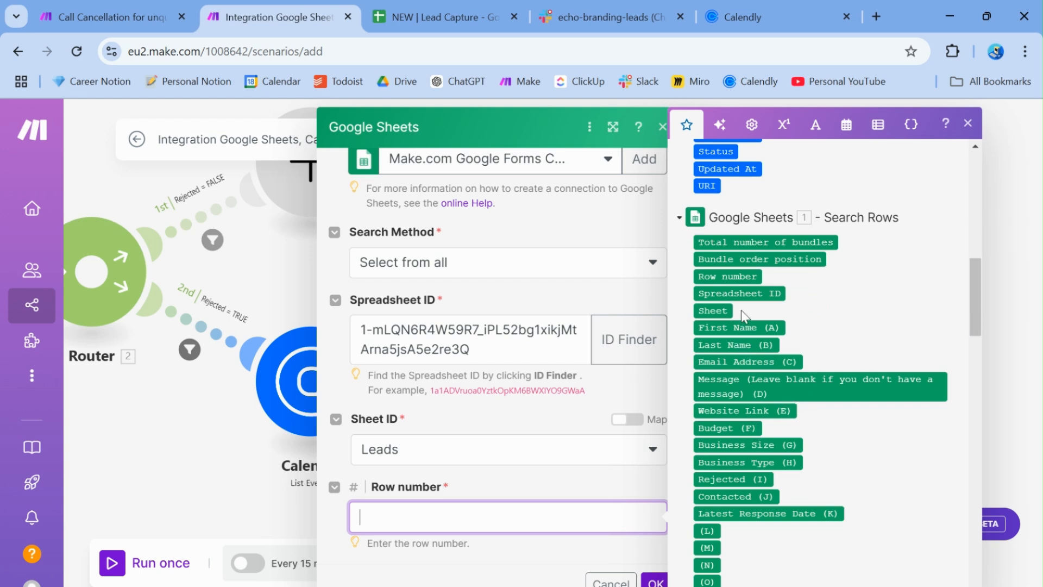
left_click(730, 279)
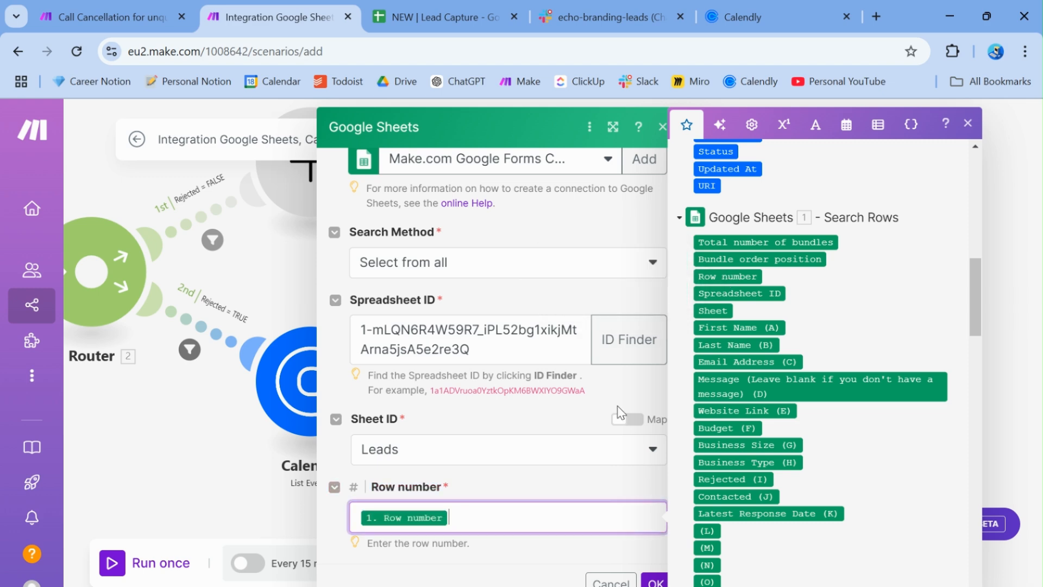
left_click(532, 481)
left_click(656, 581)
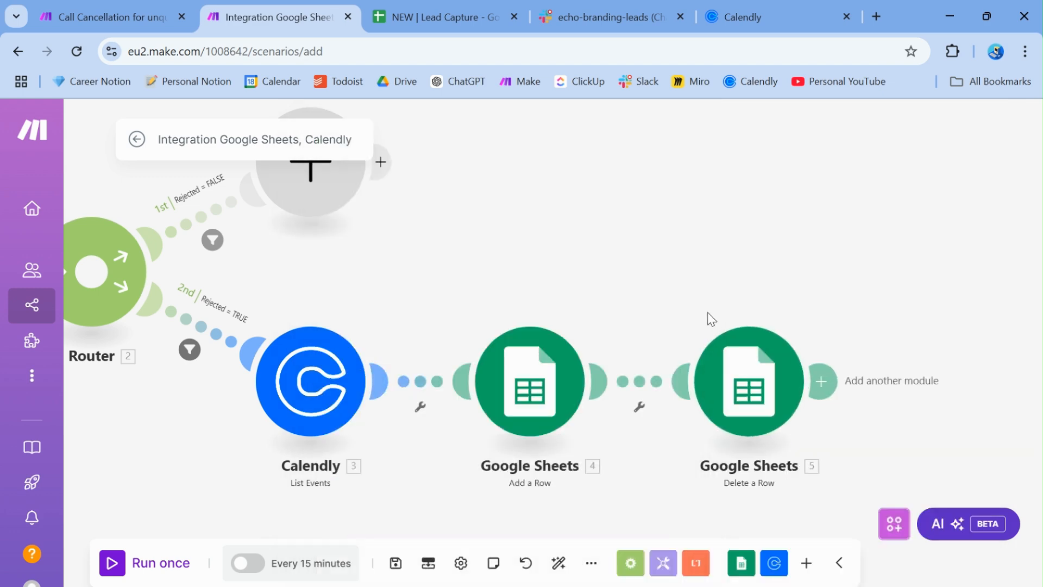
scroll(628, 296, "down", 3)
left_click_drag(646, 309, 548, 310)
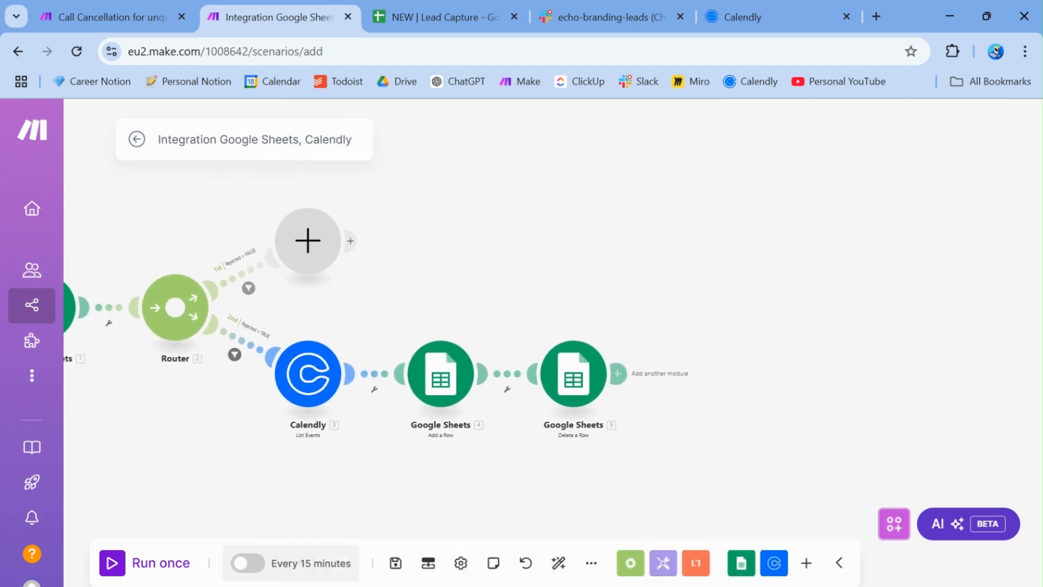
scroll(553, 351, "up", 3)
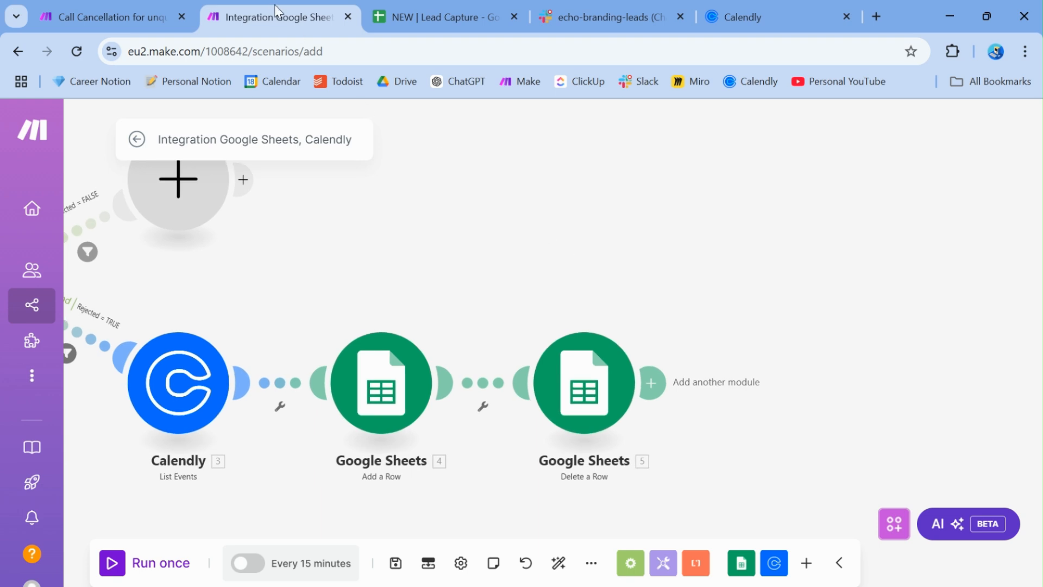
left_click(167, 6)
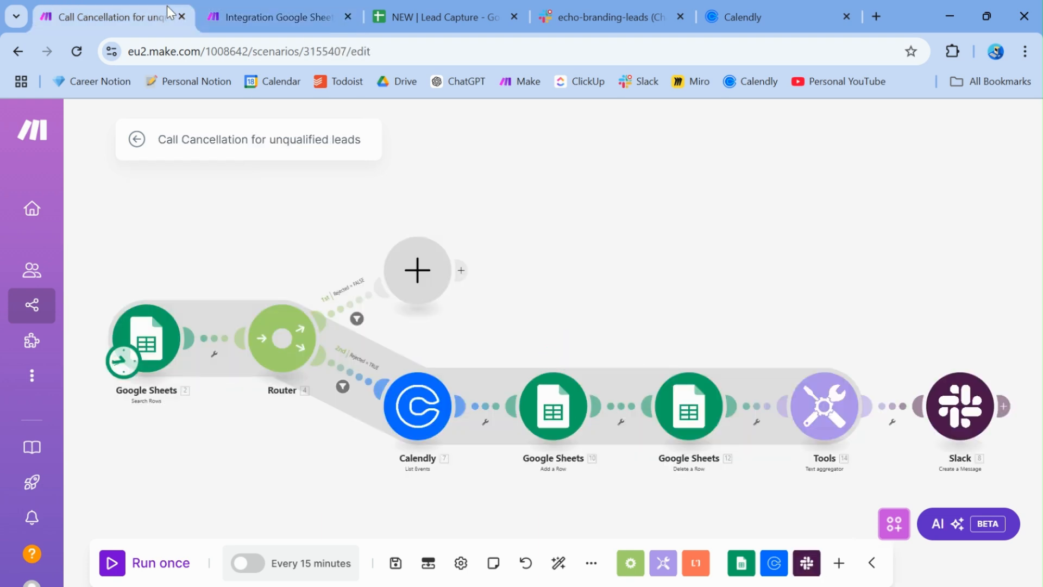
left_click(217, 6)
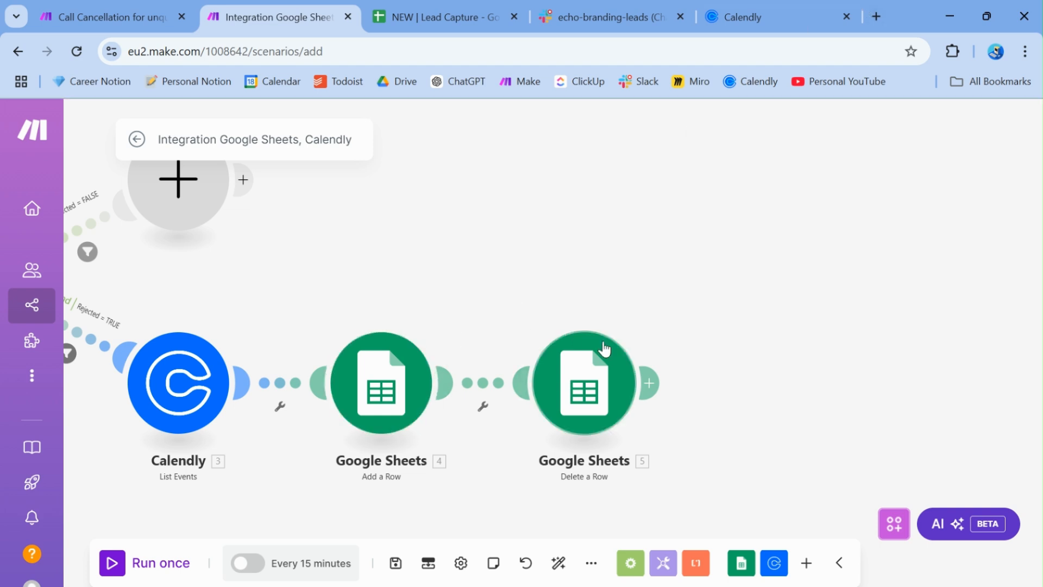
Add a Tools Text aggregator module after the Delete a Row step
left_click(652, 382)
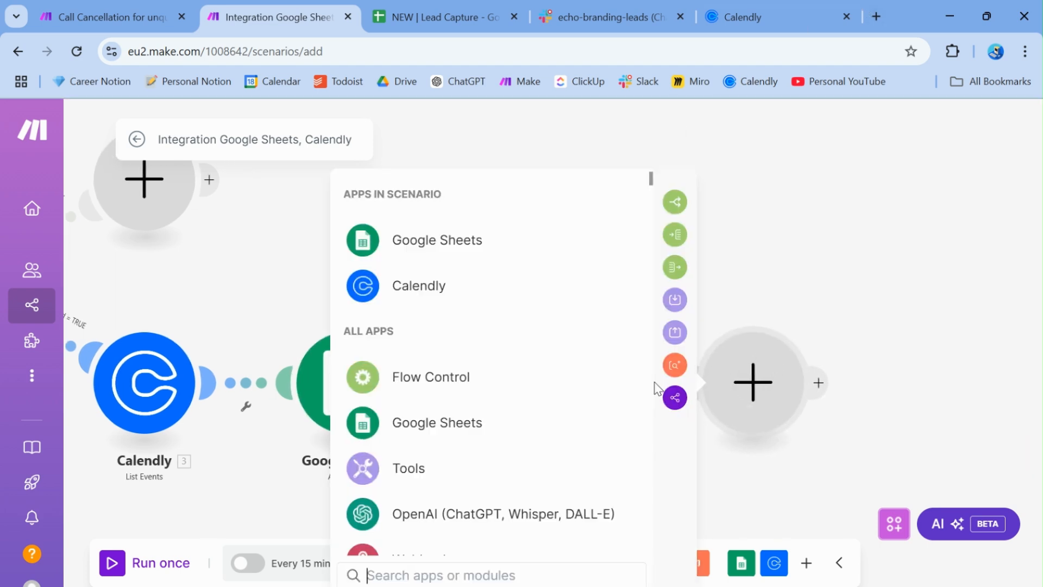
left_click(508, 471)
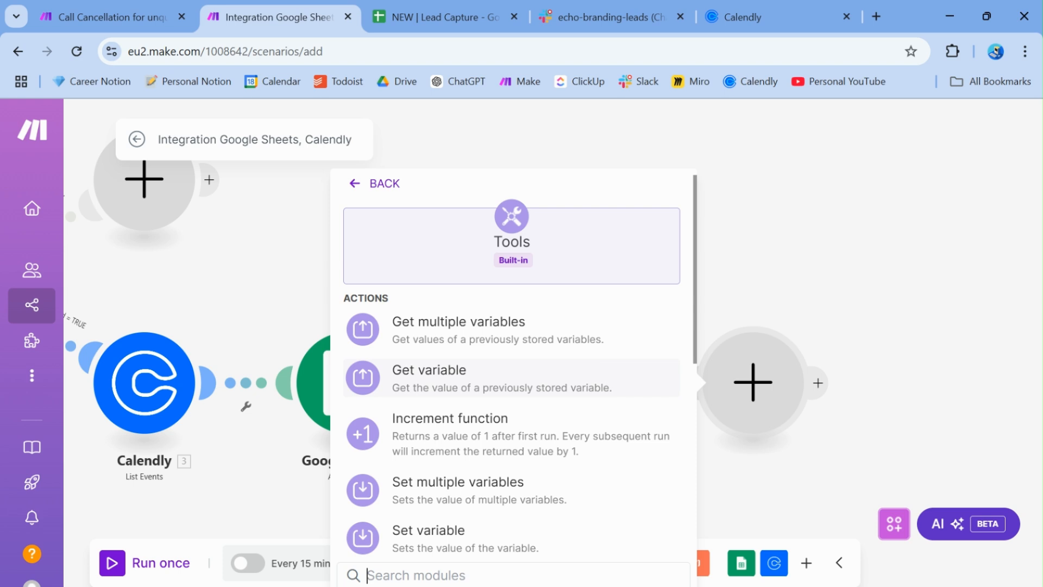
scroll(606, 368, "down", 6)
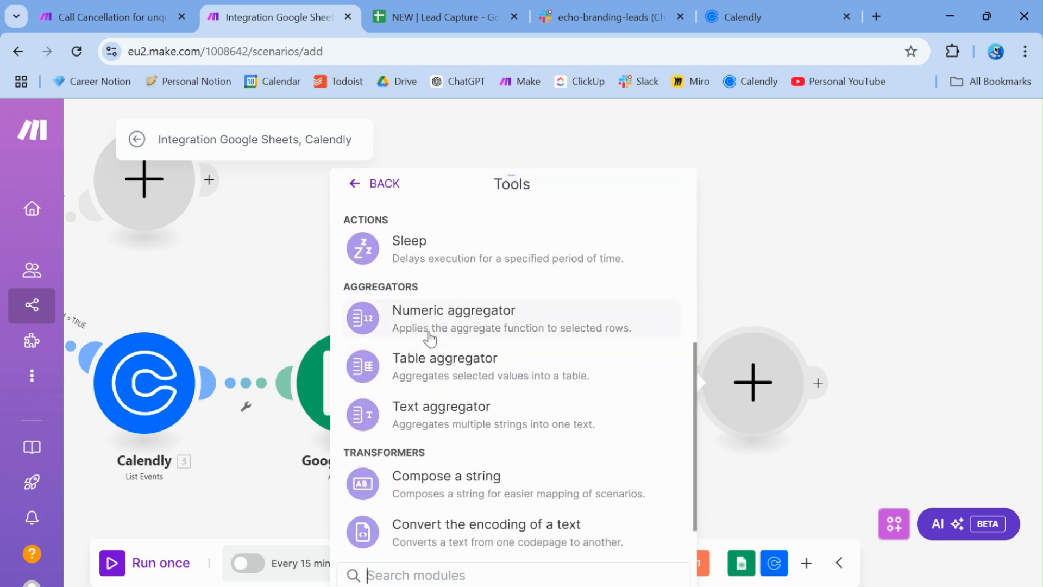
left_click(427, 427)
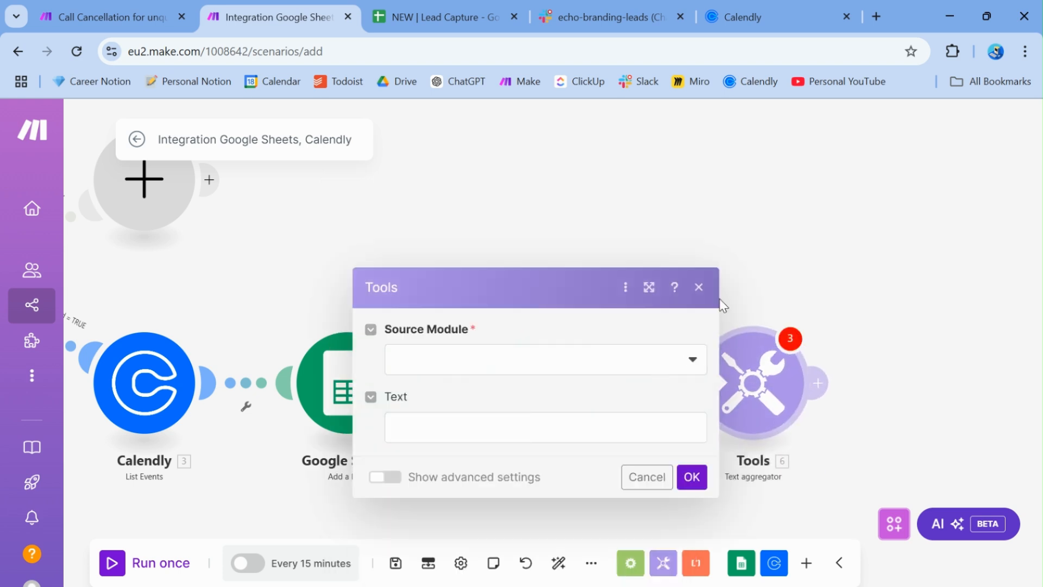
left_click(699, 287)
left_click(881, 383)
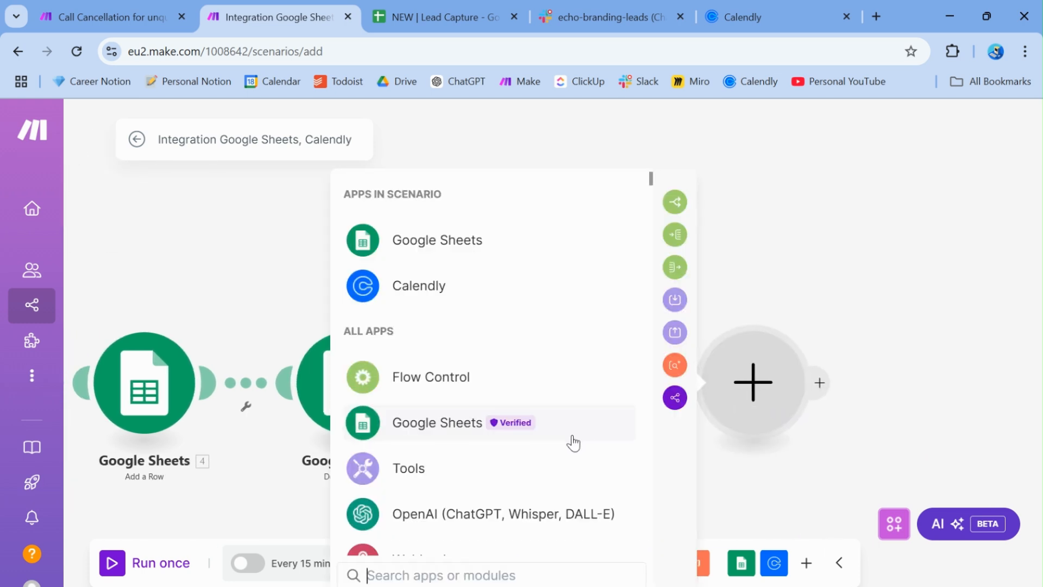
left_click(412, 465)
scroll(511, 381, "down", 5)
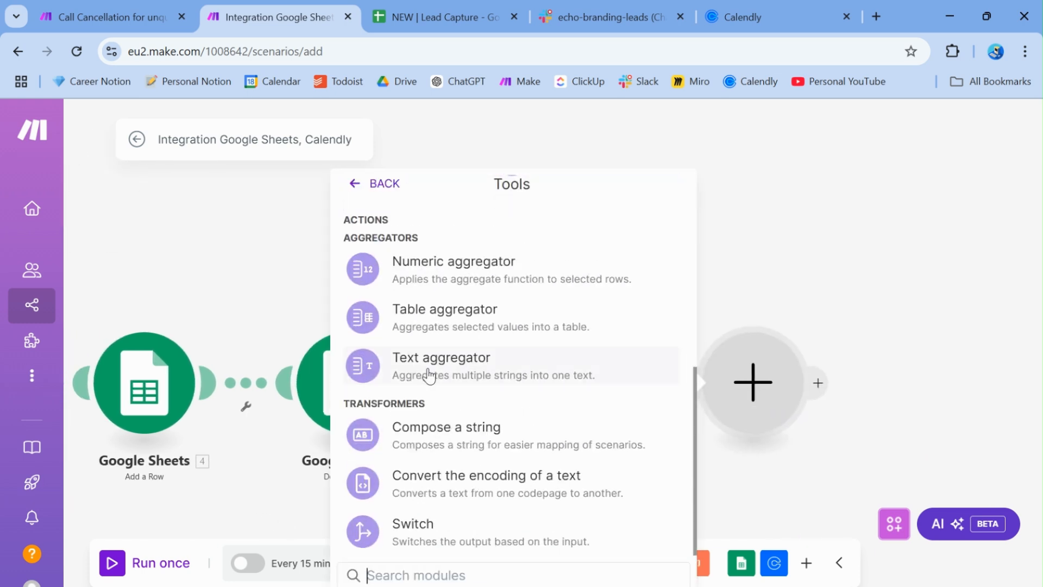
left_click(814, 268)
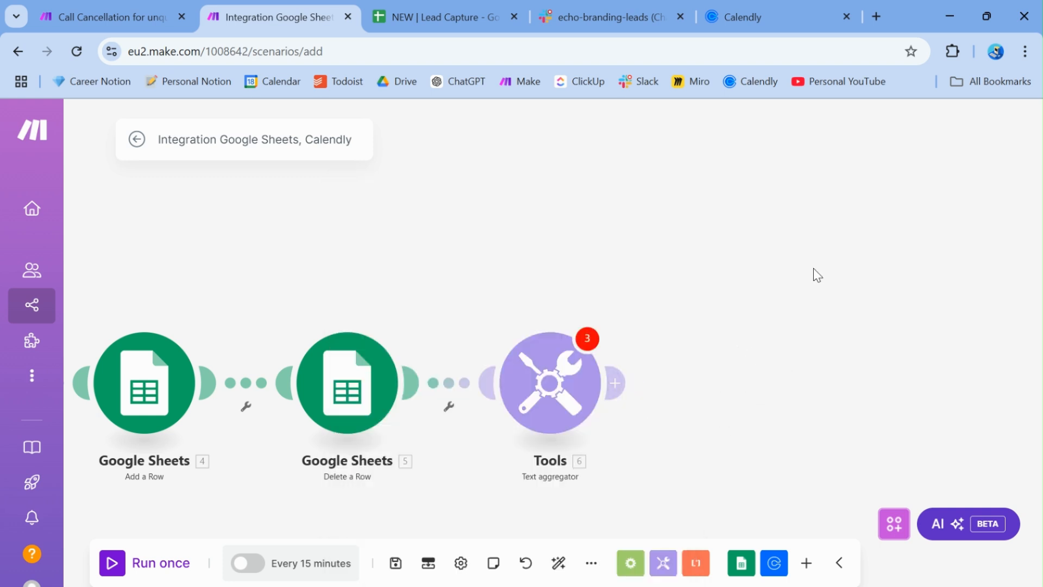
Set the Text aggregator's Source Module to Google Sheets - Search Rows [1]
left_click(561, 382)
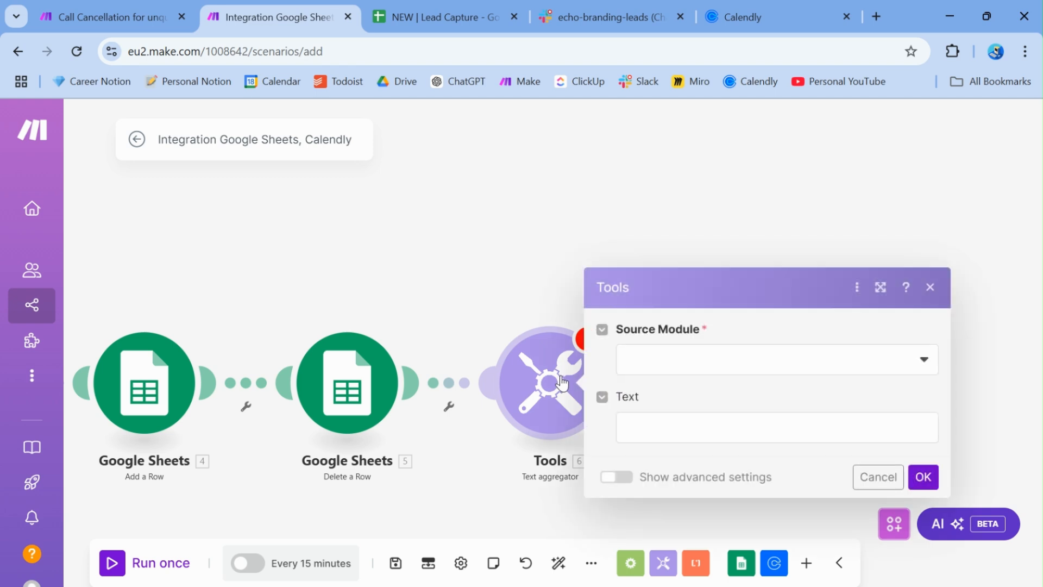
left_click(654, 361)
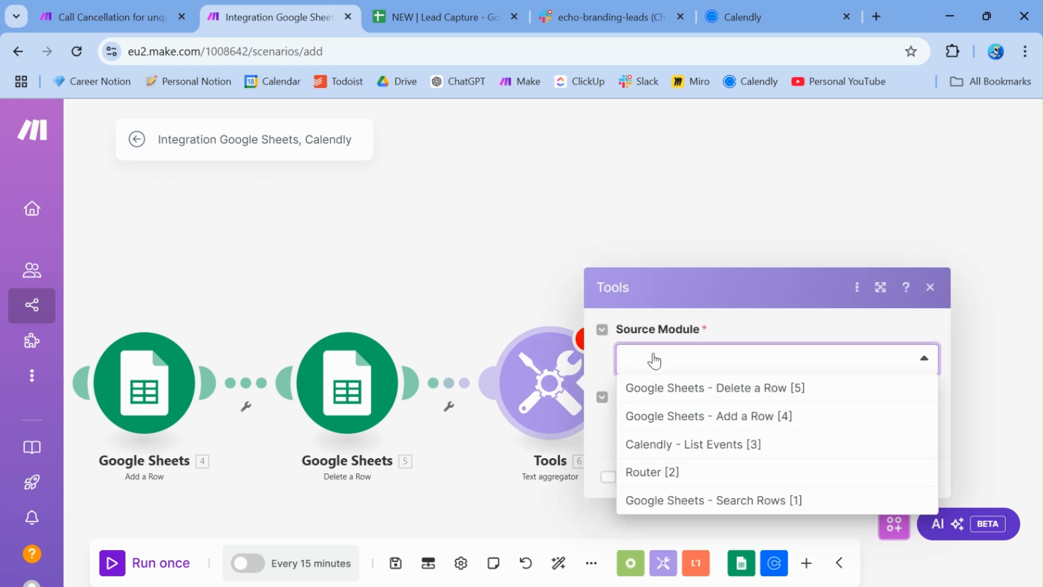
left_click(657, 360)
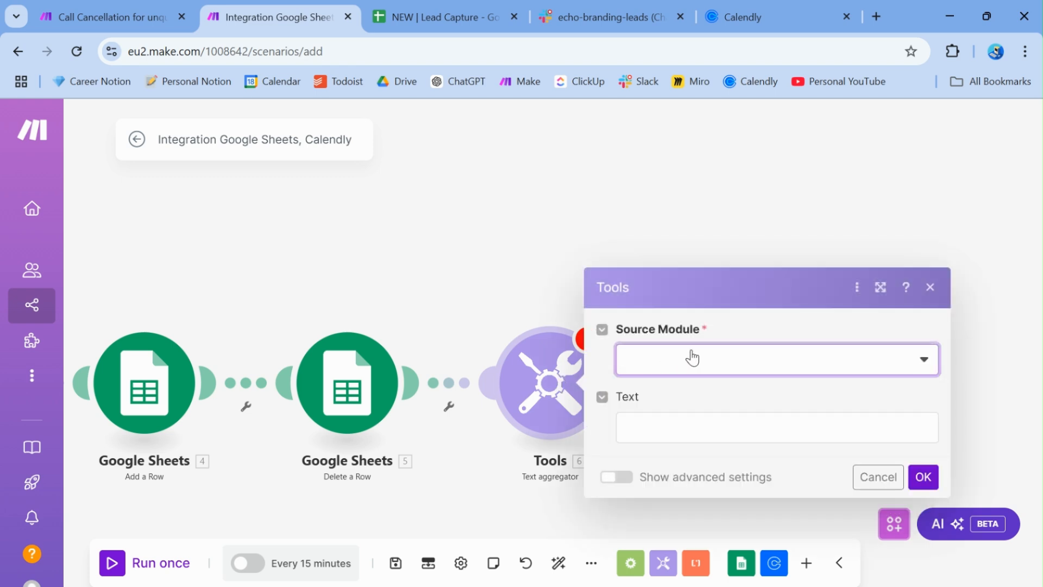
left_click(693, 357)
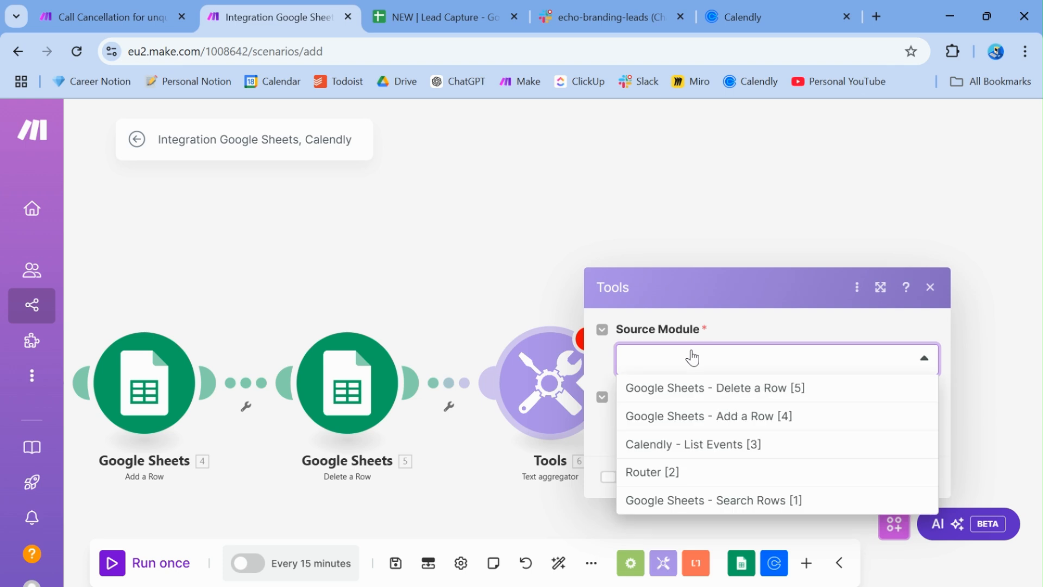
left_click(686, 499)
left_click(660, 421)
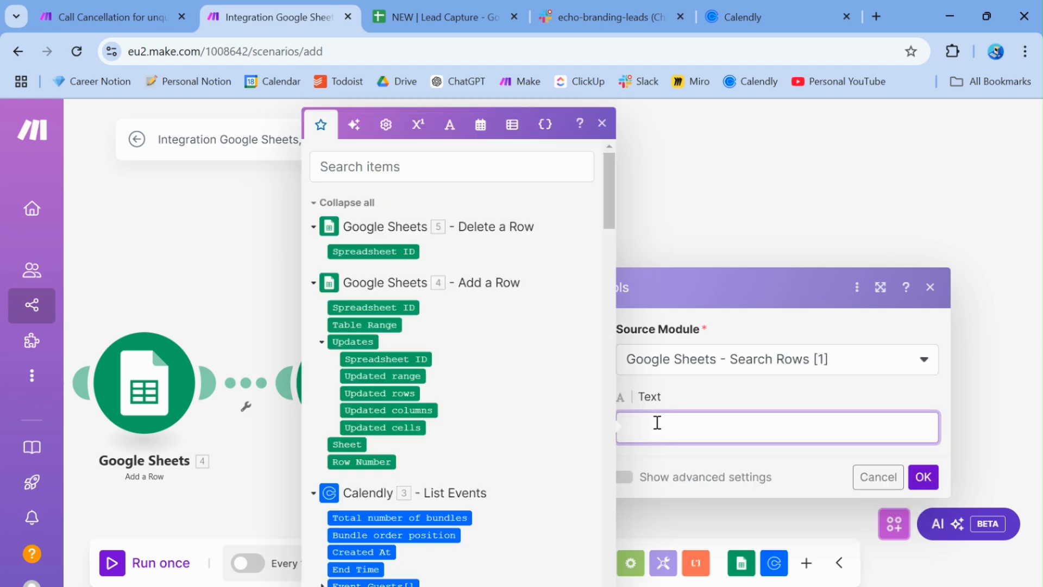
Inspect the Text message in the Call Cancellation scenario's text aggregator
left_click(69, 12)
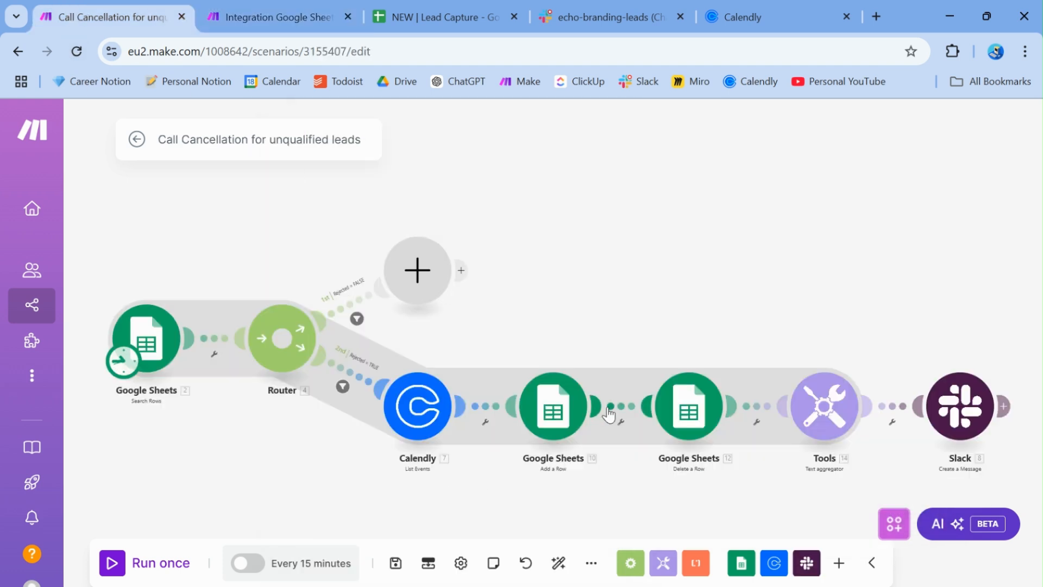
left_click(824, 416)
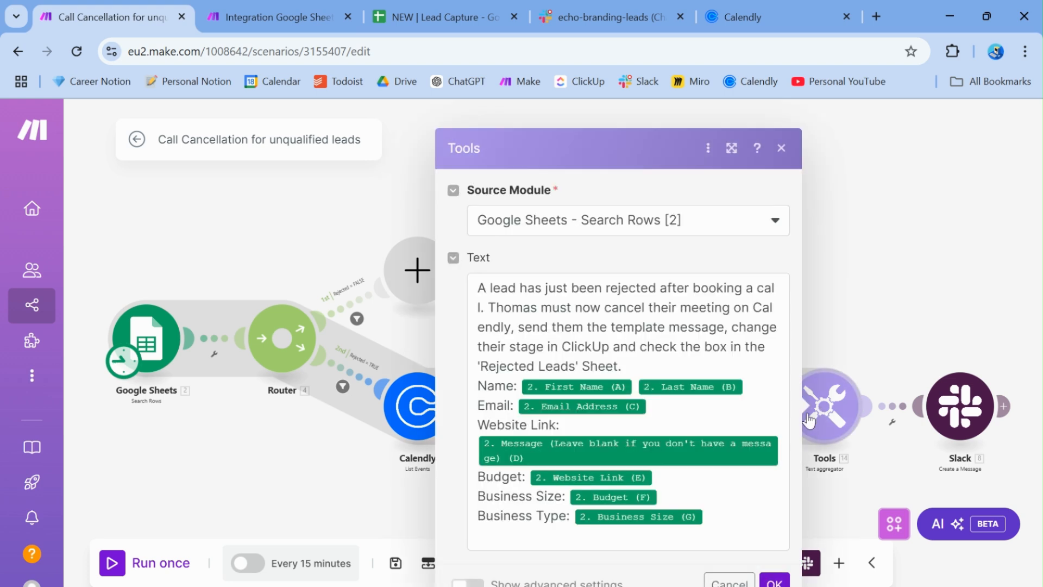
left_click_drag(481, 290, 636, 362)
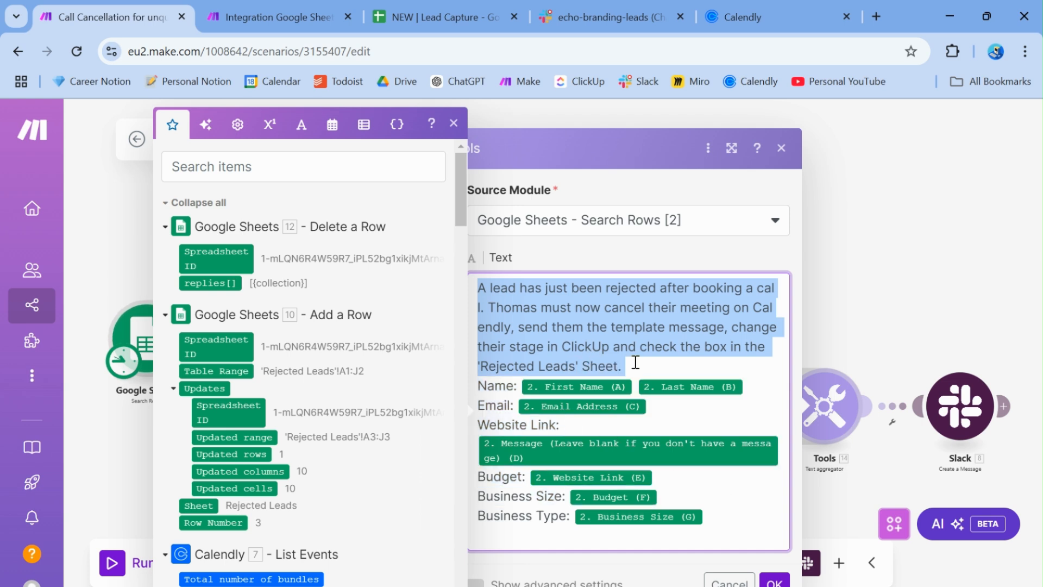
left_click(571, 319)
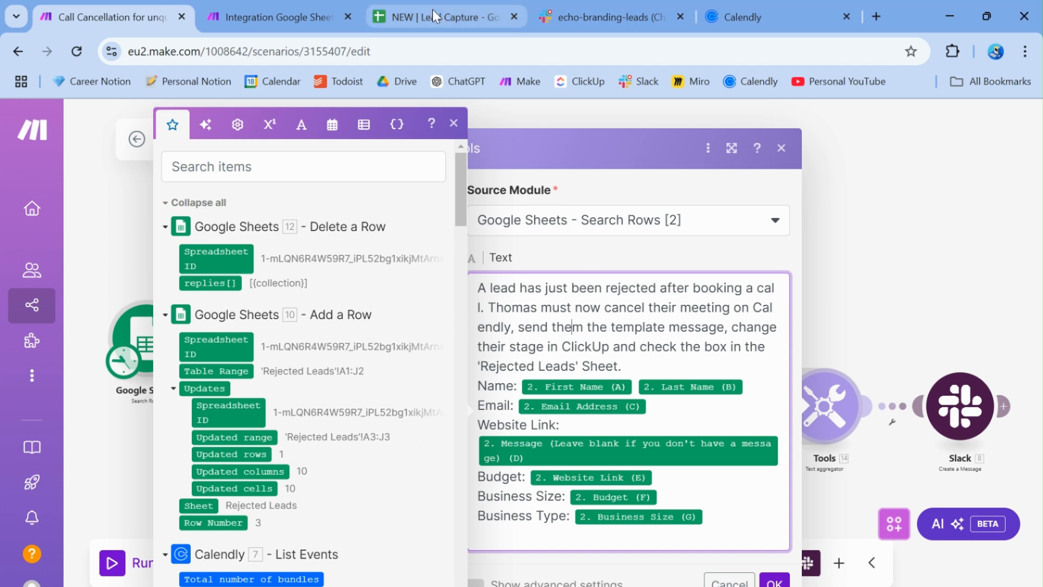
Check the Lead Capture sheet's Meeting Cancelled column, then return to the new scenario
left_click(485, 2)
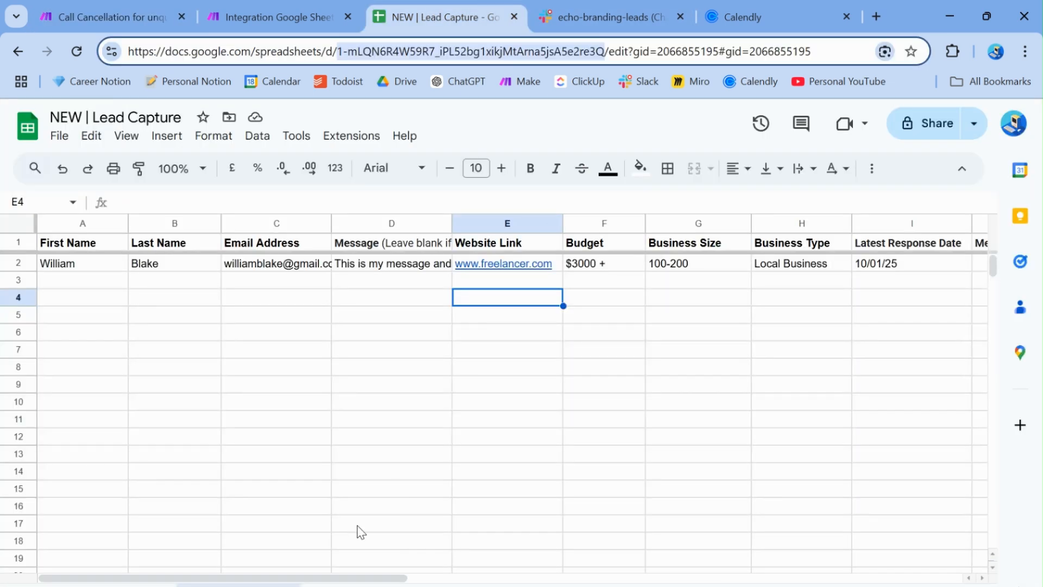
scroll(954, 233, "right", 3)
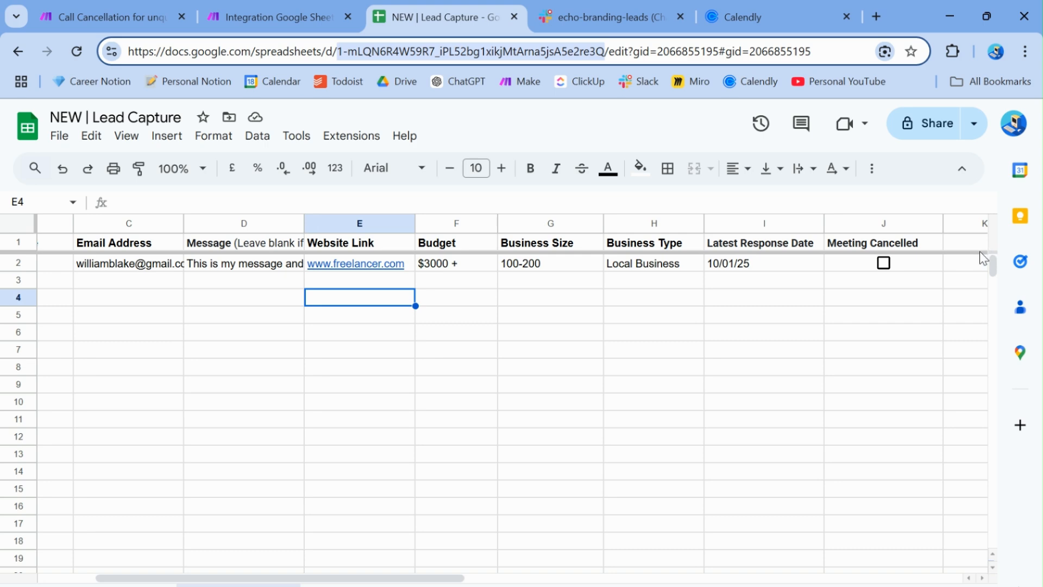
left_click(264, 16)
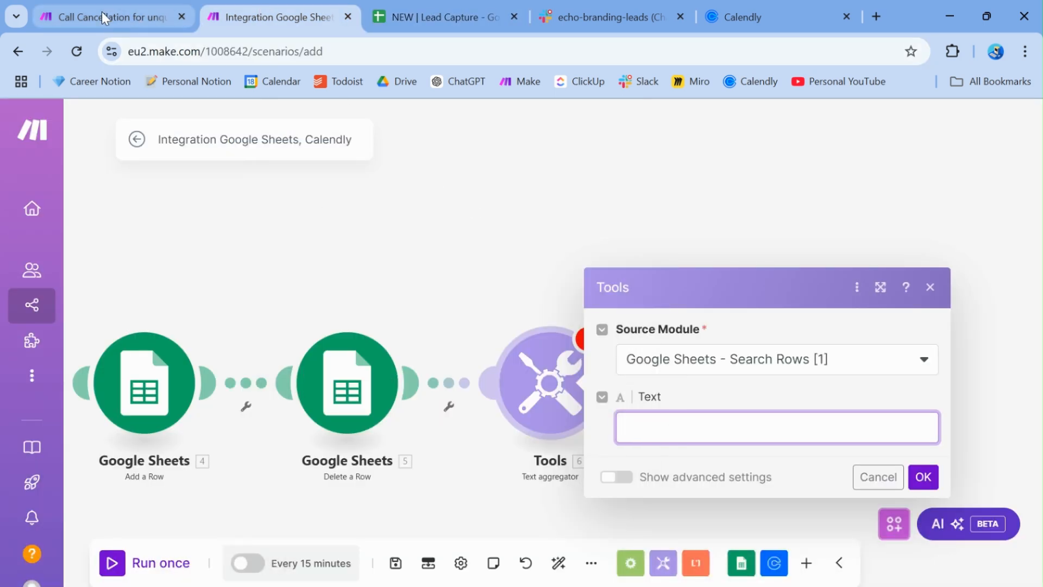
Copy the intro paragraph from the Call Cancellation scenario into the Integration scenario's aggregator Text
left_click(138, 17)
left_click_drag(632, 370, 473, 288)
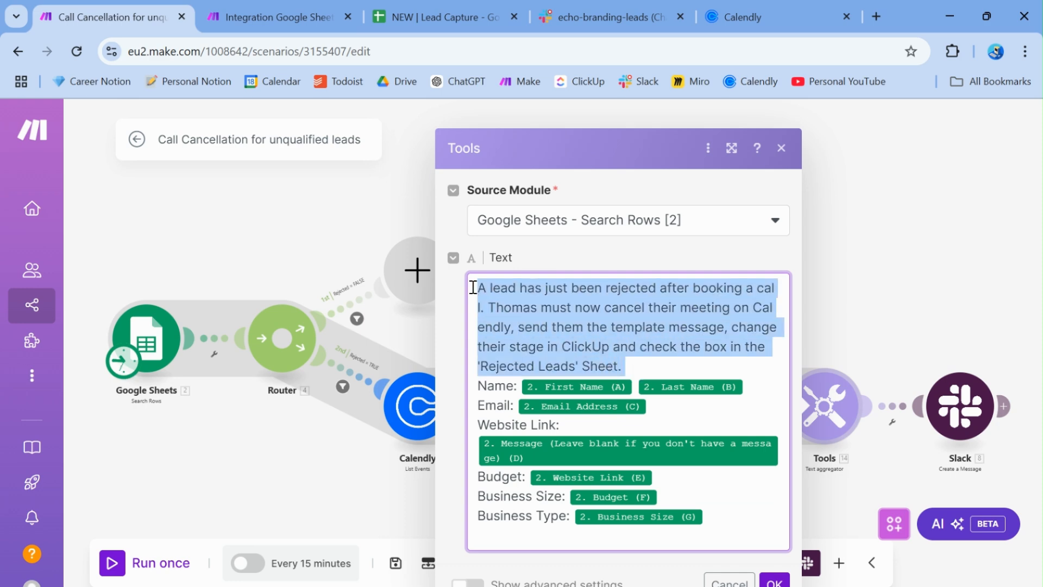
key("ctrl+c")
left_click(261, 18)
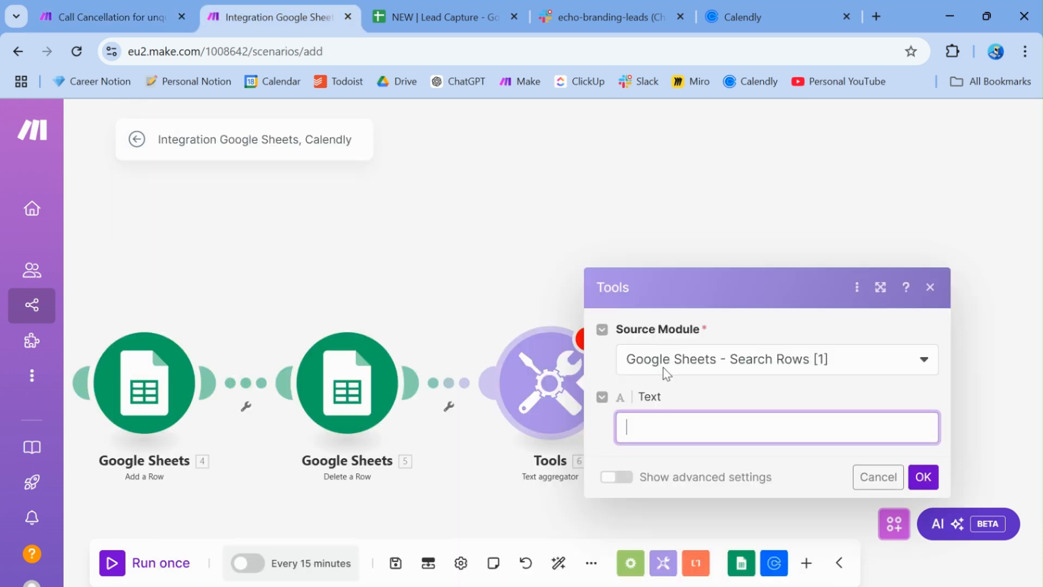
left_click(641, 426)
key("ctrl+v")
key("Return")
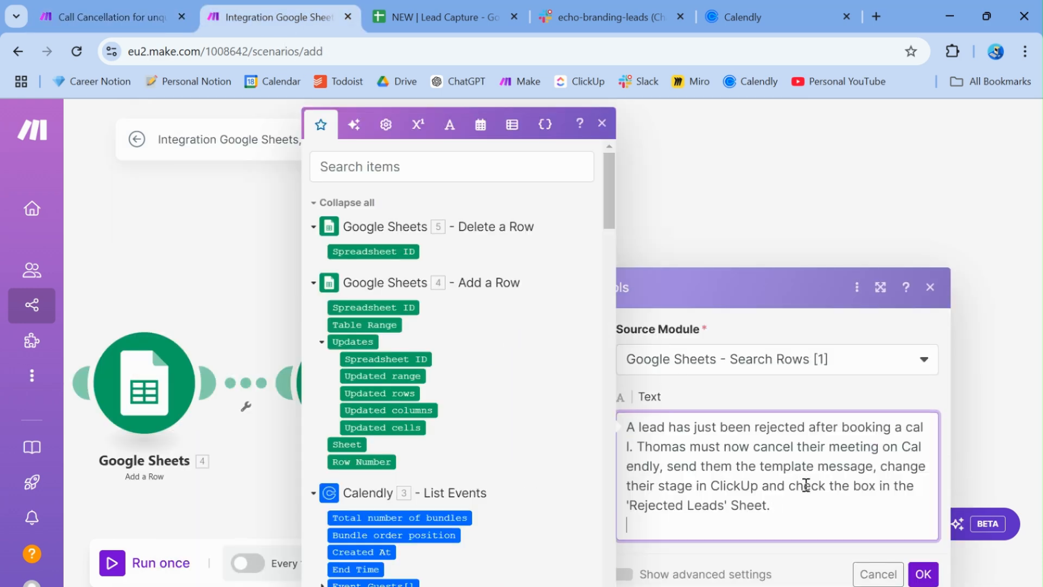
Add a Name line mapped to First Name (A) and Last Name (B), plus an Email line with Email Address (C)
type("Name:")
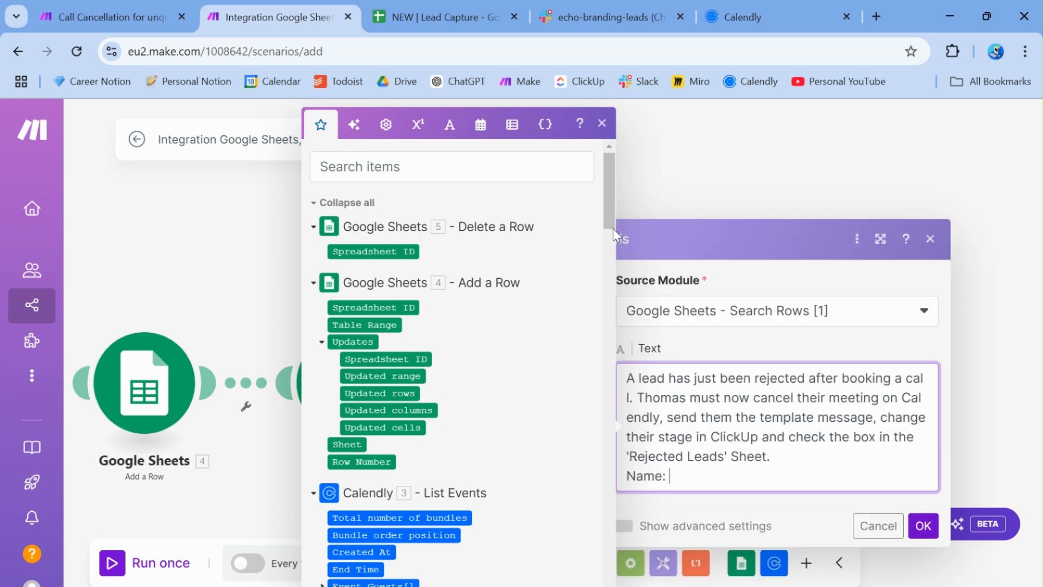
scroll(612, 230, "down", 6)
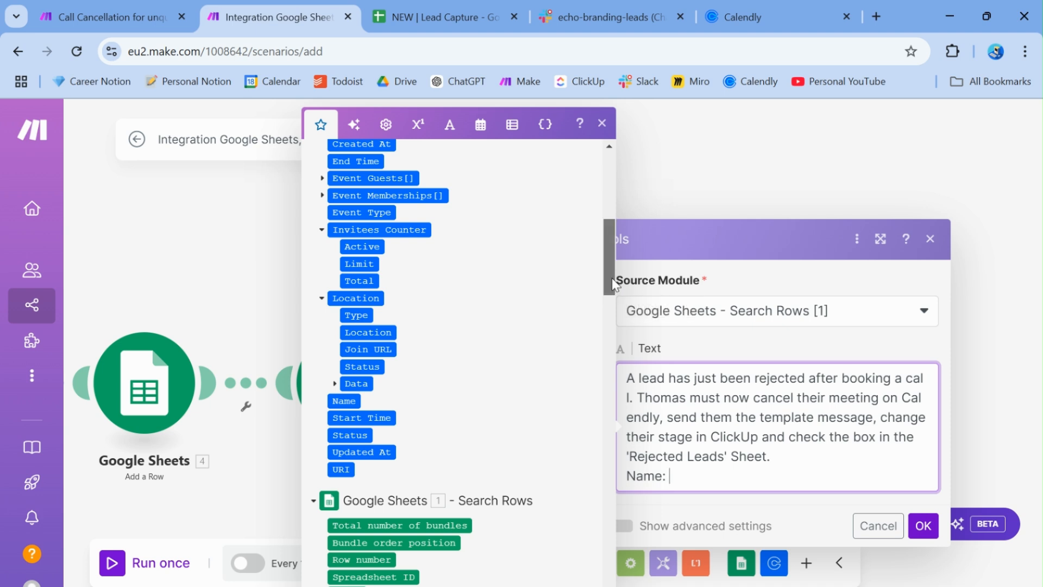
left_click_drag(612, 278, 617, 333)
left_click(402, 283)
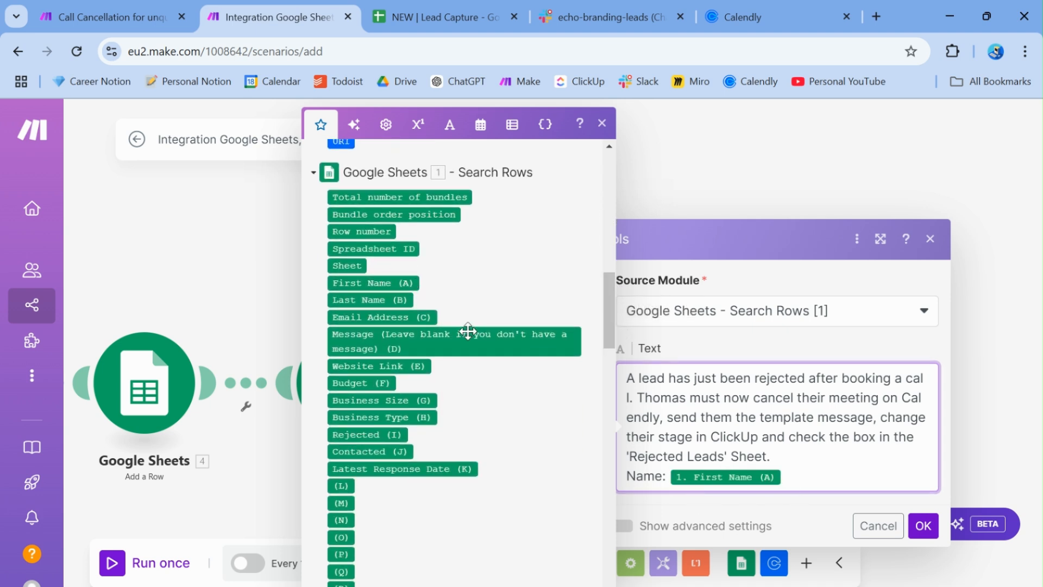
left_click(373, 300)
key("Return")
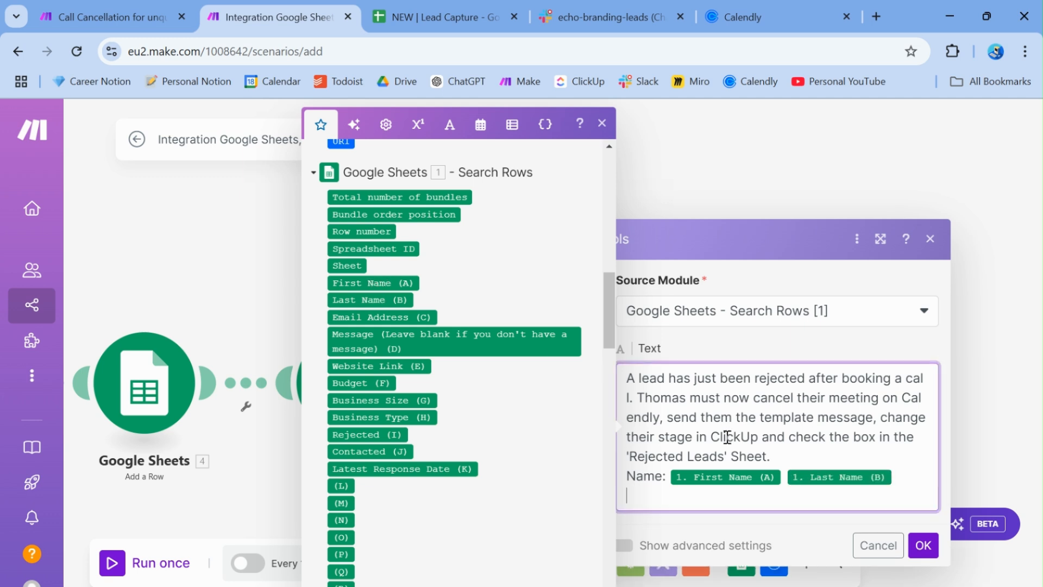
type("Email:")
left_click(363, 317)
Add Message and Website Link lines mapped to the lead's message and Website Link (E) fields
key("Return")
type("Message:")
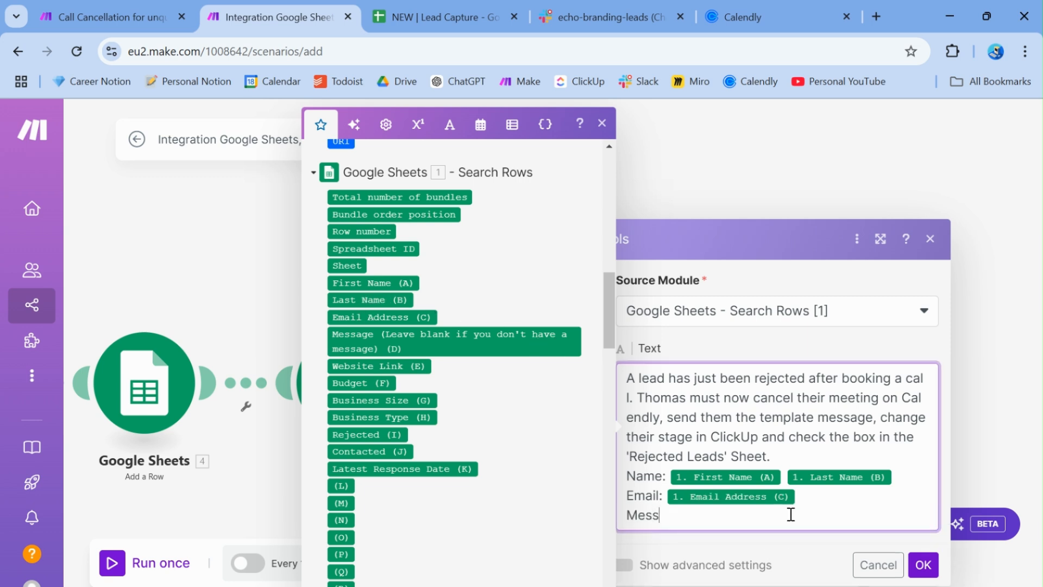
left_click(435, 334)
key("Return")
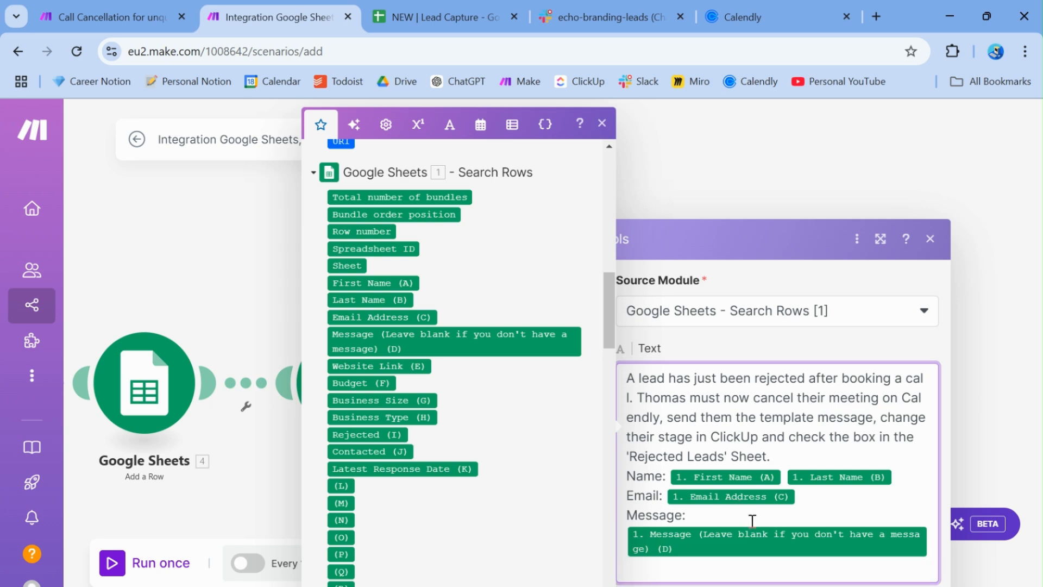
type("Website Linl:")
left_click(356, 366)
left_click(138, 8)
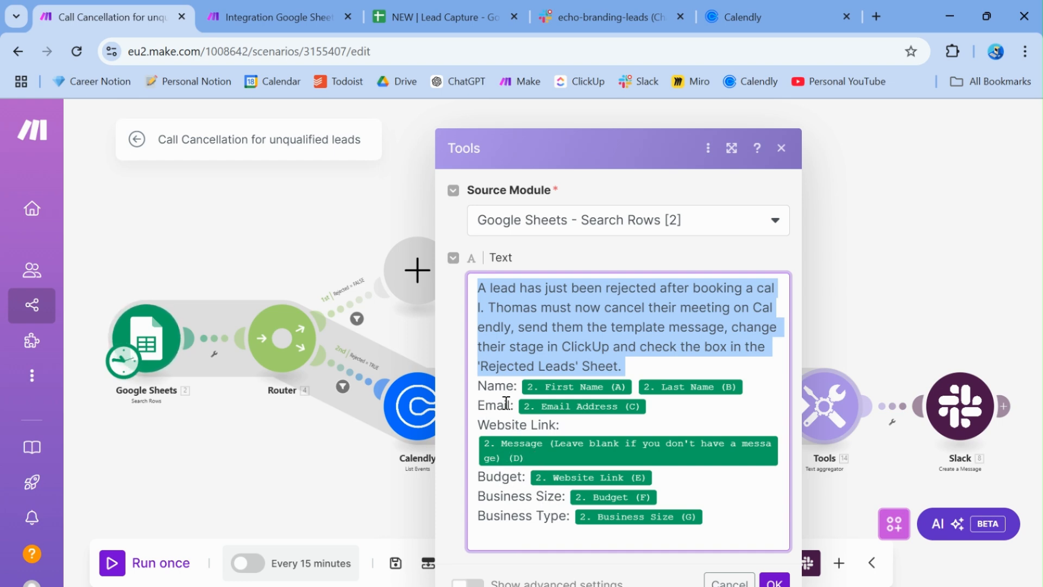
left_click(228, 7)
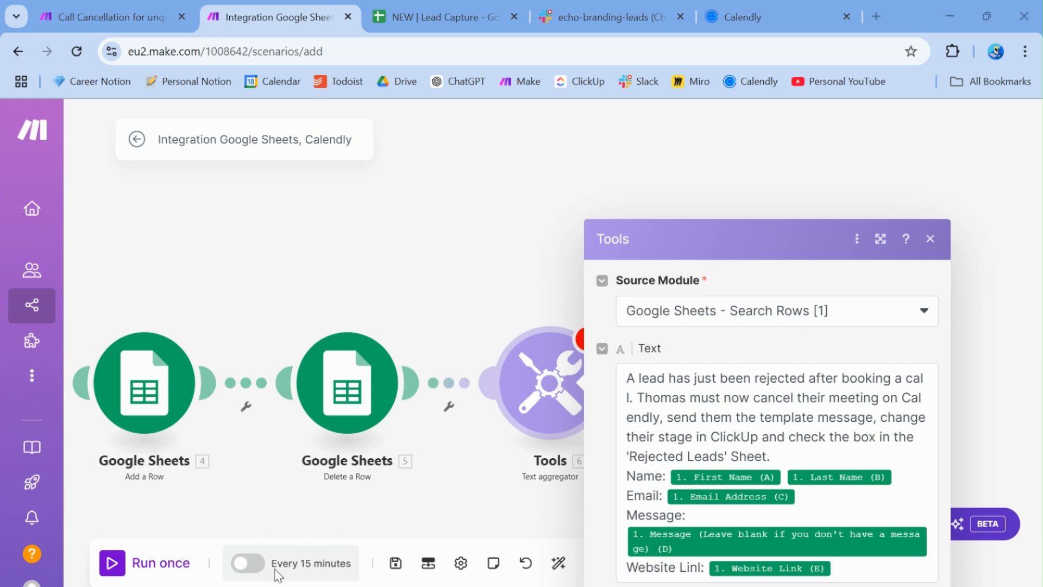
Finish the Website Link label with a colon and add Business Type and Business Size lines mapped to field H
left_click(705, 567)
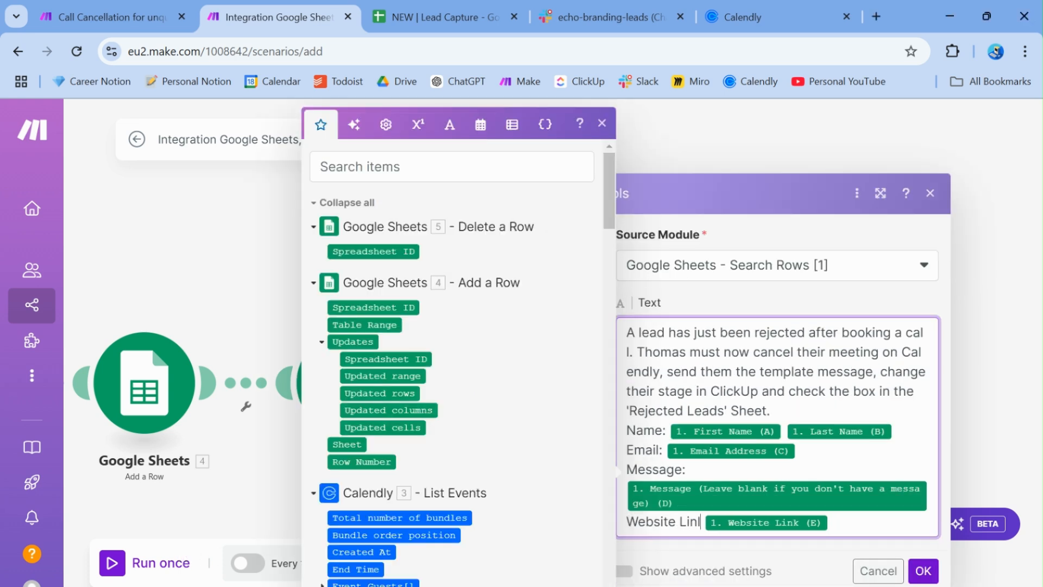
type(":")
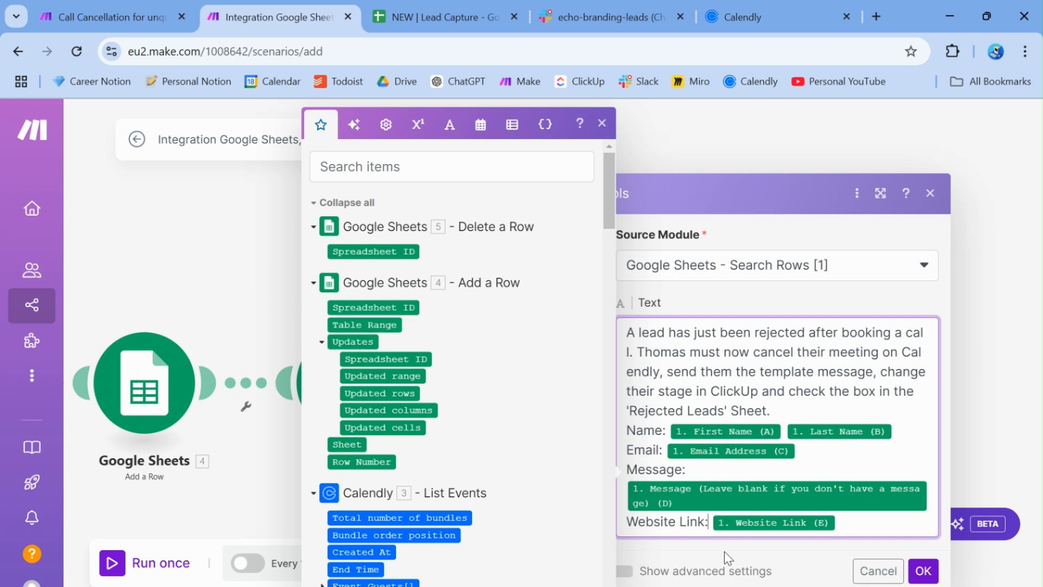
left_click(856, 524)
key("Return")
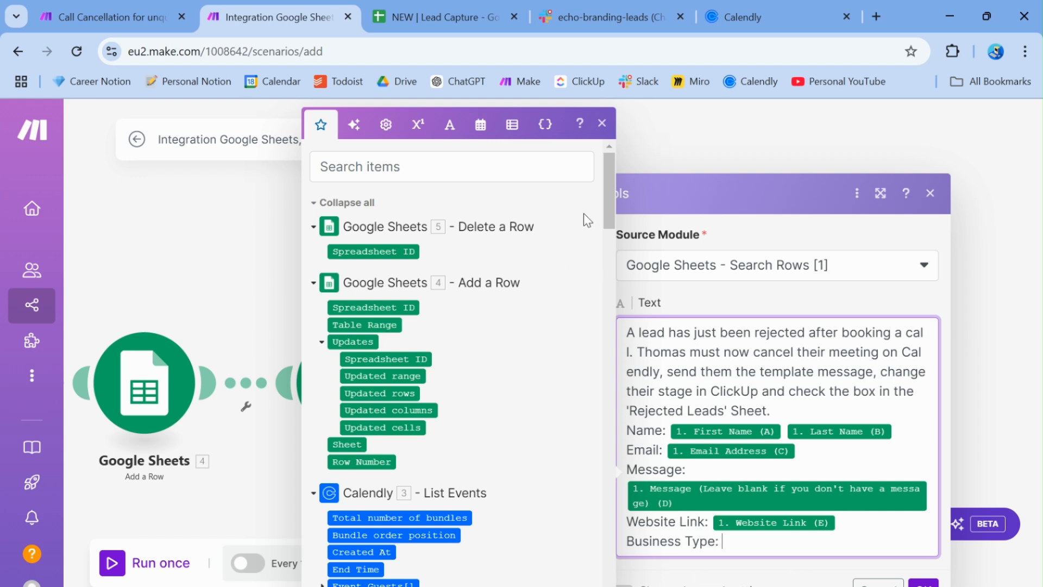
left_click_drag(607, 204, 606, 325)
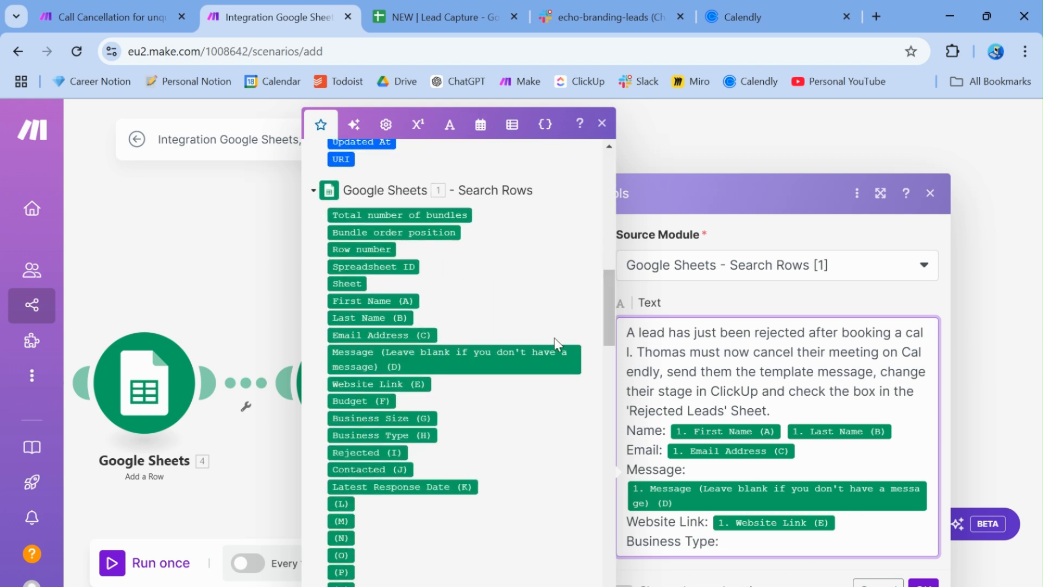
left_click(396, 434)
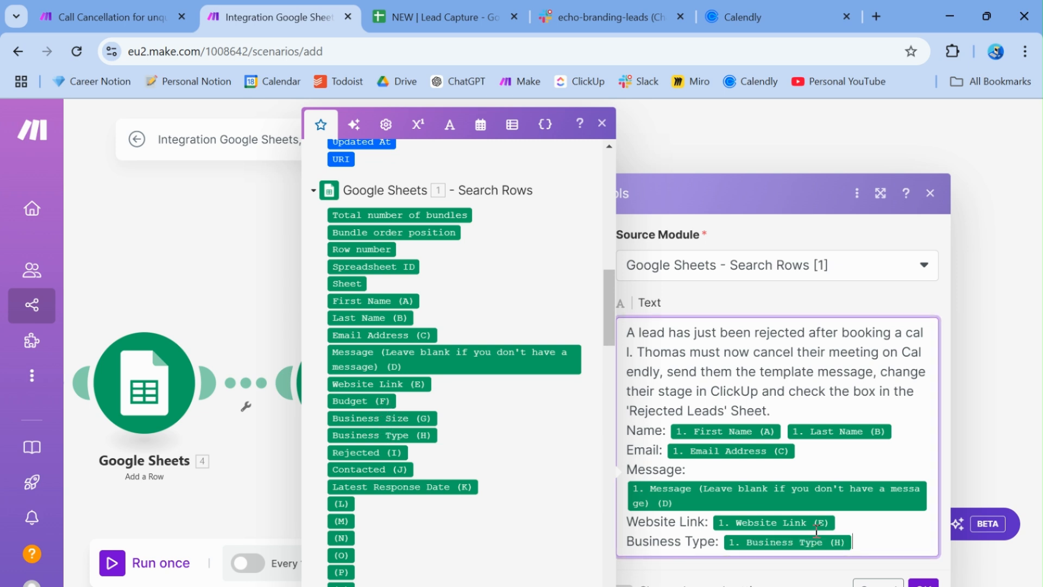
key("Return")
type("Busines")
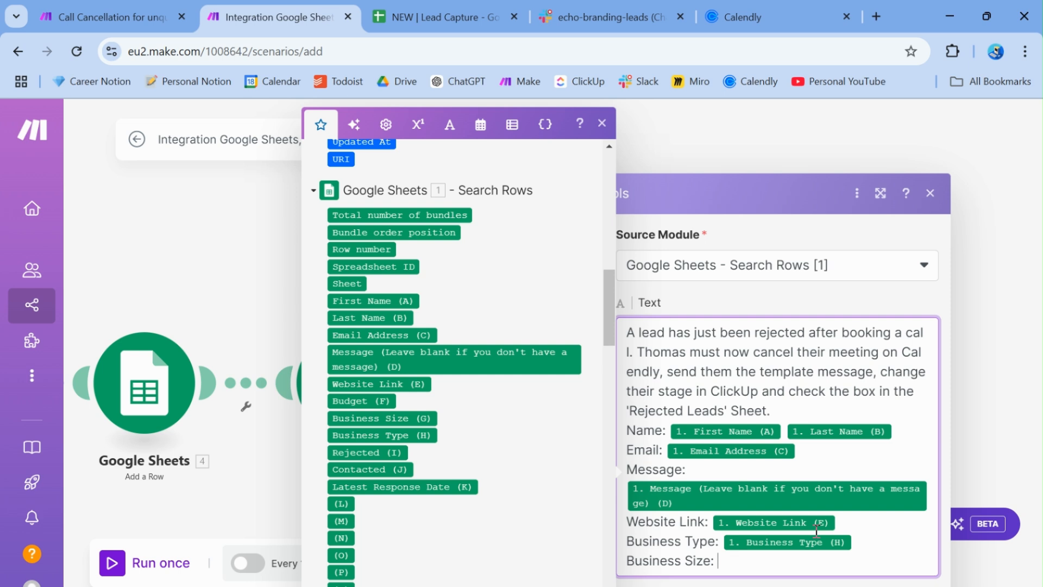
type("s Size:")
left_click(415, 434)
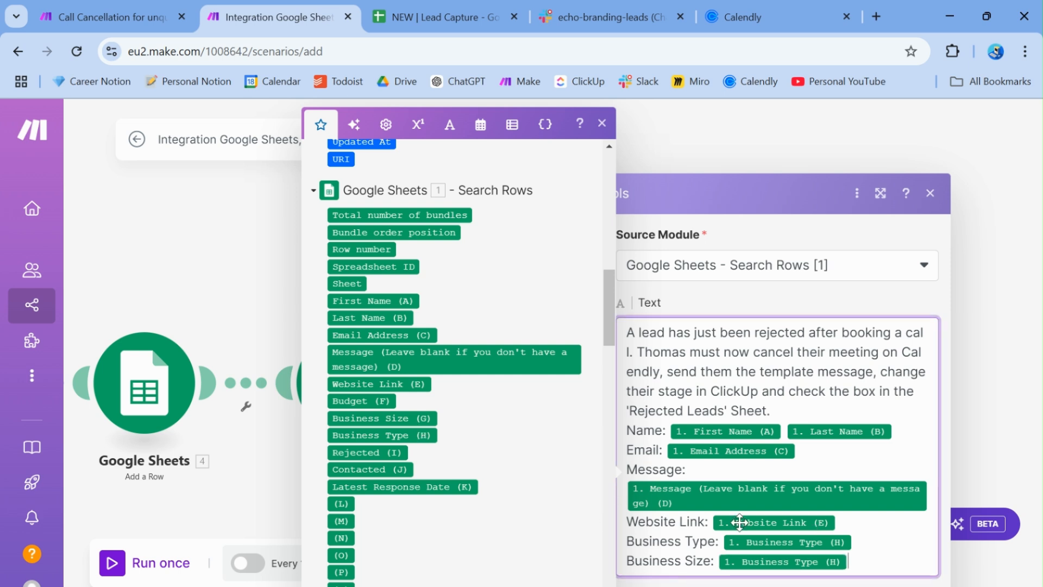
Add a Budget line mapped to Budget (F) and confirm the aggregator settings
scroll(928, 516, "down", 1)
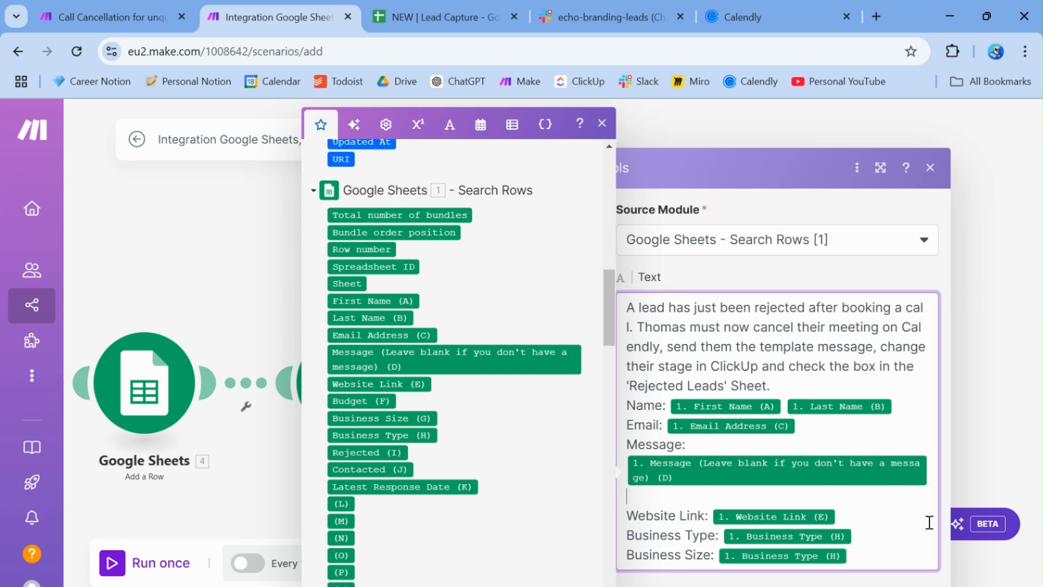
key("Return")
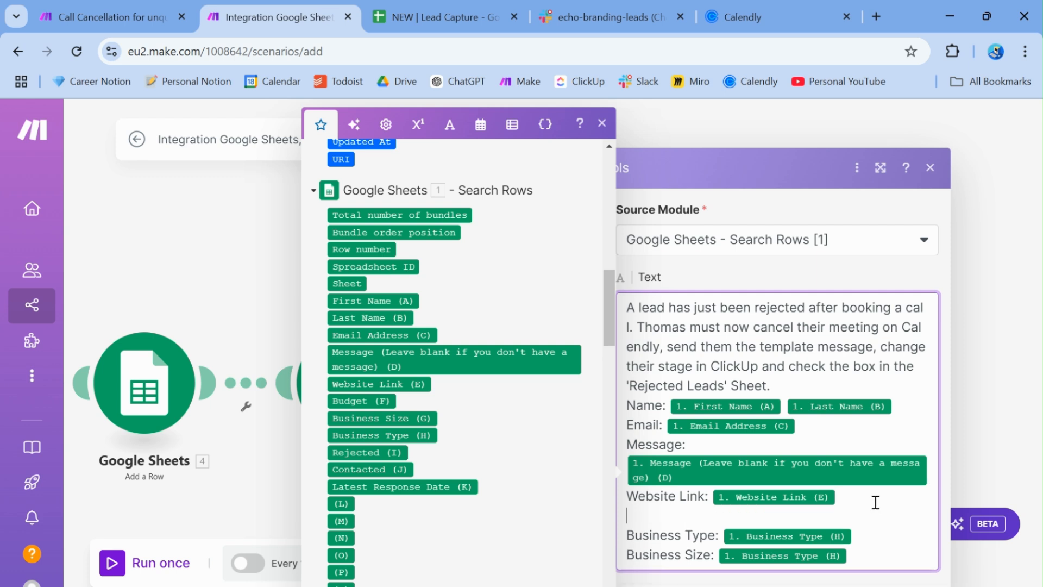
type("Budget:")
left_click(373, 401)
scroll(896, 542, "down", 1)
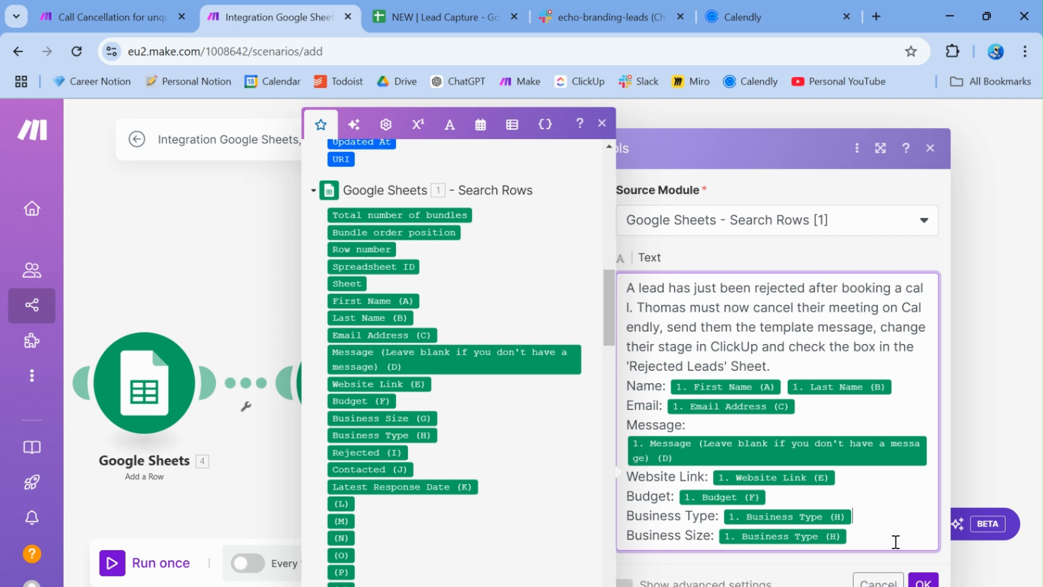
scroll(456, 359, "down", 1)
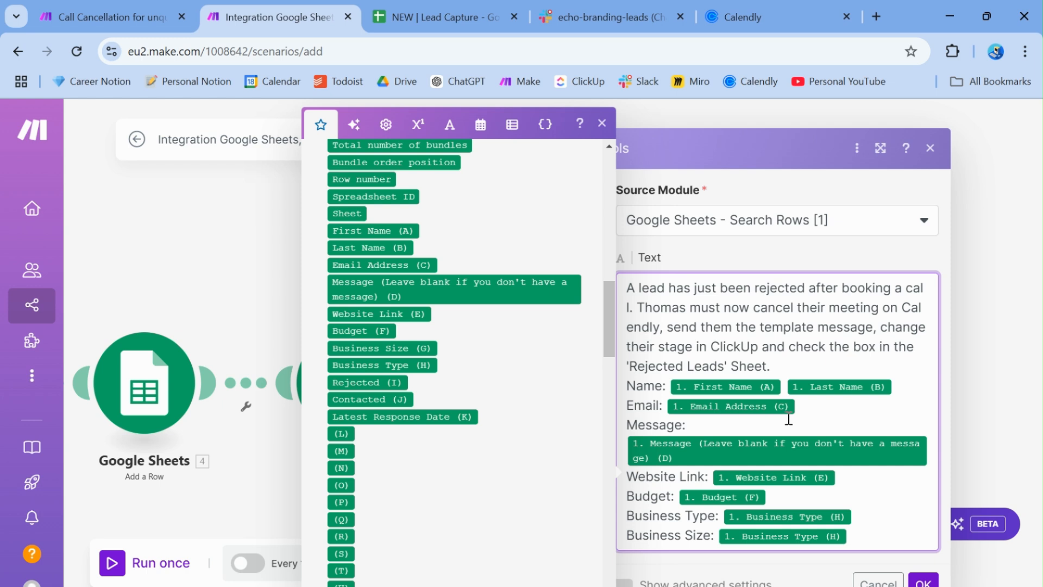
left_click(925, 579)
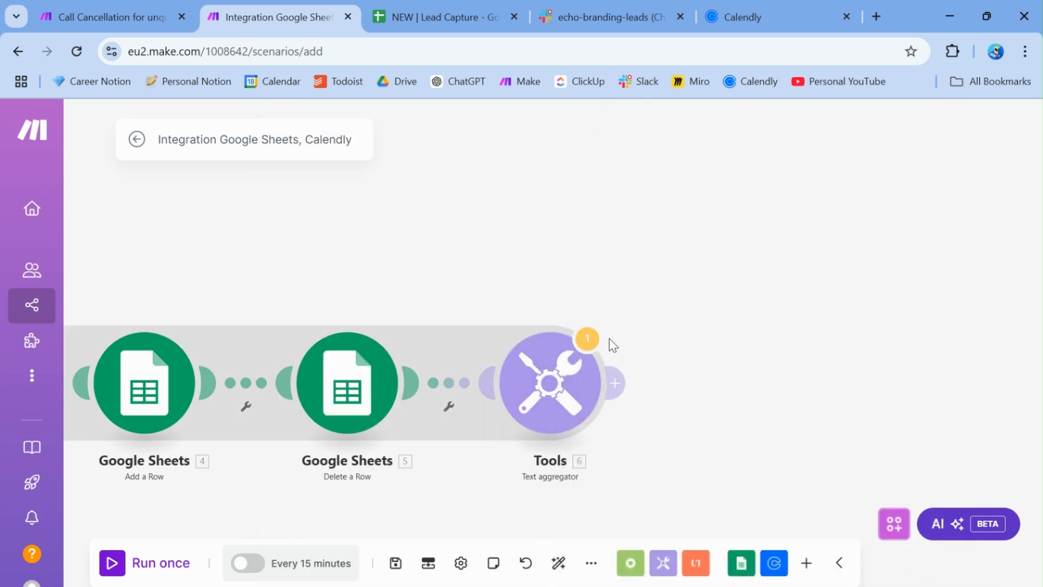
Review and dismiss the transformer-last warning, then start adding a module after the text aggregator
left_click(590, 347)
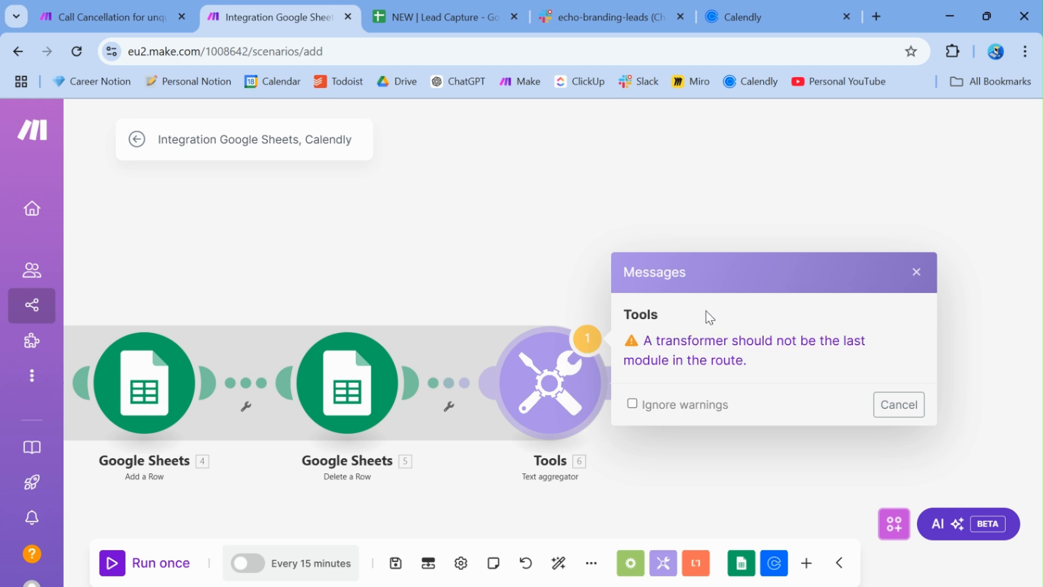
left_click(916, 272)
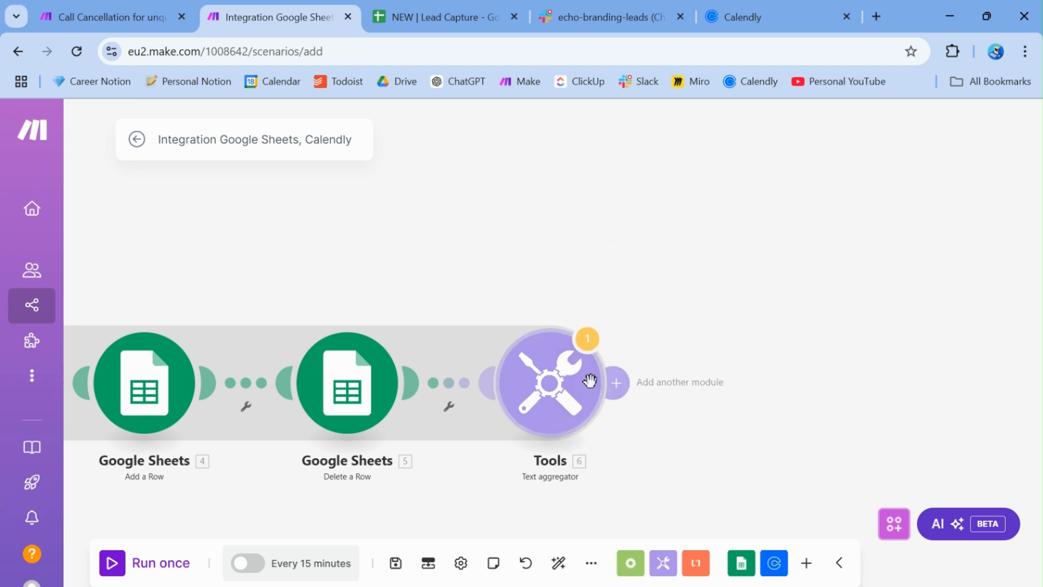
left_click(618, 391)
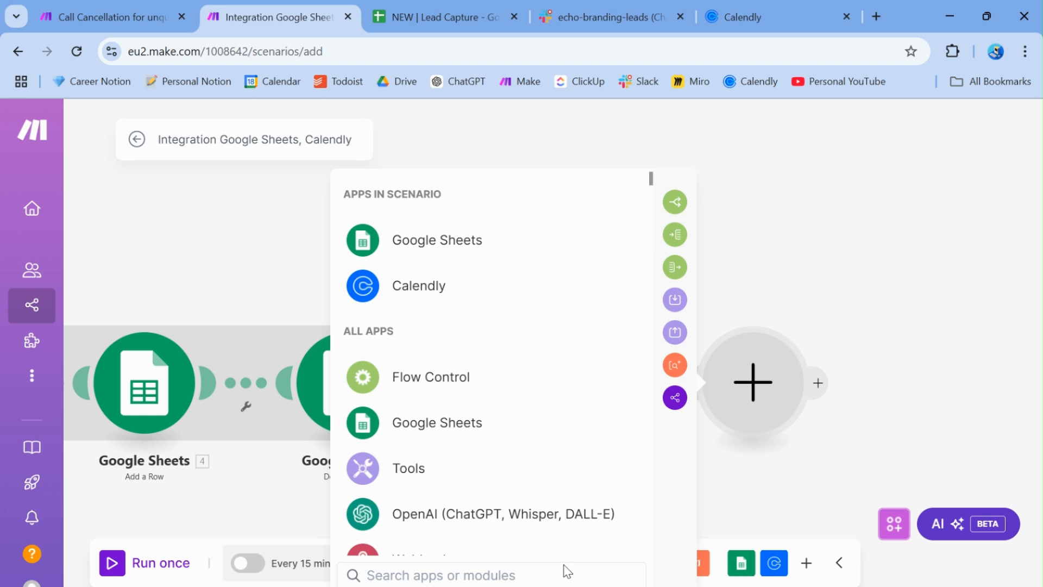
Add Slack's Create a Message module after the text aggregator
type("Slack")
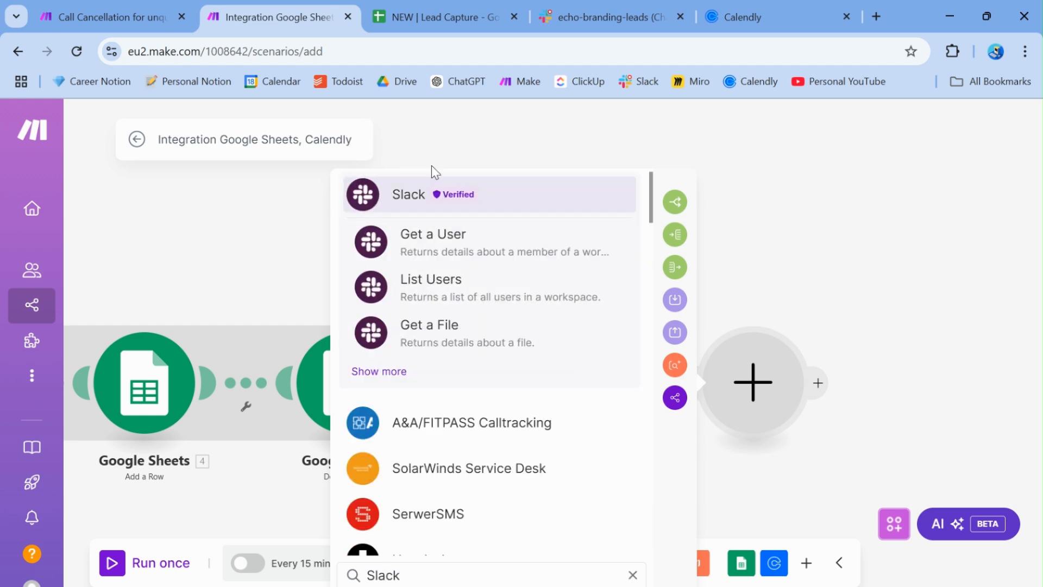
left_click(431, 196)
scroll(431, 217, "down", 7)
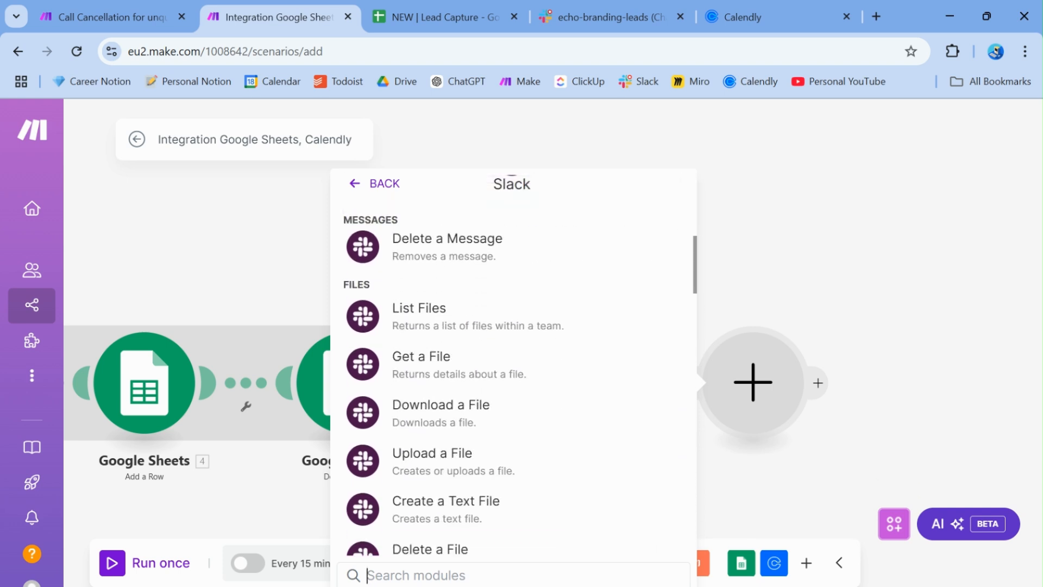
scroll(513, 364, "down", 7)
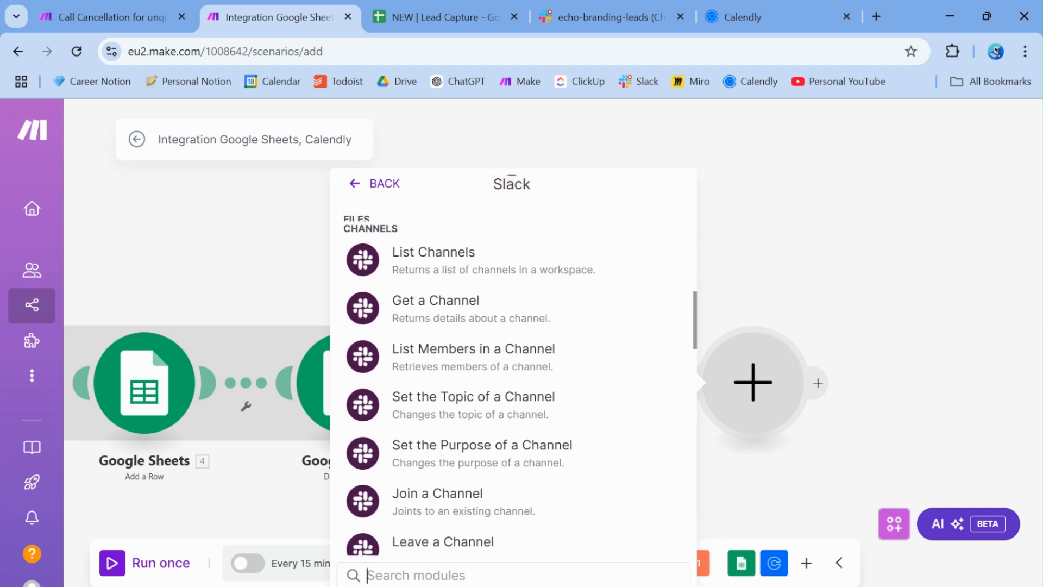
scroll(514, 364, "down", 2)
scroll(513, 364, "up", 8)
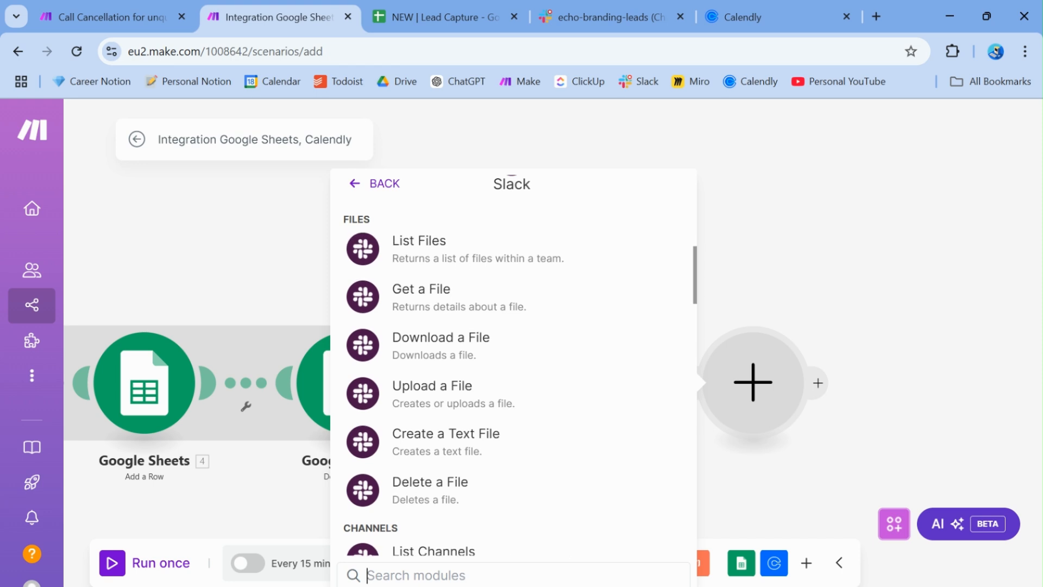
type("create")
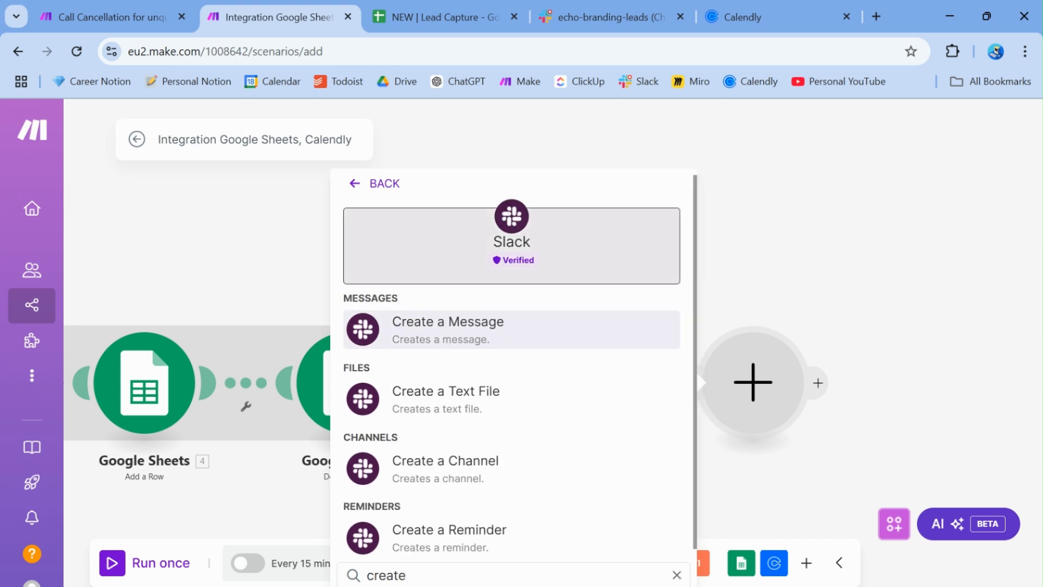
left_click(478, 336)
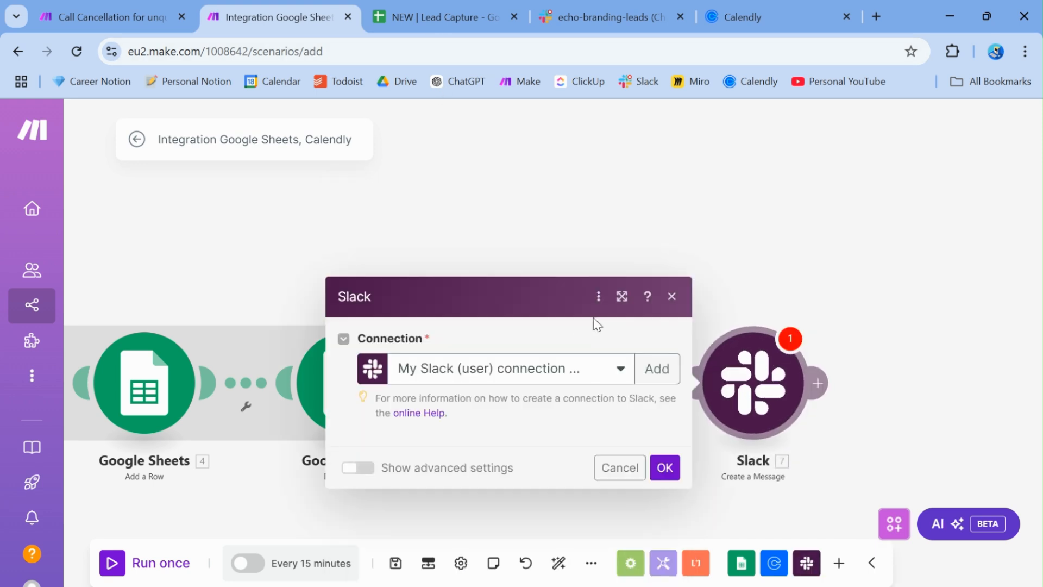
left_click(670, 127)
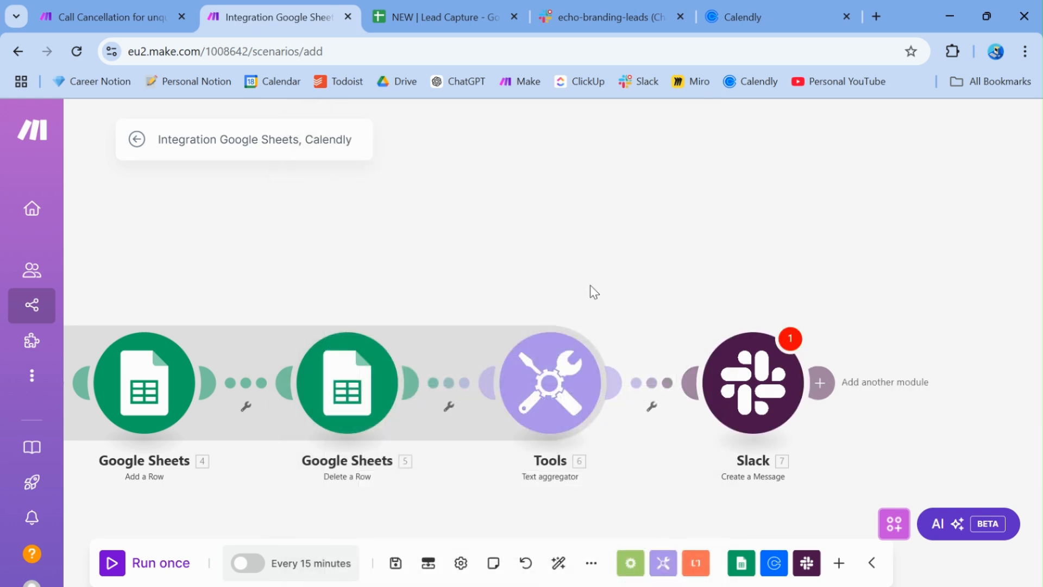
Bring the Slack module into view and open its settings
scroll(591, 285, "down", 4)
mouse_move(591, 286)
left_mouse_down()
mouse_move(806, 293)
mouse_move(583, 299)
left_mouse_up()
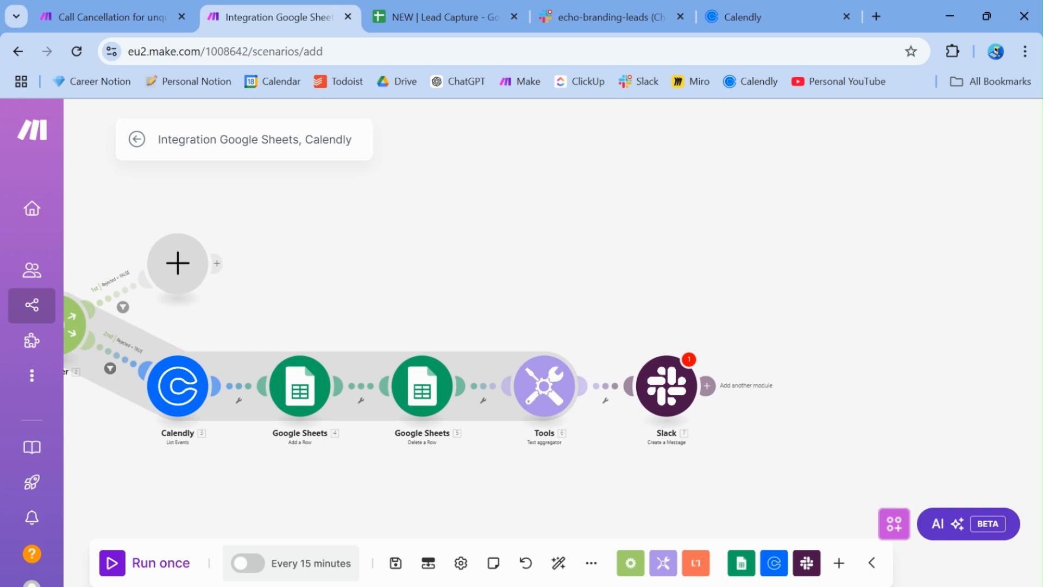
scroll(580, 381, "up", 3)
left_click_drag(581, 381, 642, 183)
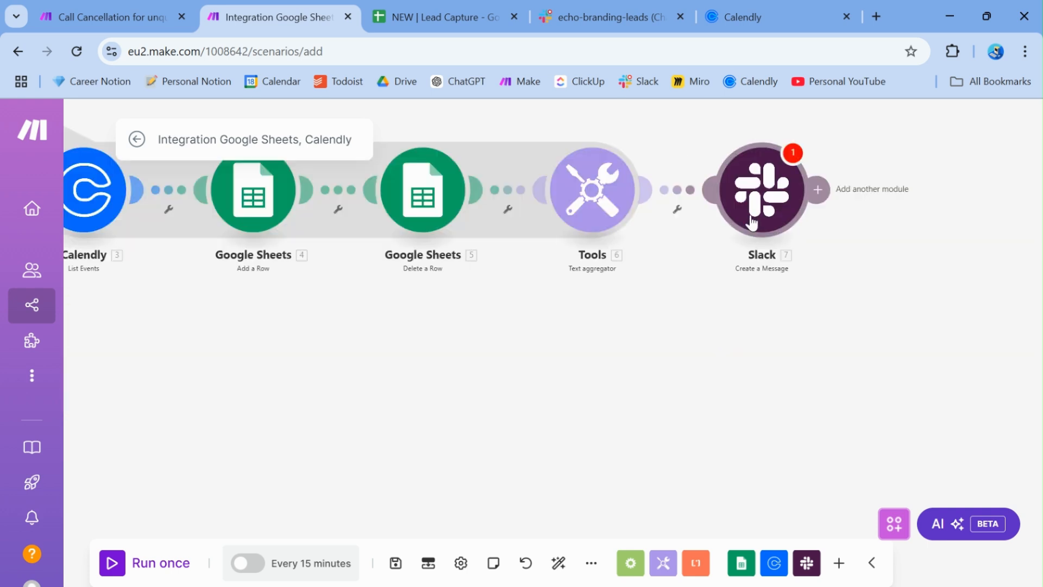
left_click(763, 191)
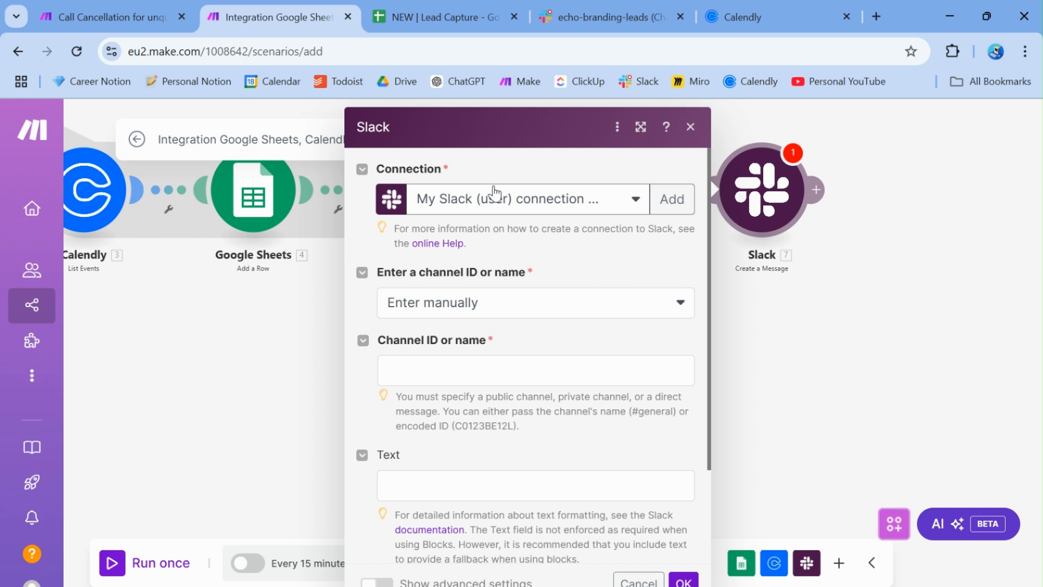
Set the Slack module to post to the private channel echo-branding-leads, selected from the list
left_click(472, 303)
left_click(459, 358)
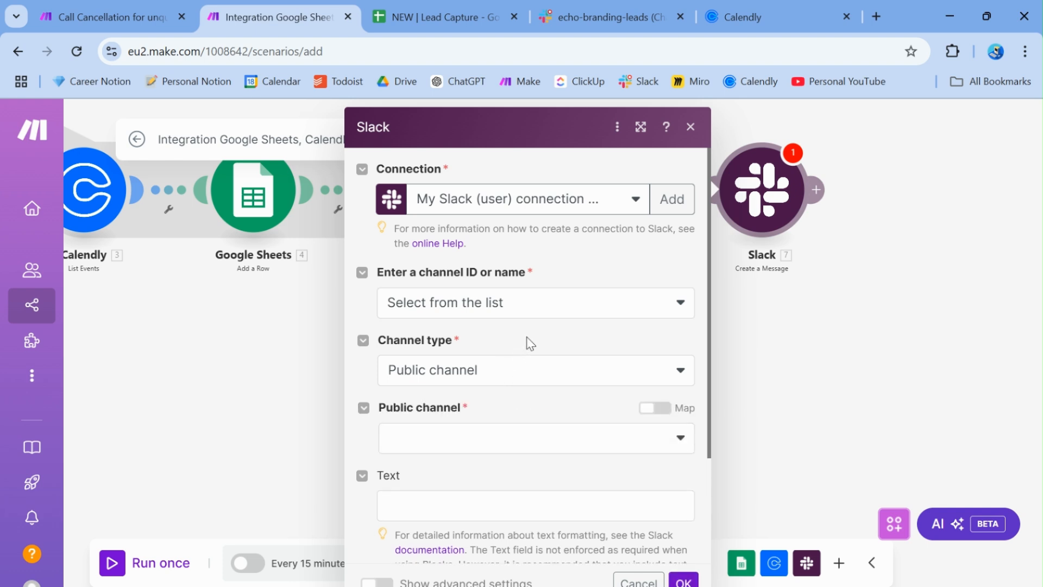
left_click(521, 362)
left_click(455, 428)
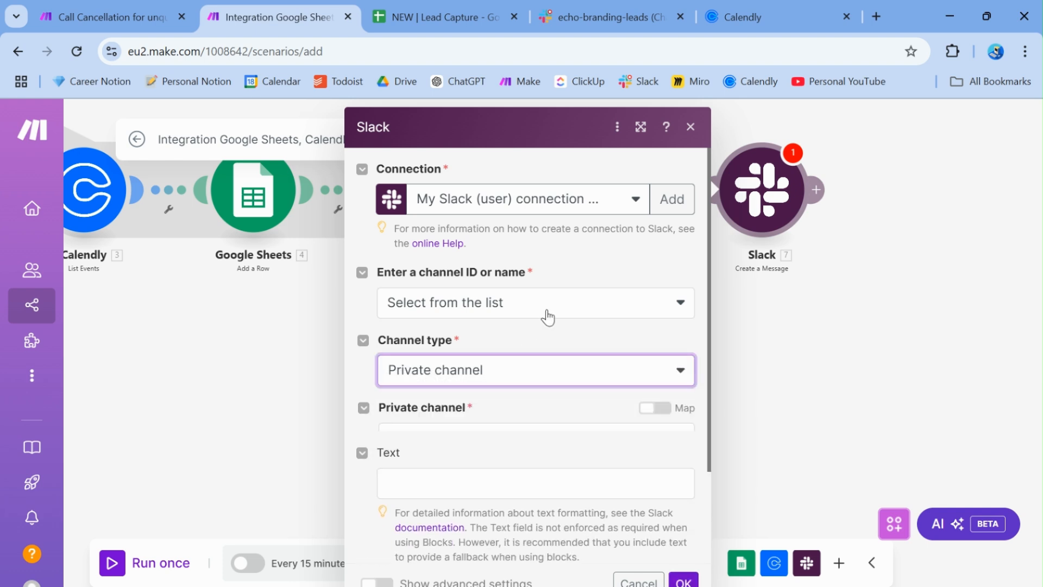
scroll(528, 353, "down", 3)
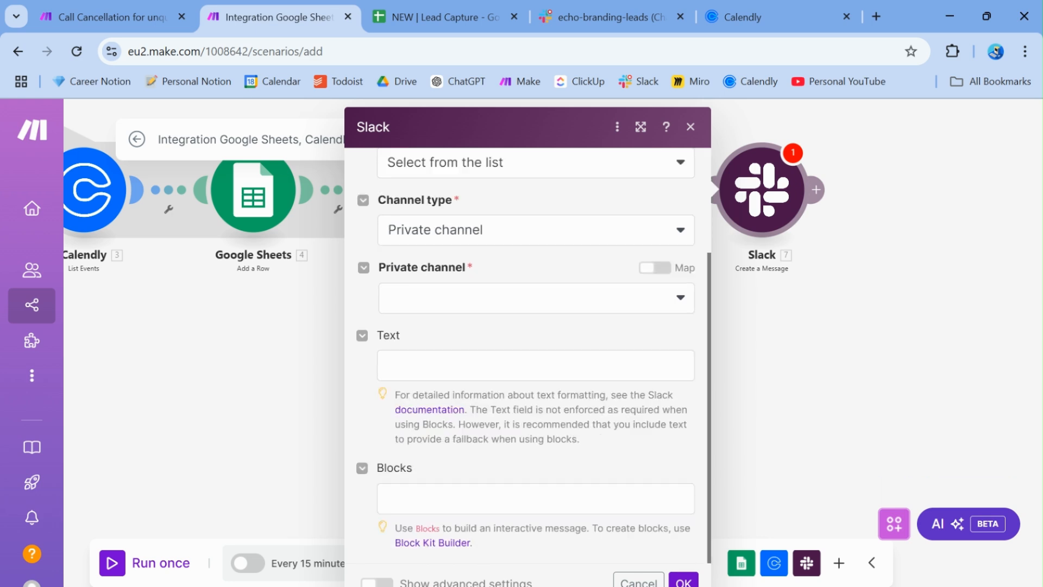
left_click(468, 302)
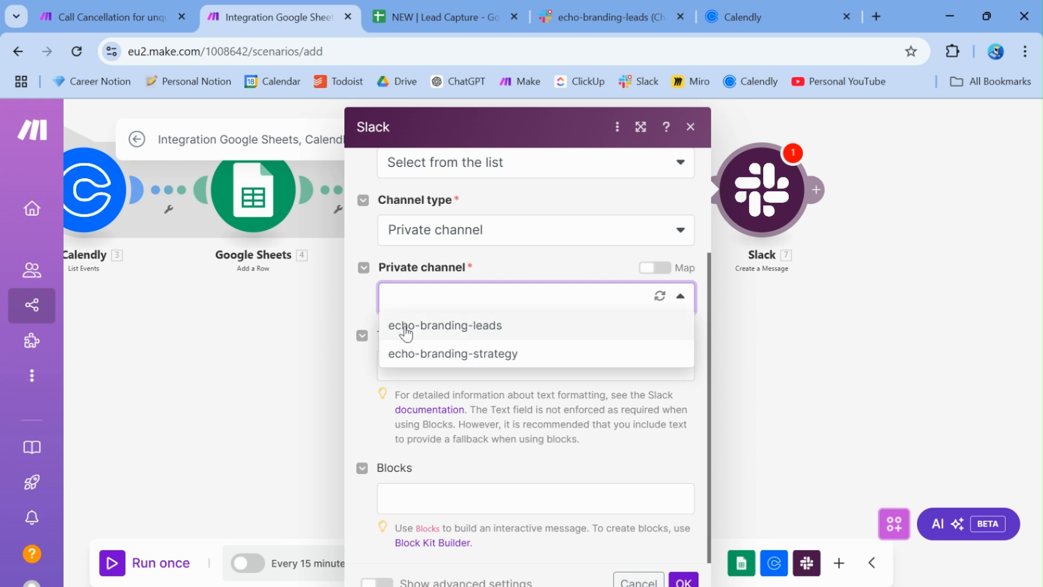
left_click(424, 326)
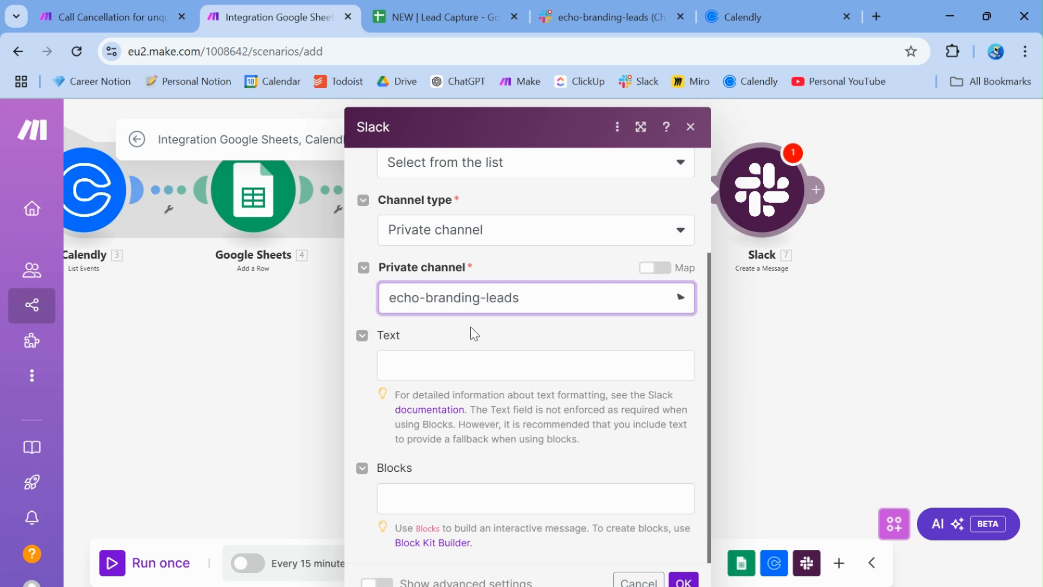
Map the aggregator's text into the message Text and save the Slack module
left_click(439, 362)
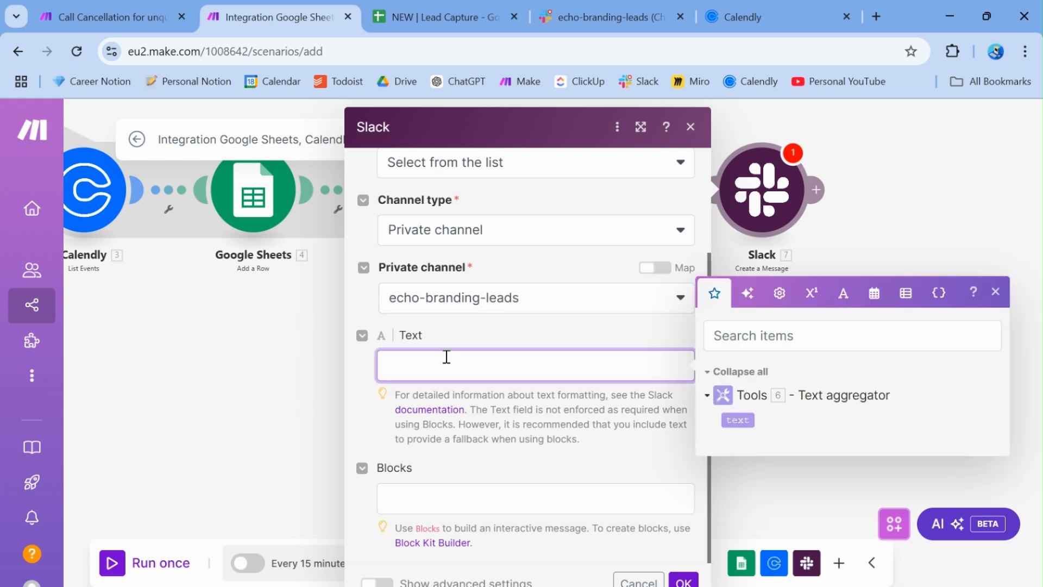
left_click(742, 420)
left_click(496, 327)
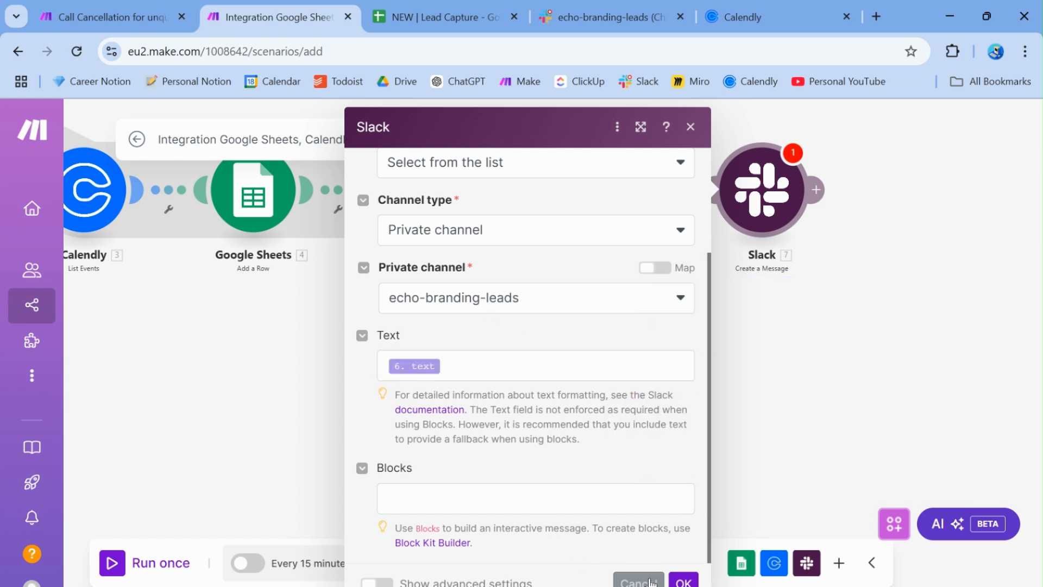
left_click(683, 580)
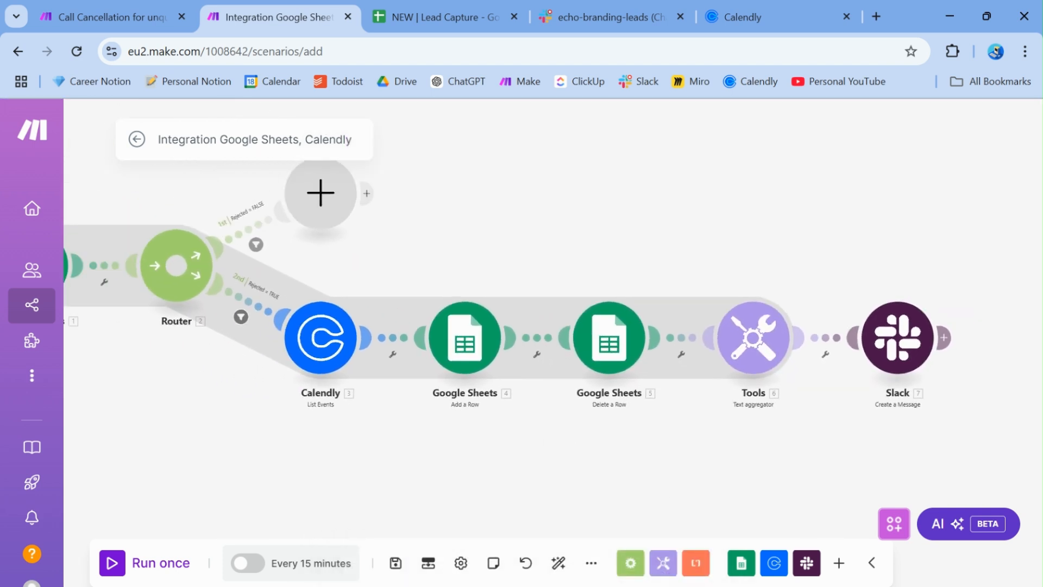
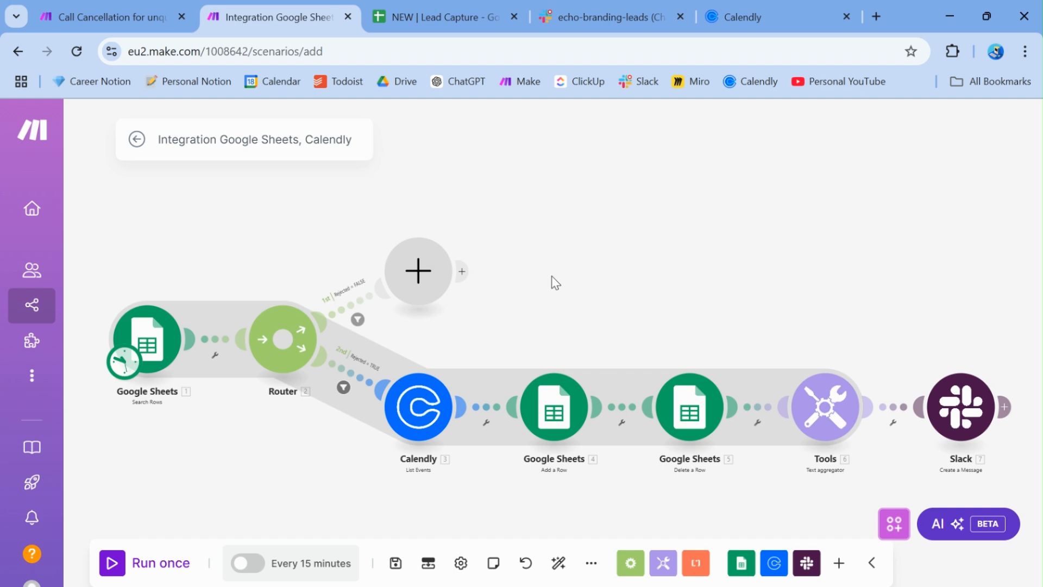
Look over the Branding Agency Discovery event type in Calendly, then return to the NEW | Lead Capture spreadsheet
left_click(749, 8)
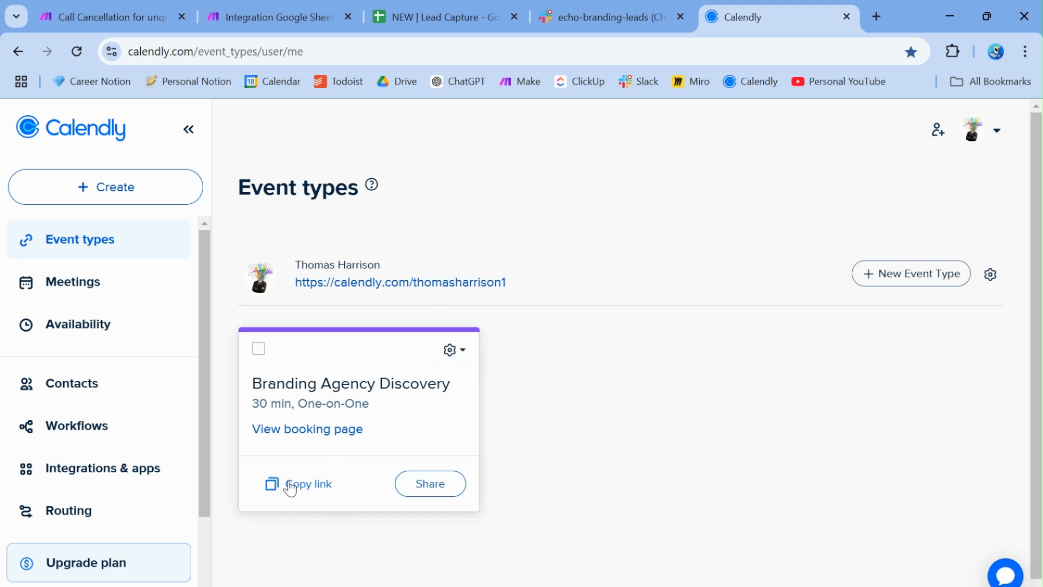
left_click(452, 15)
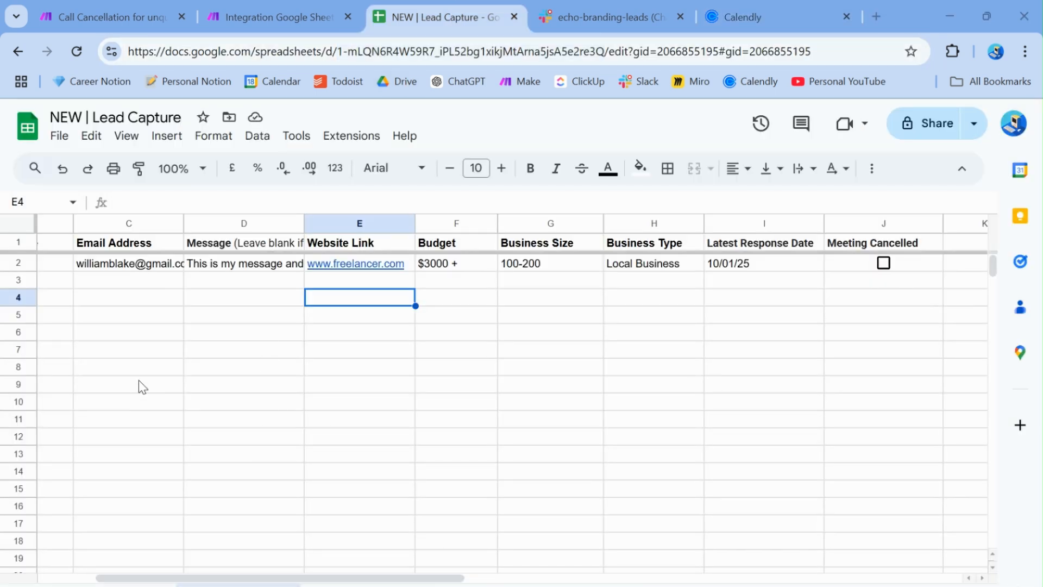
On the first sheet, enter the new lead's first name, last name and email in row 3
left_click(125, 584)
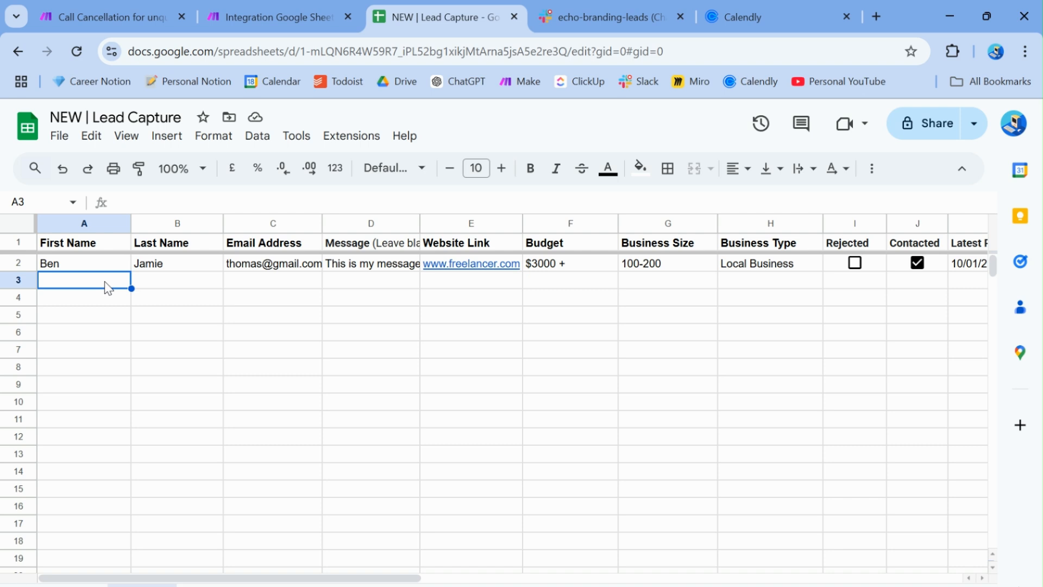
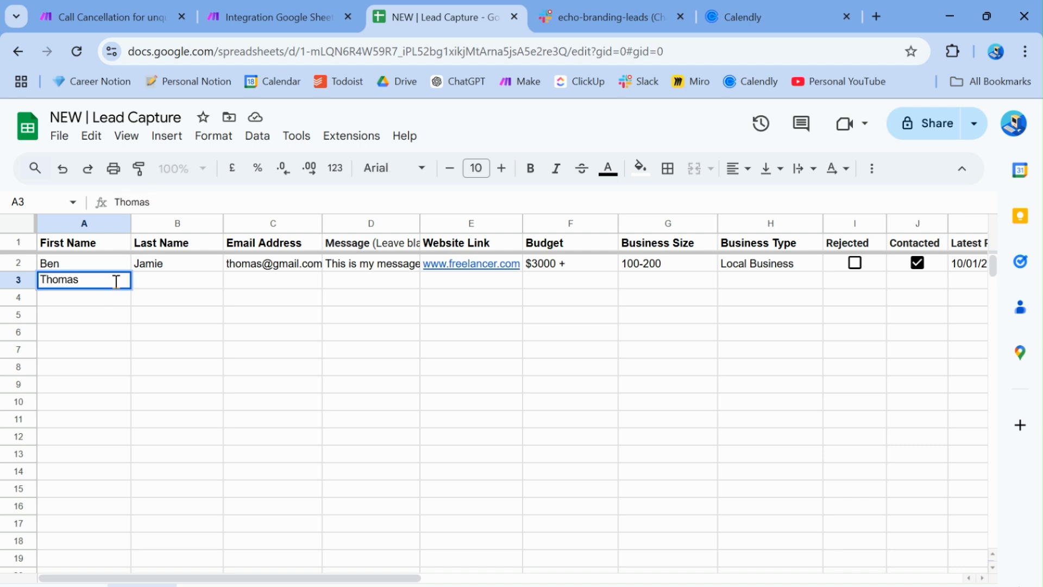
left_click(149, 280)
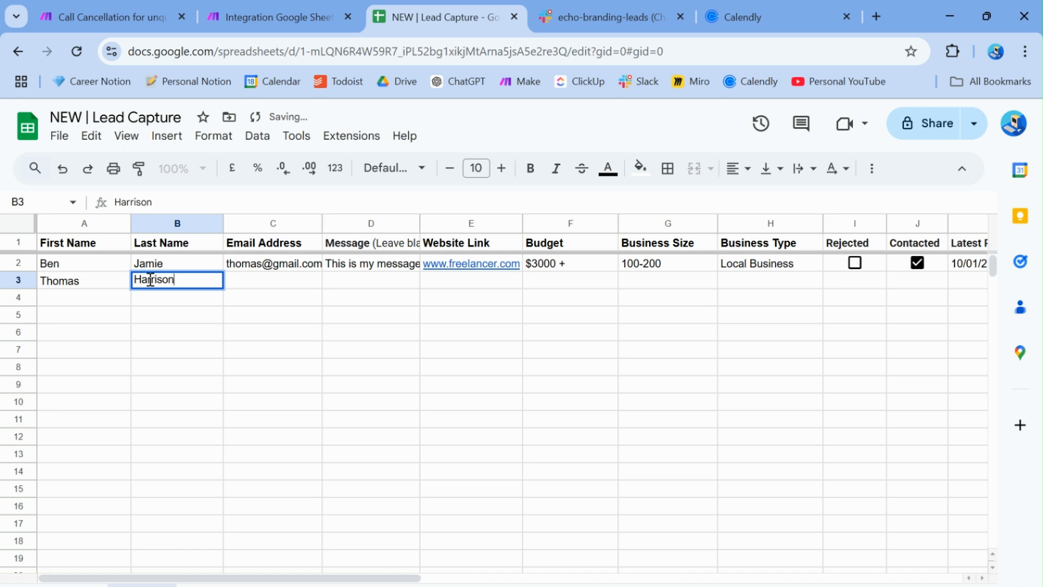
left_click(272, 292)
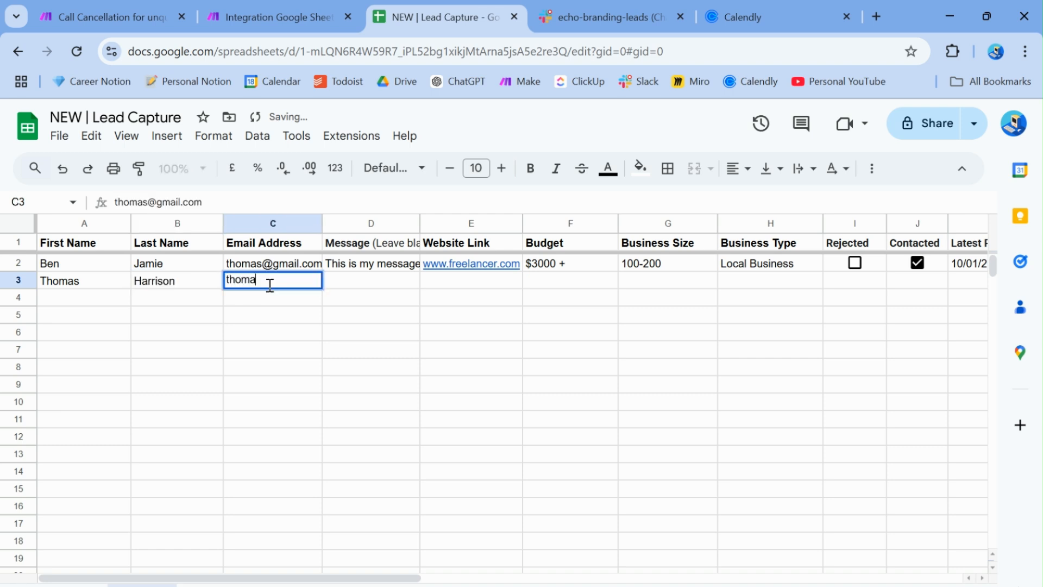
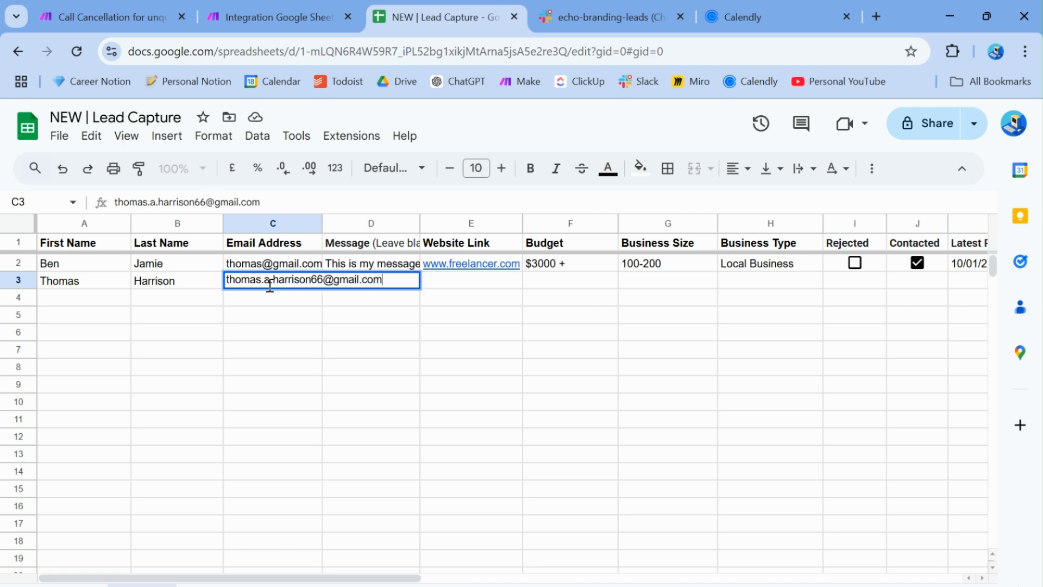
key("Return")
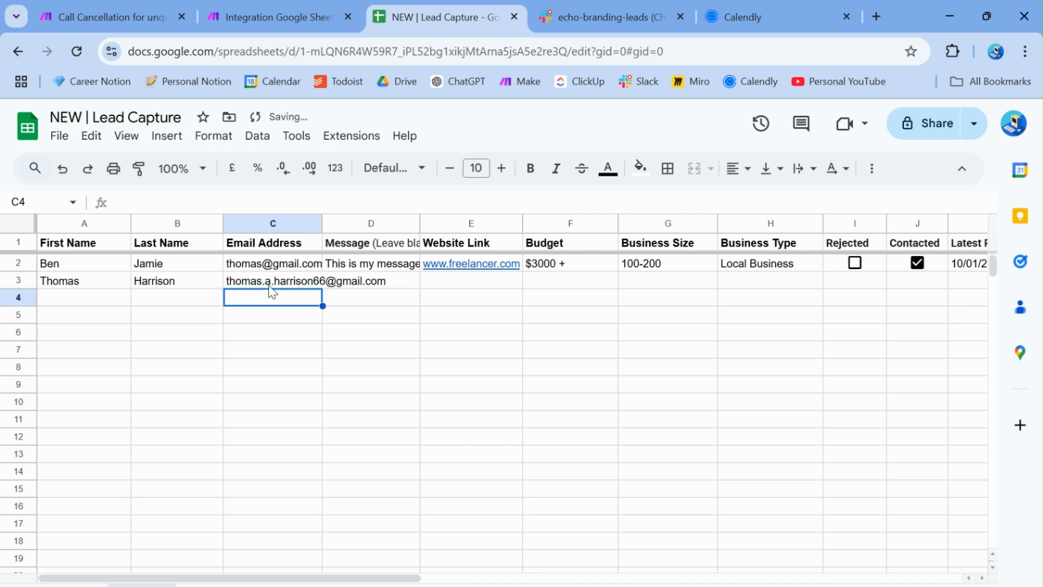
left_click(359, 287)
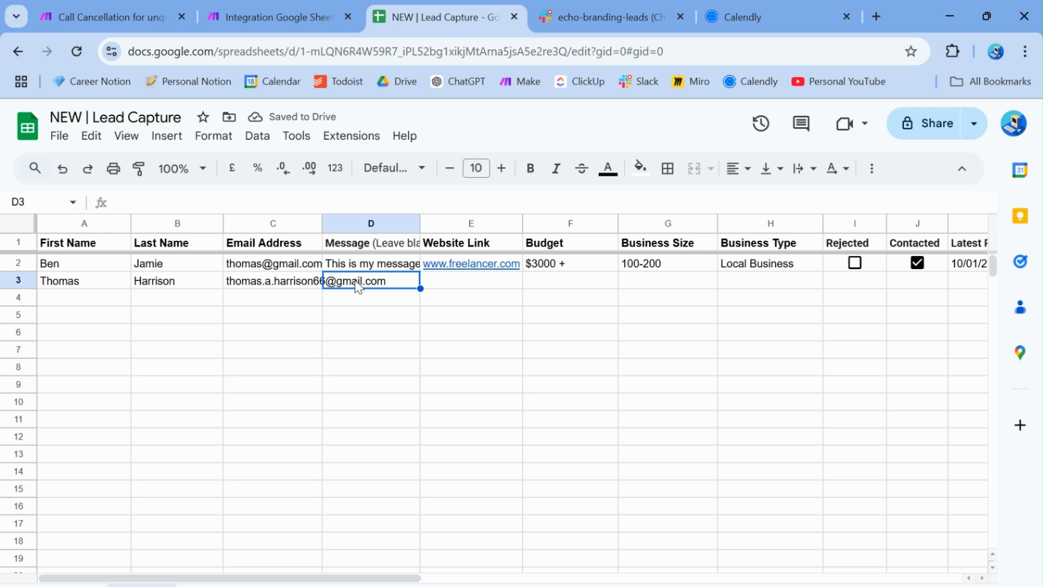
type("This is my message")
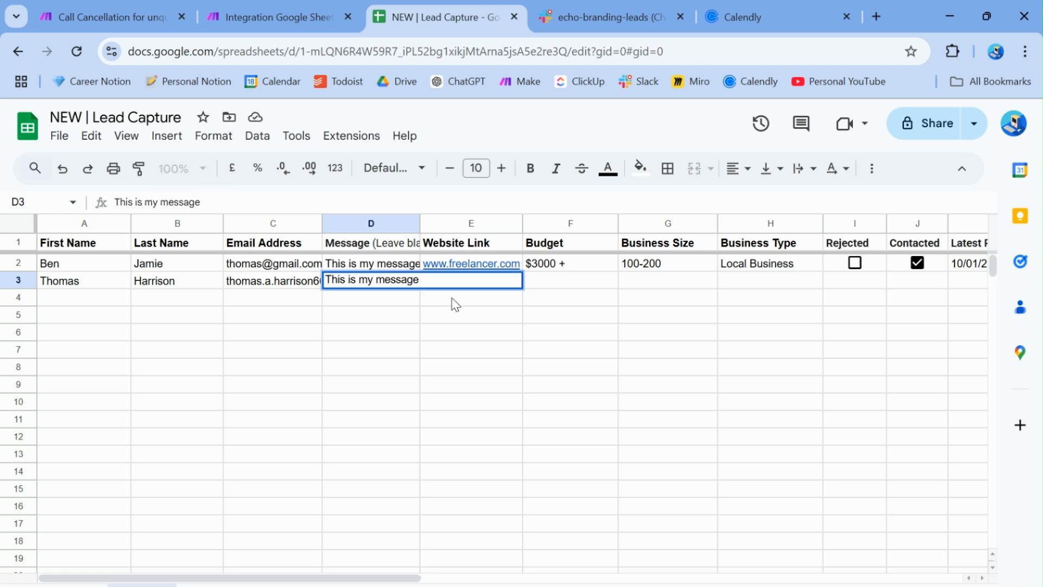
left_click(482, 324)
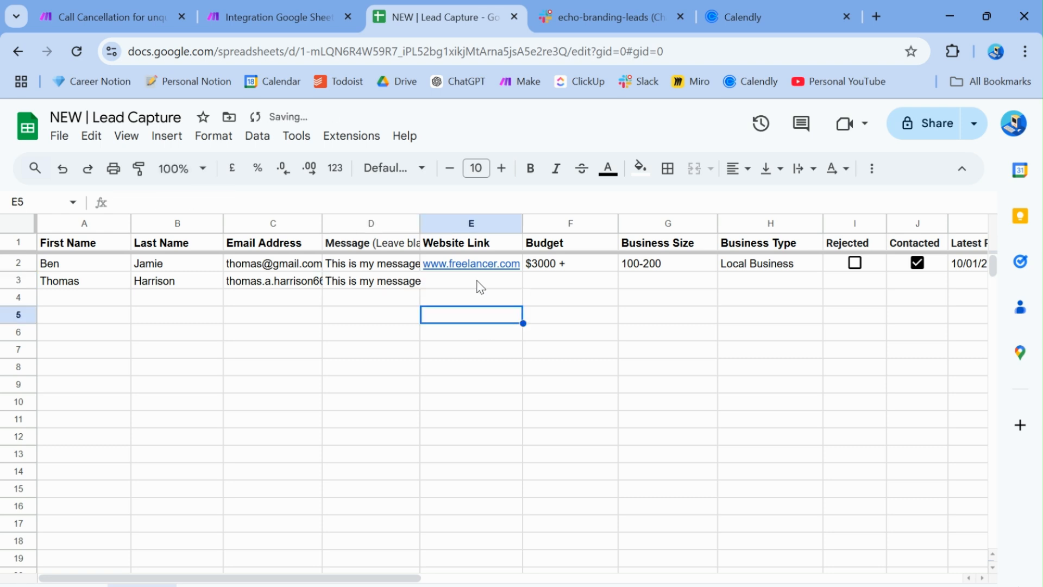
left_click(466, 287)
type("vid")
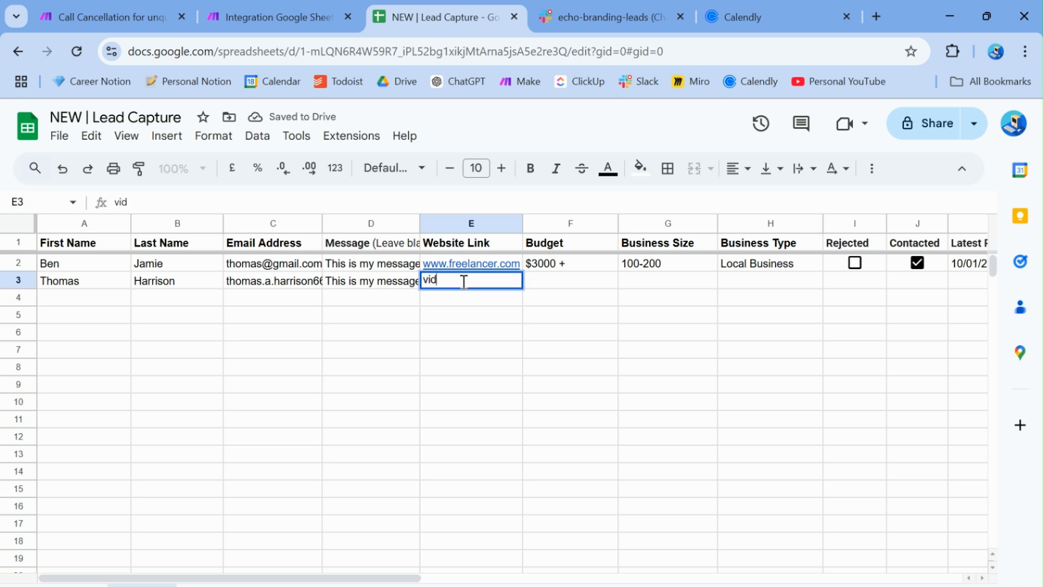
type("eoediting.com")
key("Return")
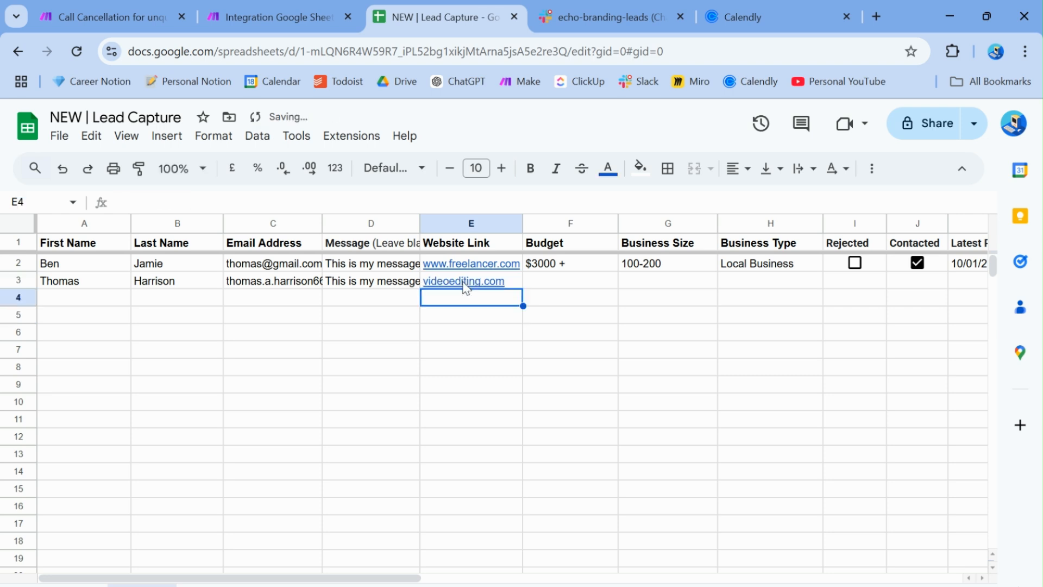
left_click(452, 285)
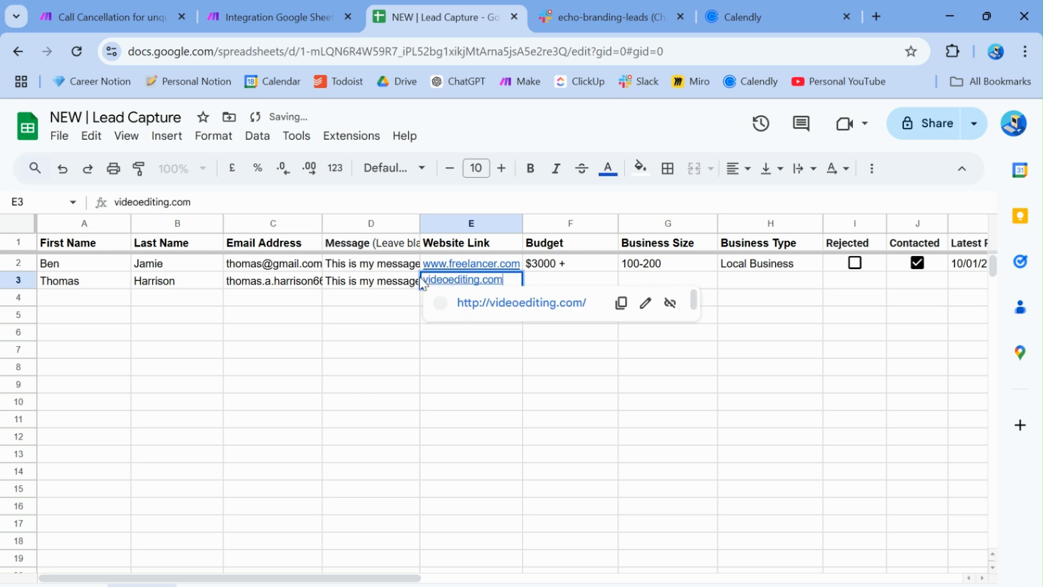
type("www.")
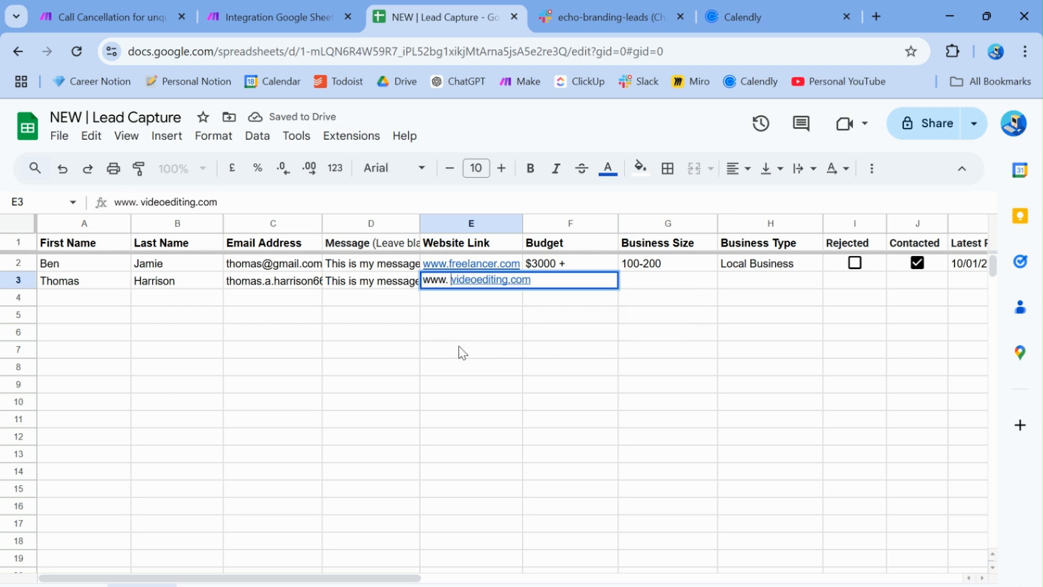
left_click(462, 353)
Copy the $3000 + budget, size and type values from row 2 into row 3
left_click(561, 281)
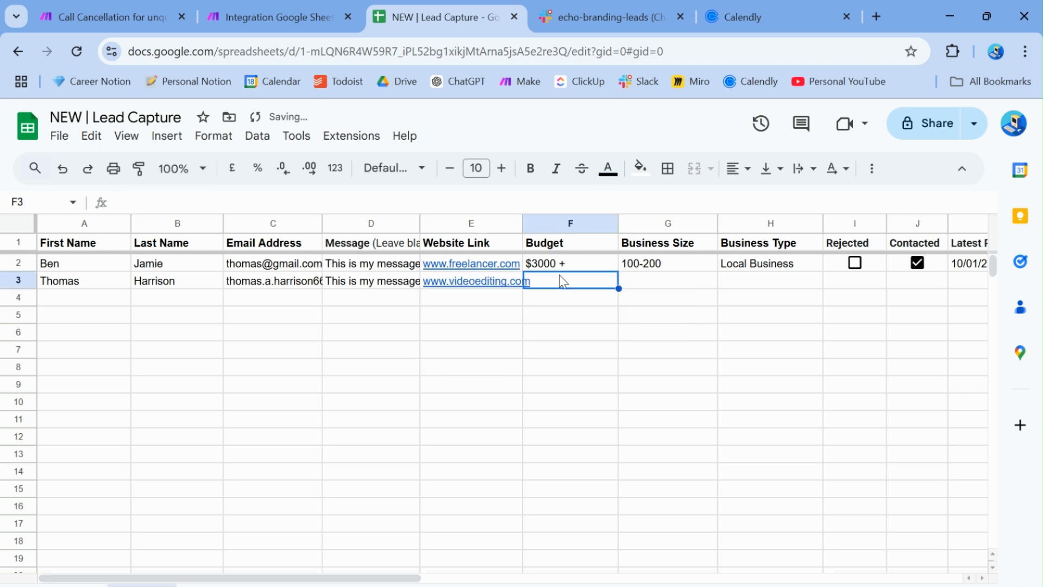
left_click_drag(571, 263, 745, 263)
key("ctrl+c")
left_click(587, 290)
key("ctrl+v")
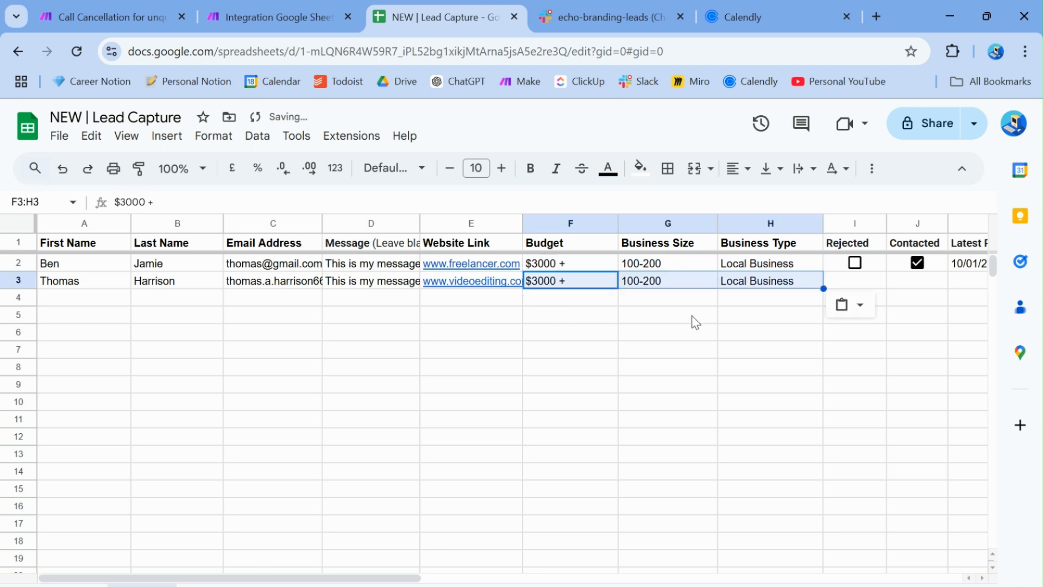
left_click(692, 318)
Add a Rejected checkbox to I3 and tick it for the new lead
left_click(836, 270)
key("ctrl+c")
left_click(834, 280)
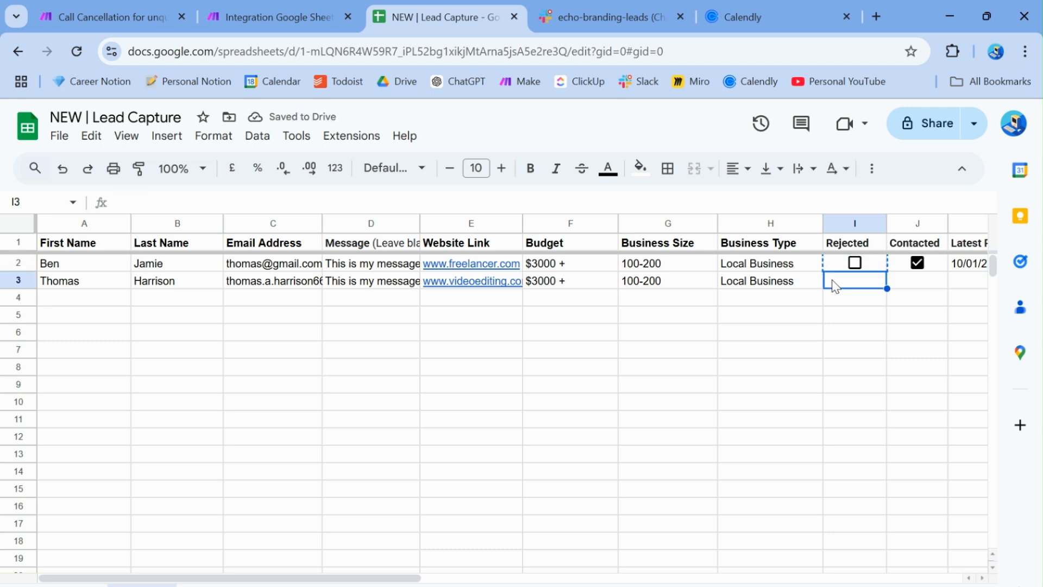
key("ctrl+v")
left_click(854, 280)
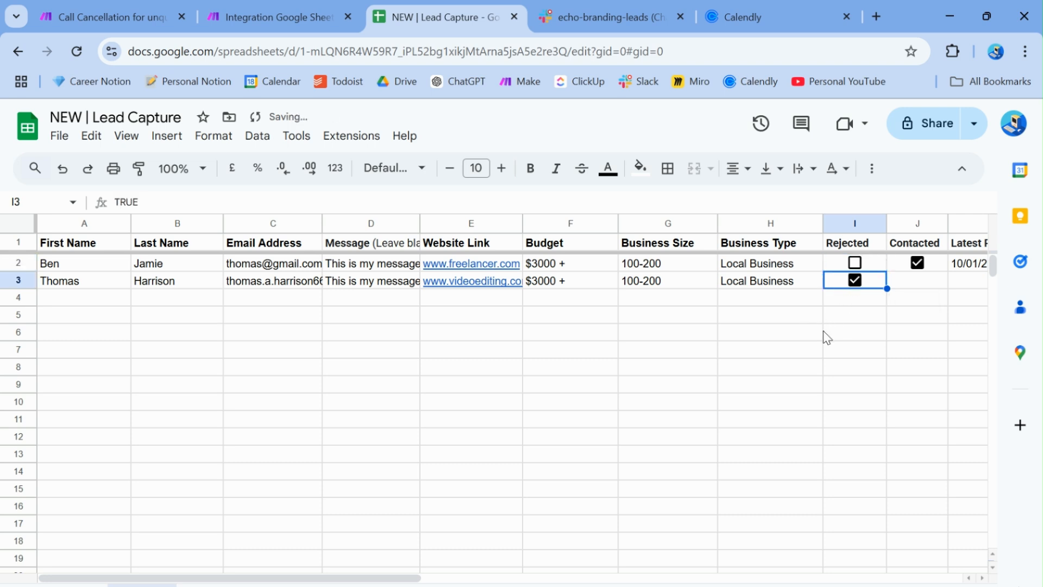
left_click(820, 332)
scroll(821, 332, "right", 5)
Give row 3 an unticked Contacted checkbox and the response date 10/01/25
left_click(659, 267)
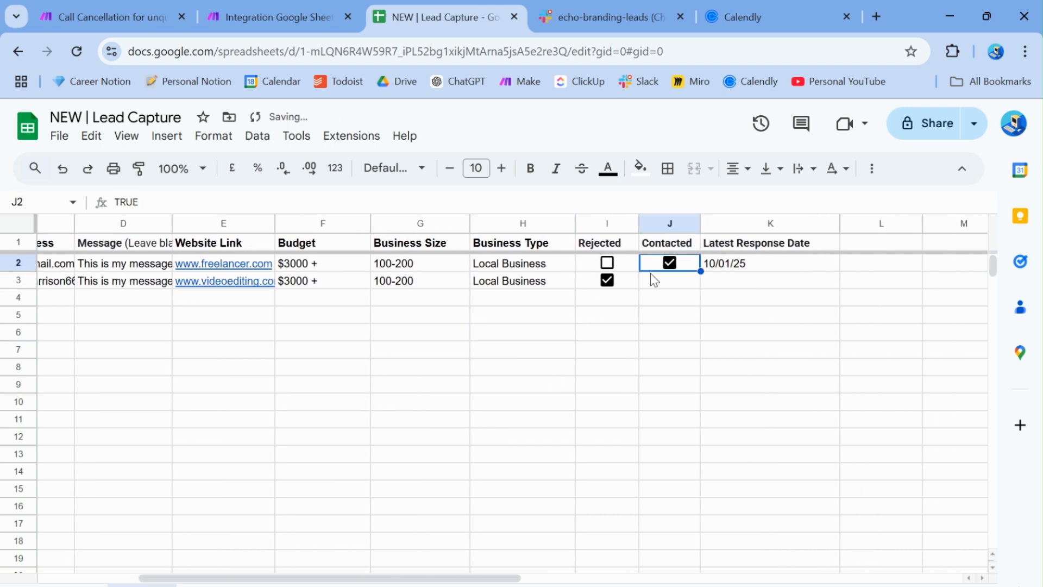
key("ctrl+c")
left_click(649, 283)
key("ctrl+v")
left_click(670, 280)
left_click(725, 266)
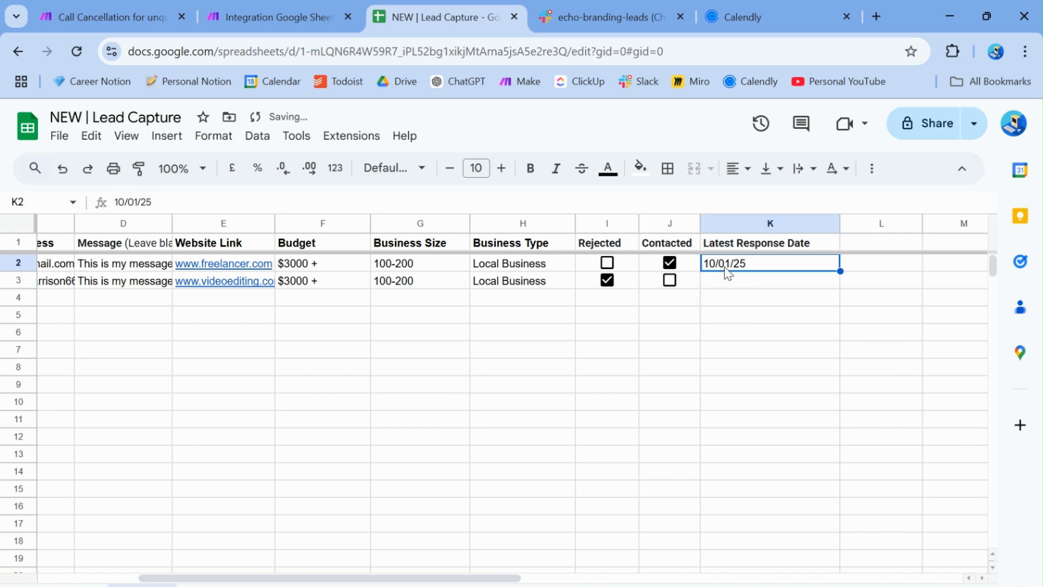
key("ctrl+c")
left_click(724, 281)
key("ctrl+v")
left_click(676, 321)
scroll(676, 321, "left", 5)
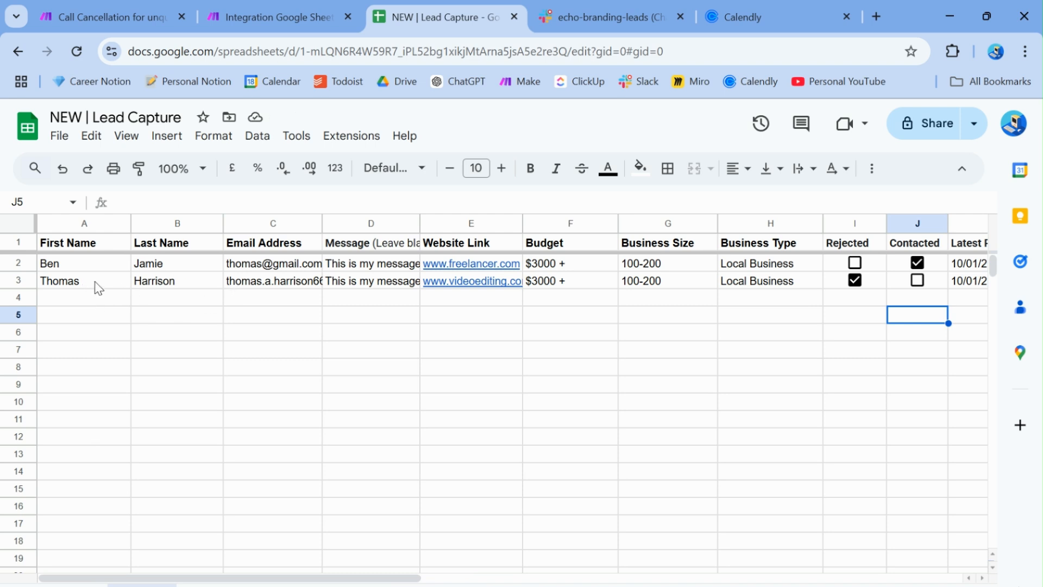
Review the new rejected lead's values in row 3 of the lead sheet
left_click_drag(247, 288, 820, 298)
left_click(648, 356)
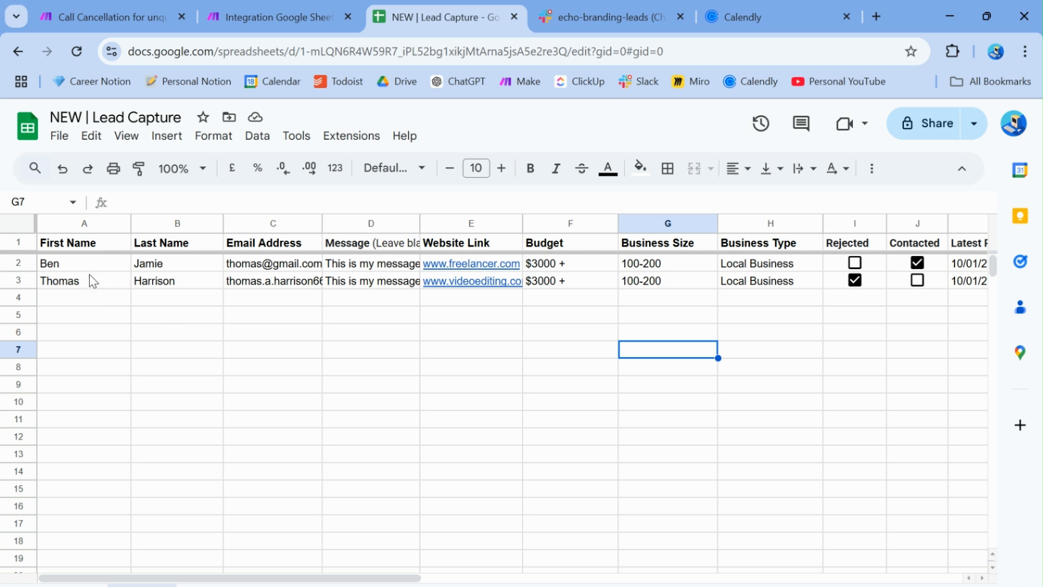
left_click_drag(87, 281, 903, 290)
left_click(771, 342)
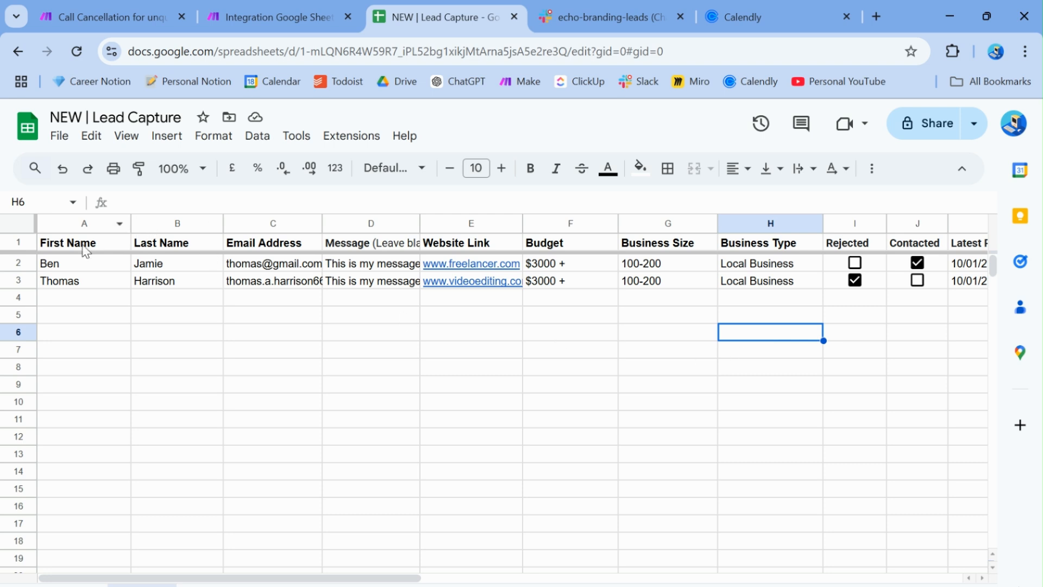
left_click_drag(61, 289, 720, 286)
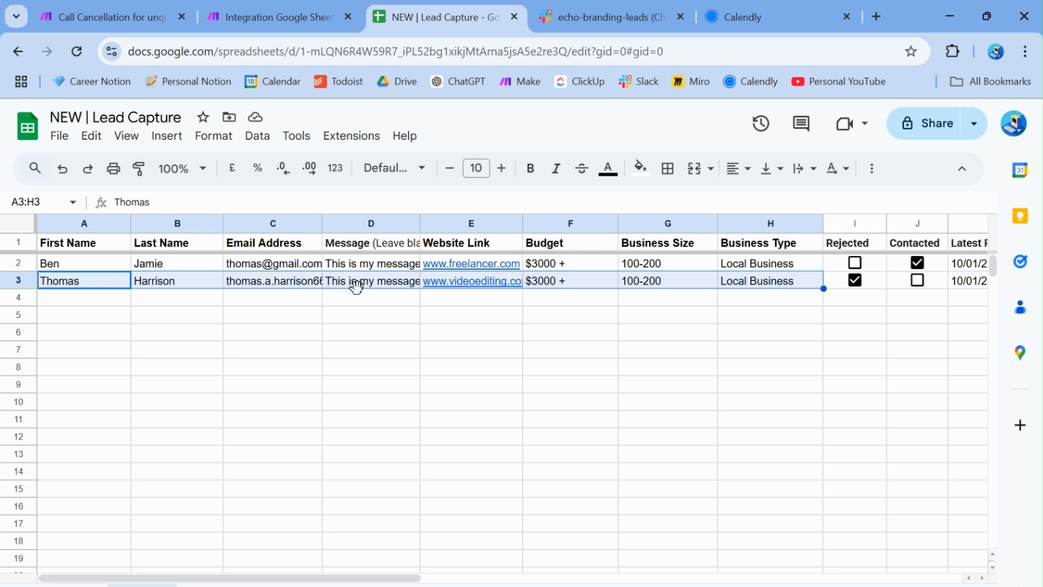
left_click(356, 307)
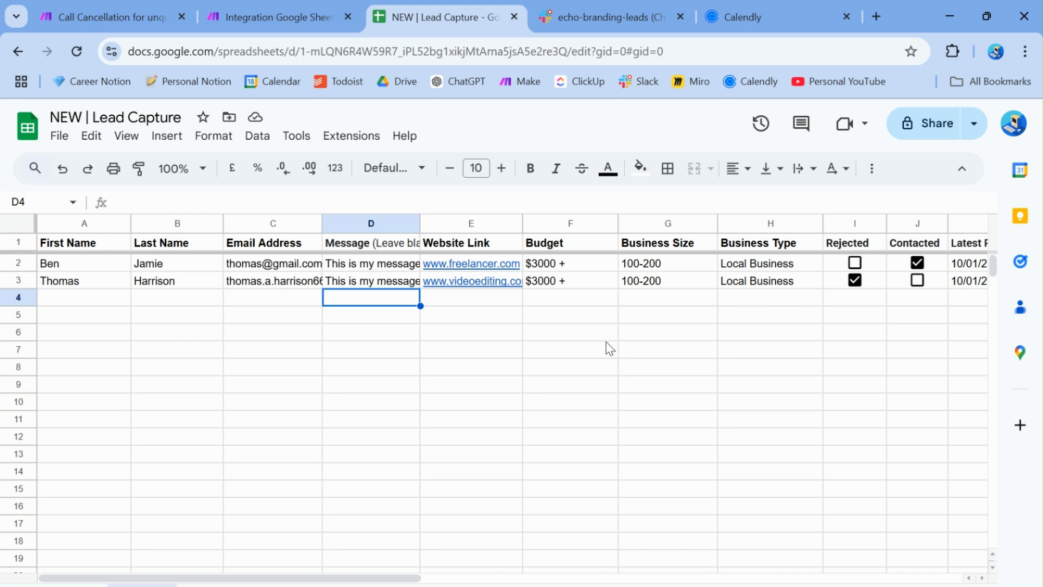
Glance at the Call Cancellation and Integration Make scenarios, then reselect the rejected lead's row 3
left_click(127, 7)
left_click(263, 7)
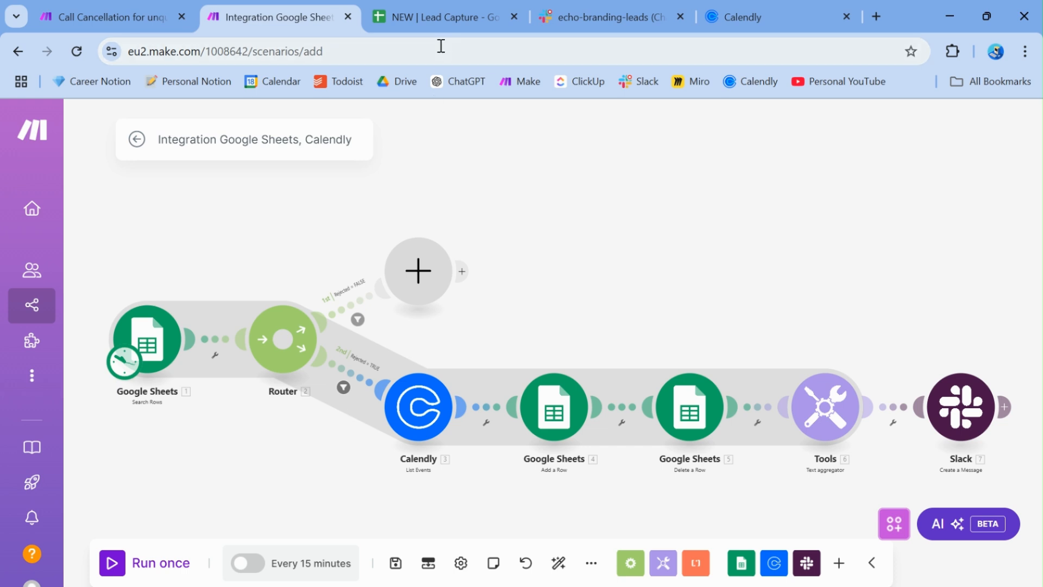
left_click(435, 21)
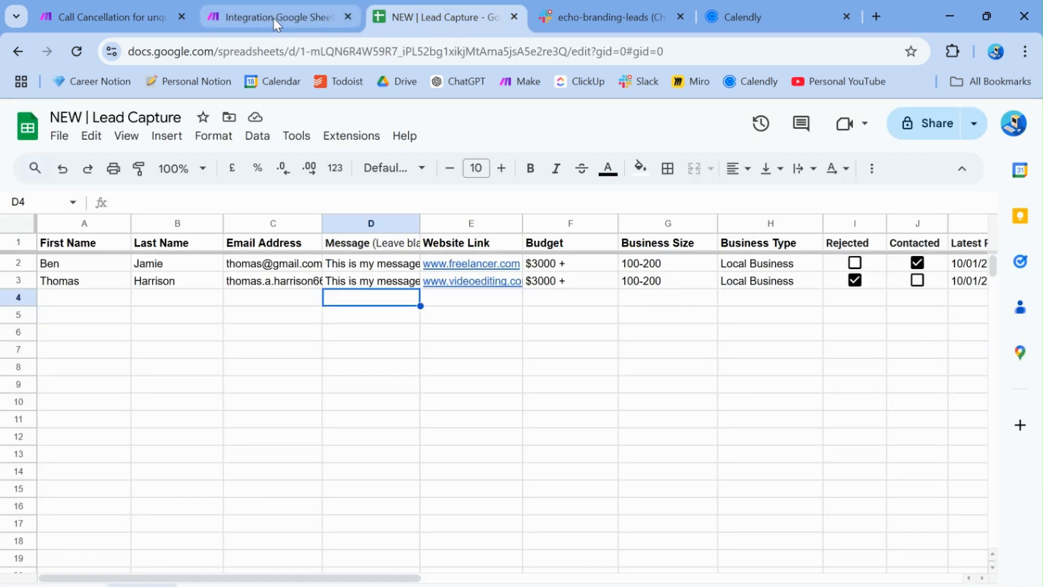
left_click(75, 287)
left_click_drag(75, 287, 924, 299)
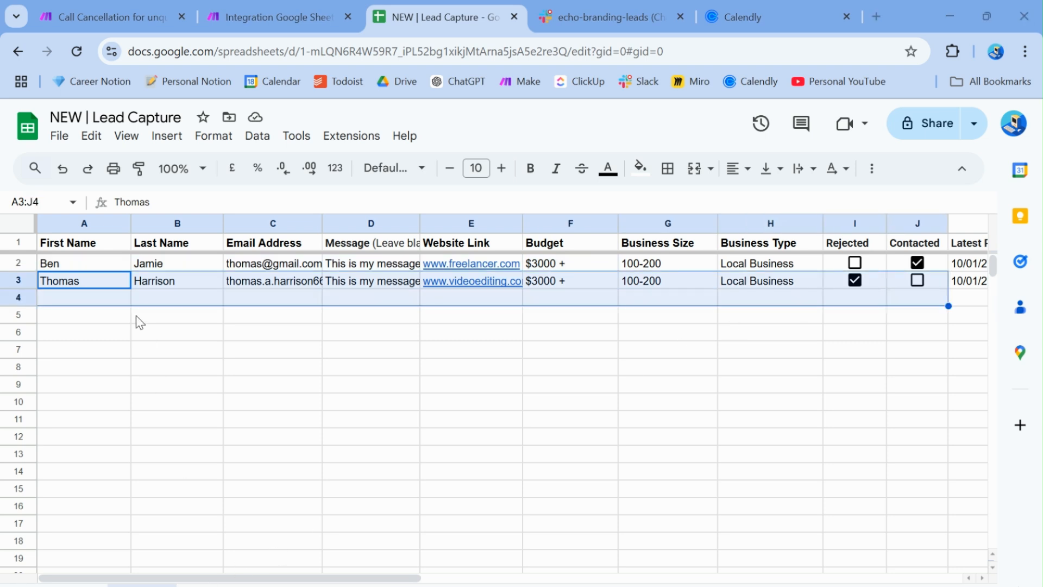
Check the separate rejected-leads sheet, then go back to the Make scenario
left_click(237, 585)
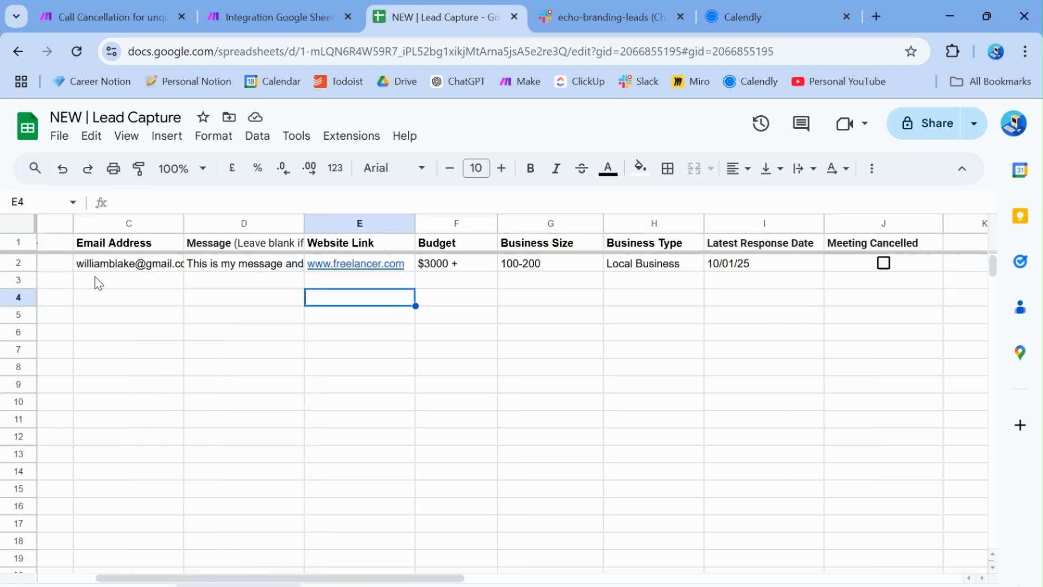
scroll(471, 291, "left", 3)
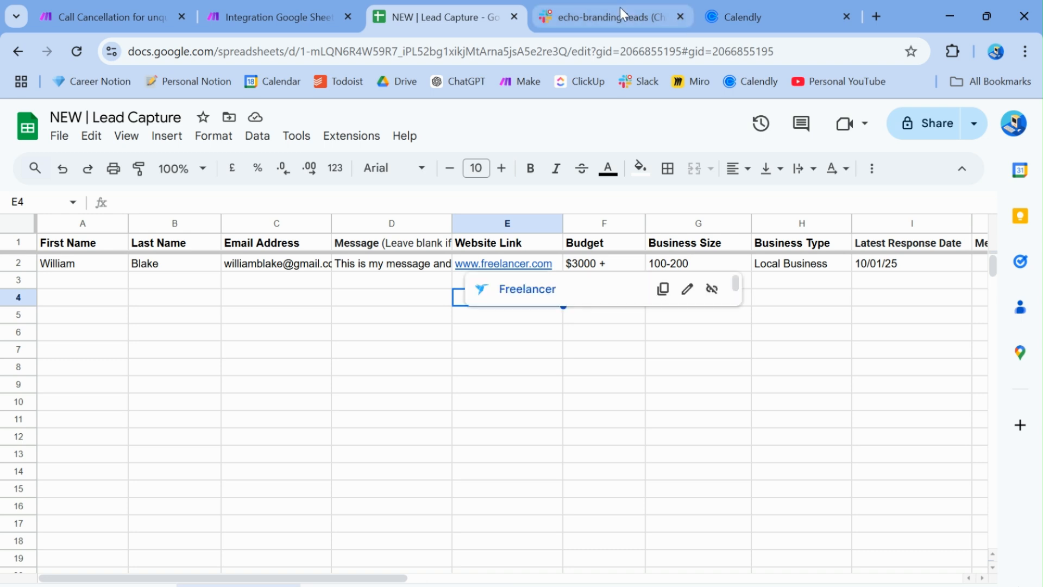
left_click(251, 11)
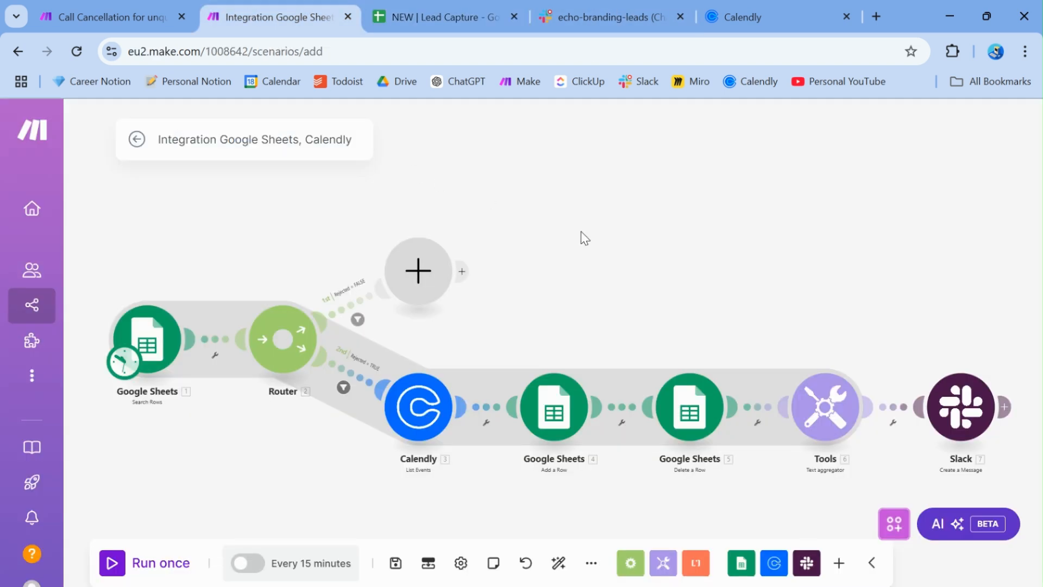
Run the scenario once, sending the rejected lead through to Slack, then open the spreadsheet
left_click(111, 565)
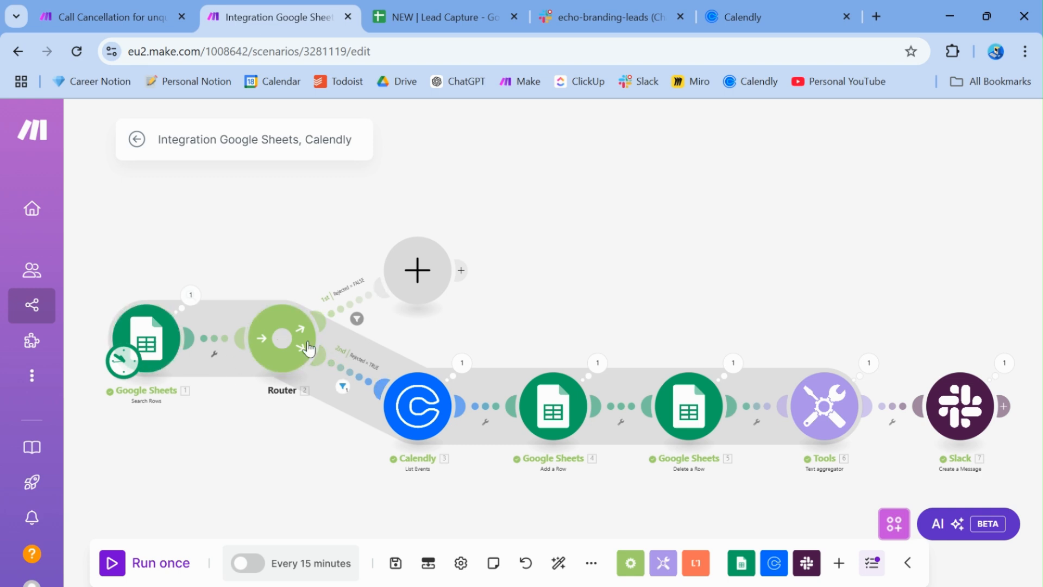
left_click(434, 20)
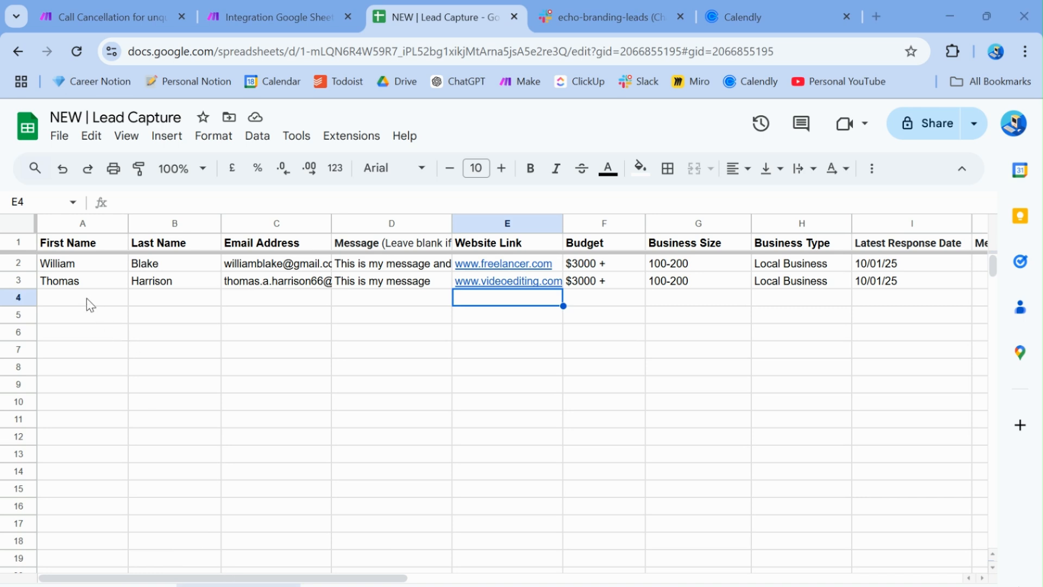
Confirm the rejected-leads sheet now lists two rejected lead rows
left_click_drag(77, 285, 880, 281)
scroll(757, 359, "right", 4)
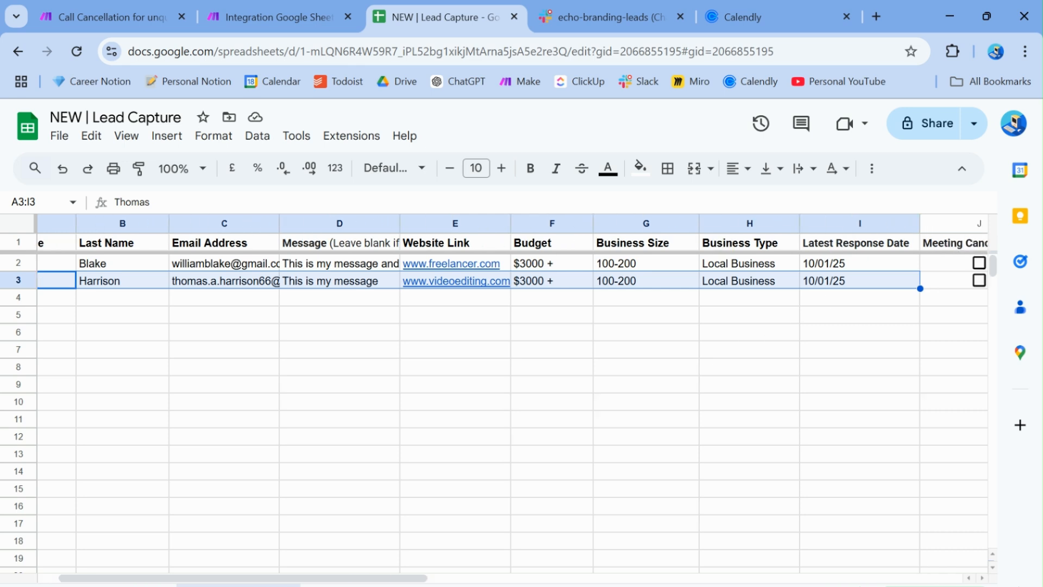
left_click(592, 401)
scroll(326, 487, "left", 4)
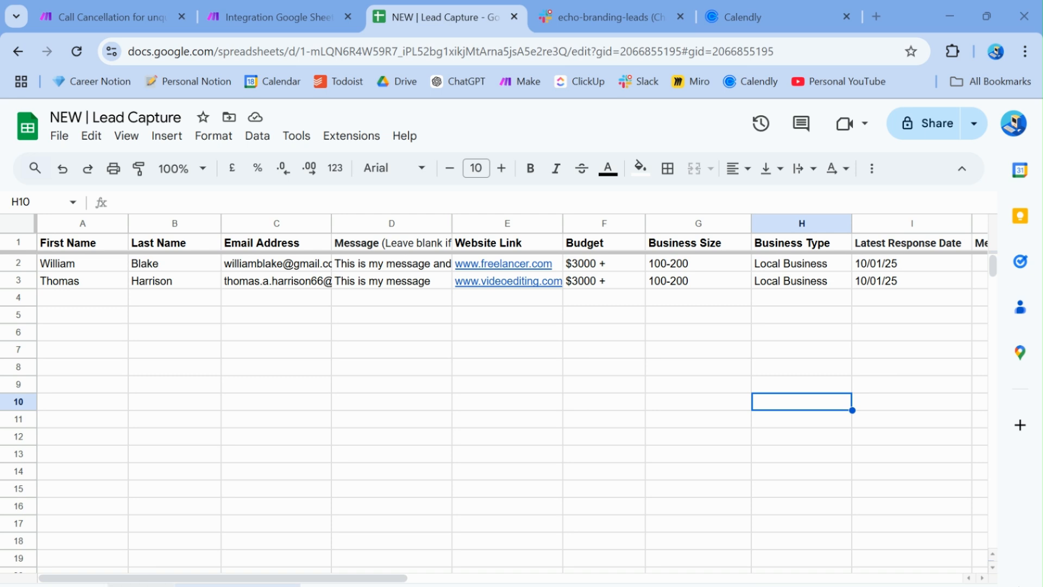
Verify row 3 on the main lead sheet is now empty, then go to Slack
left_click(142, 585)
left_click(264, 340)
left_click_drag(92, 281, 962, 280)
left_click(711, 354)
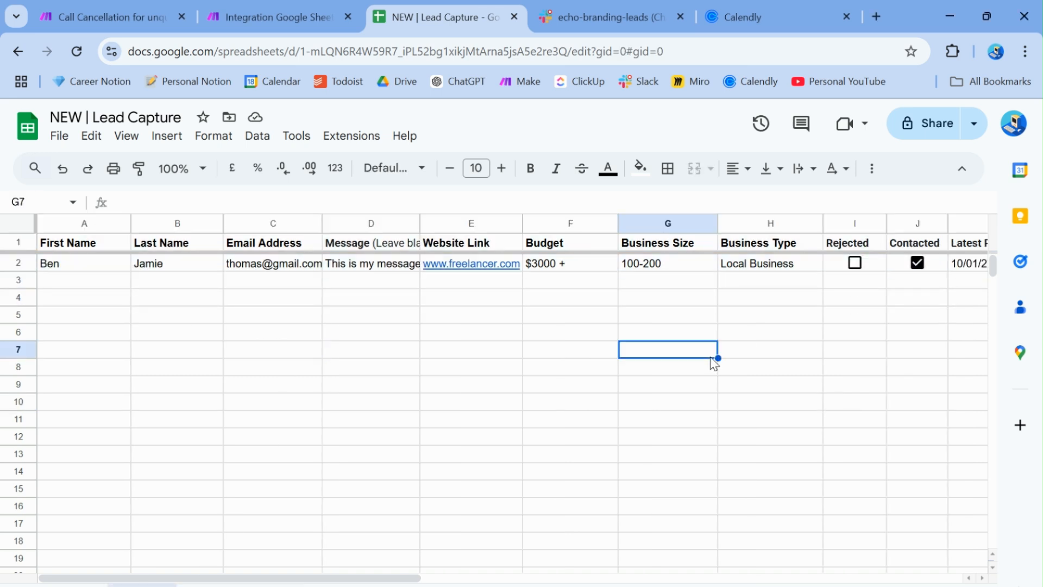
left_click(597, 16)
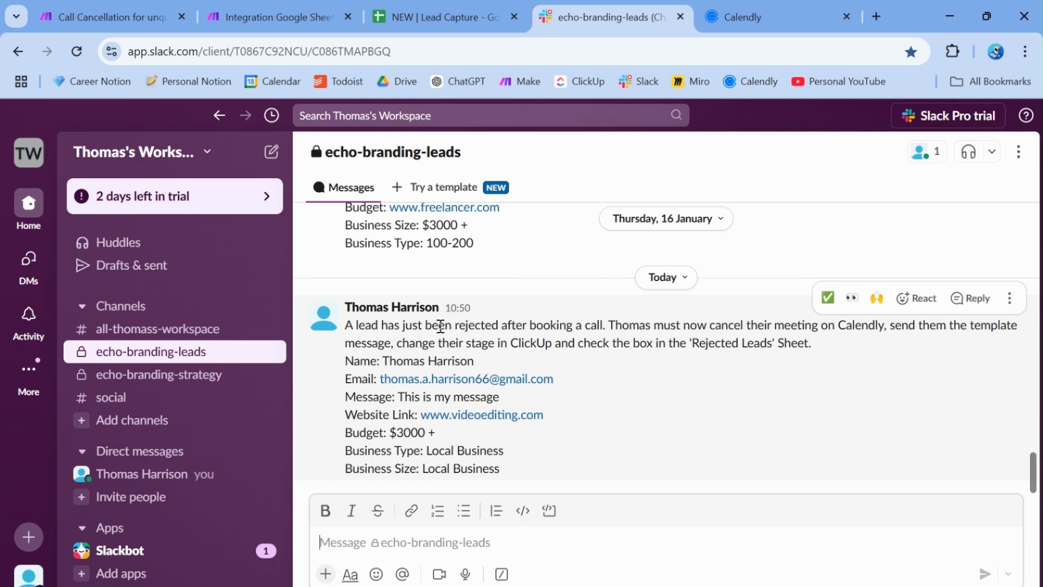
Read the automated rejected-lead notice in #echo-branding-leads, then switch to Calendly's Event types page
left_click(359, 586)
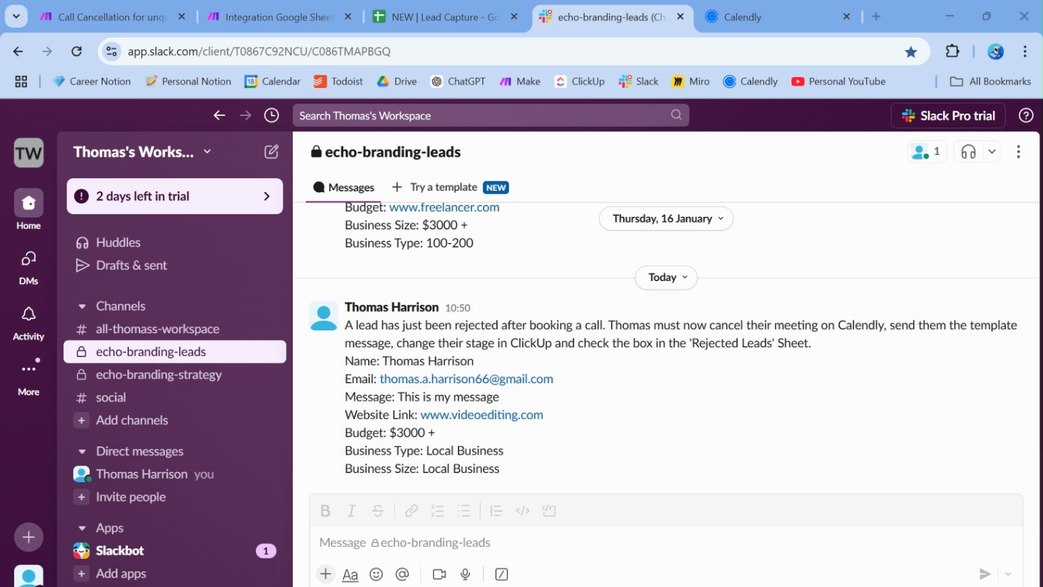
left_click(469, 549)
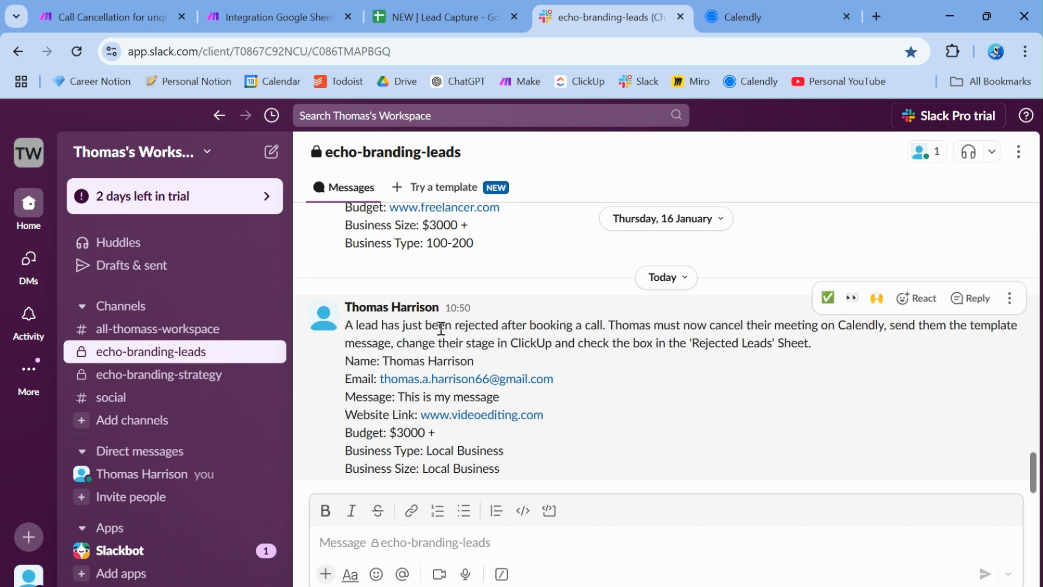
left_click(739, 21)
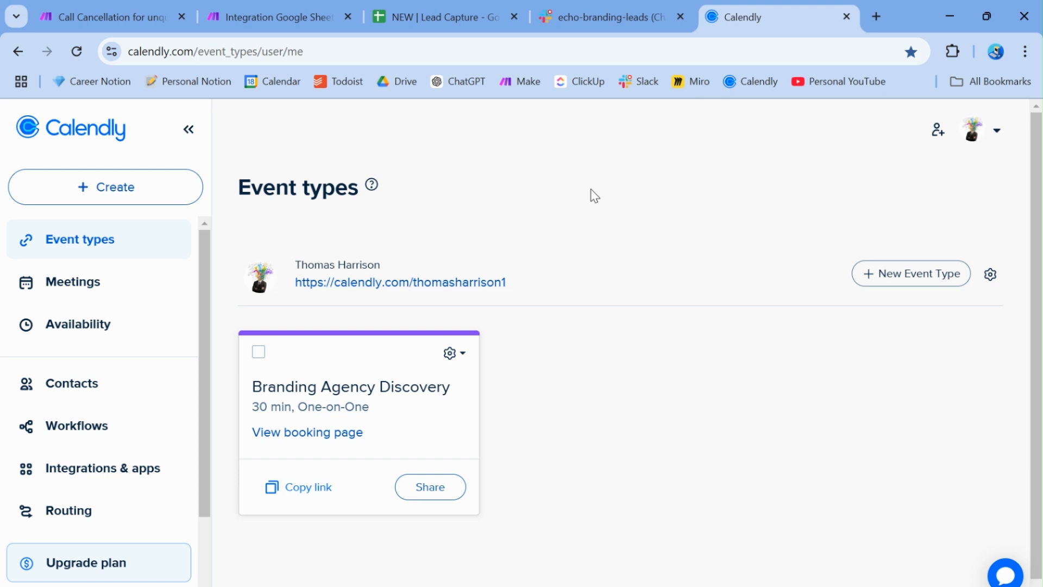
Scroll through the two upcoming Branding Agency Discovery meetings, then return to the lead spreadsheet
left_click(94, 297)
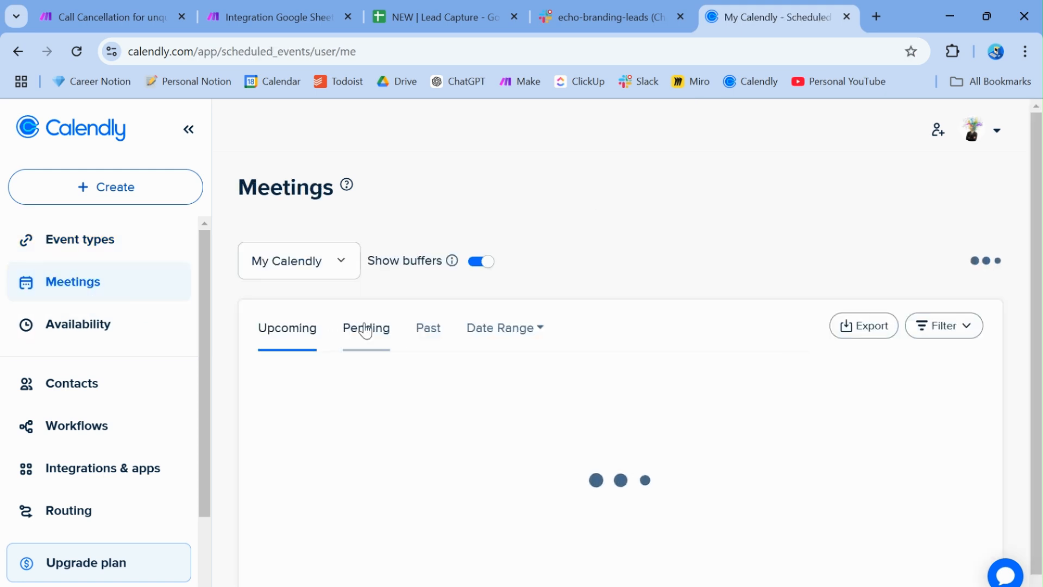
scroll(596, 334, "down", 1)
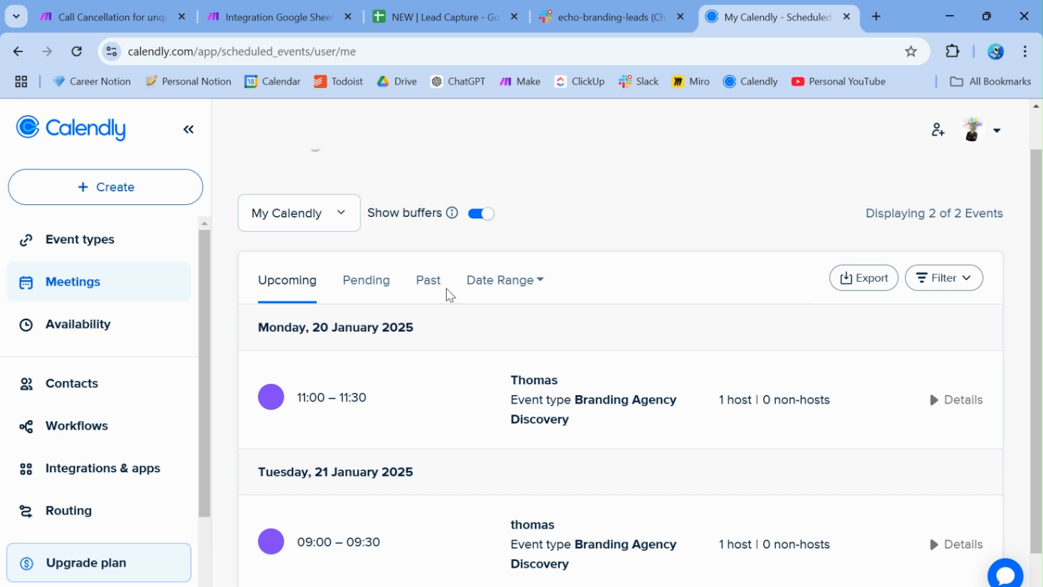
left_click(415, 15)
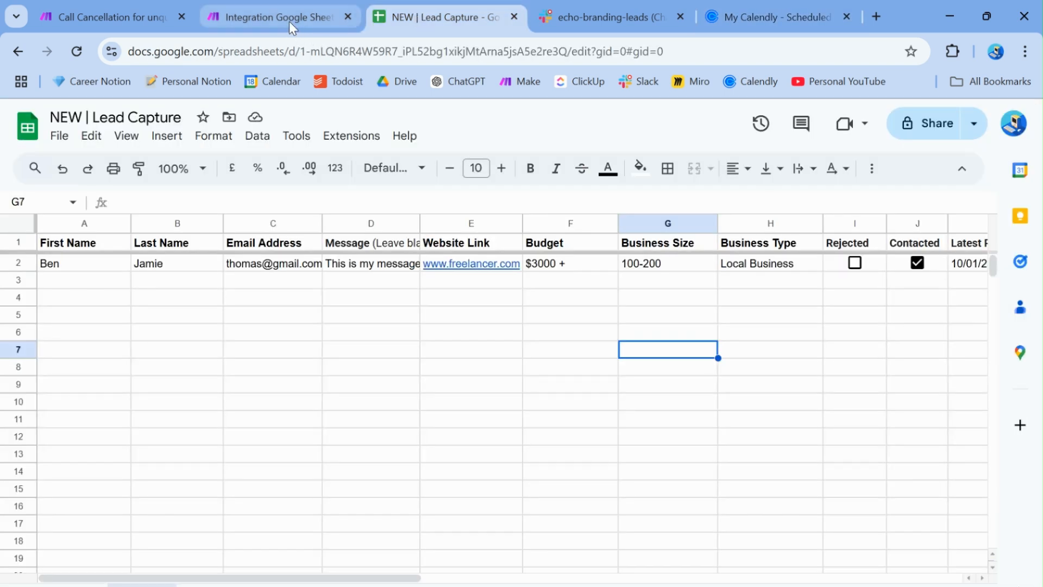
left_click(568, 12)
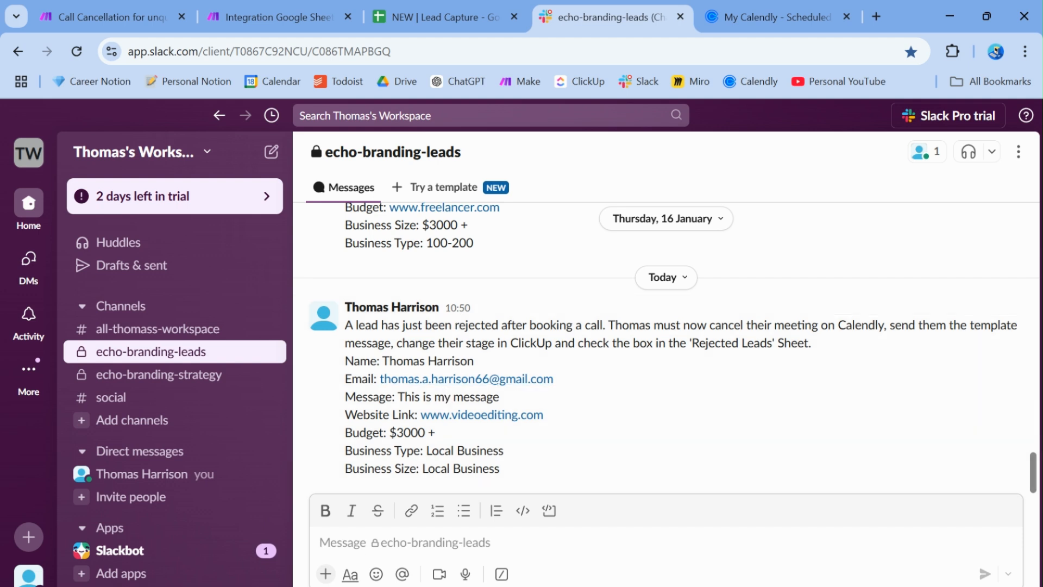
left_click(489, 586)
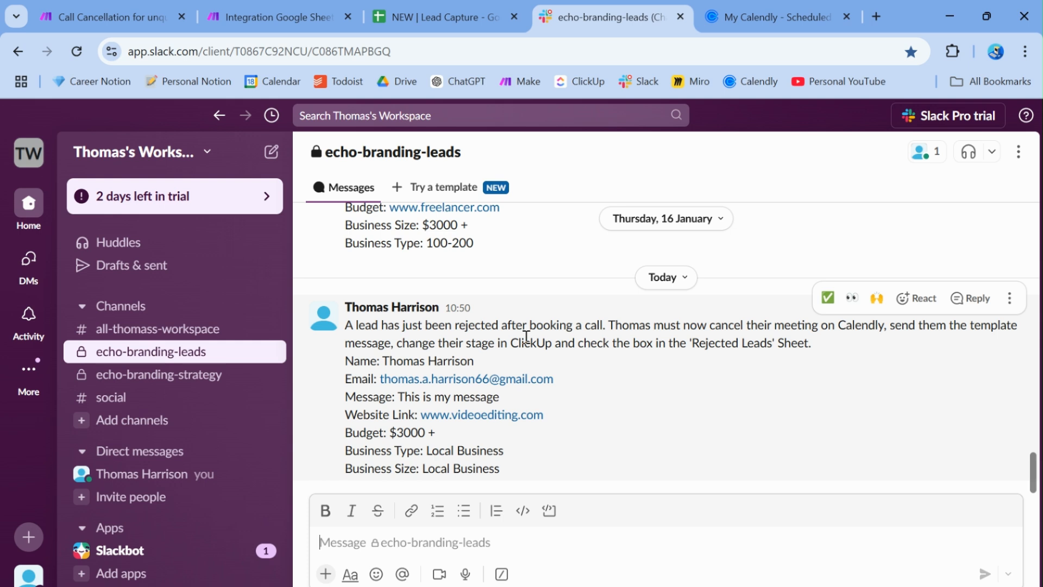
left_click(444, 17)
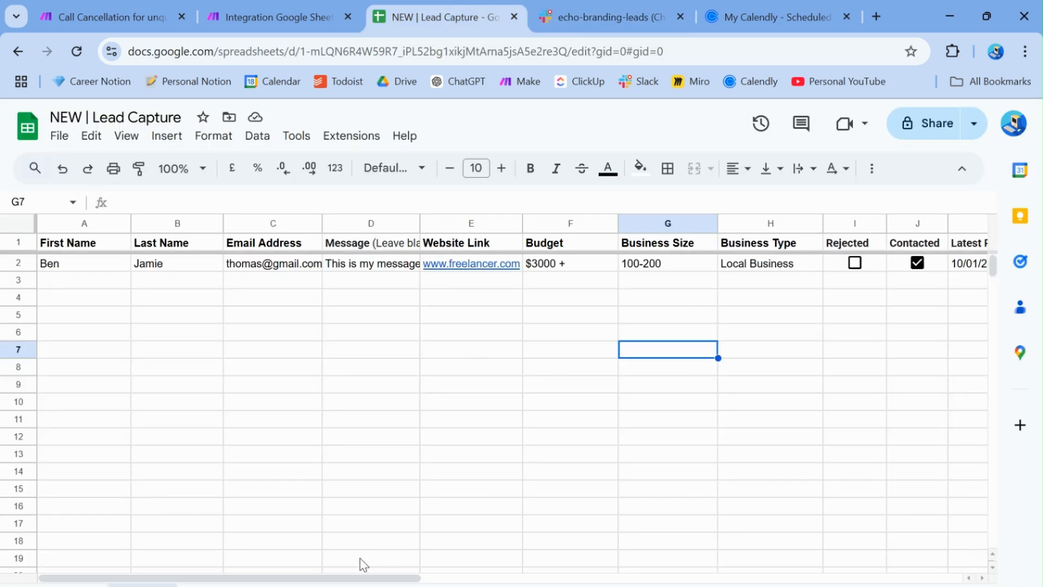
Tick and untick Meeting Cancelled in J2 and J3 on the rejected-leads sheet, then revisit Make and Slack
left_click(348, 586)
left_click(247, 585)
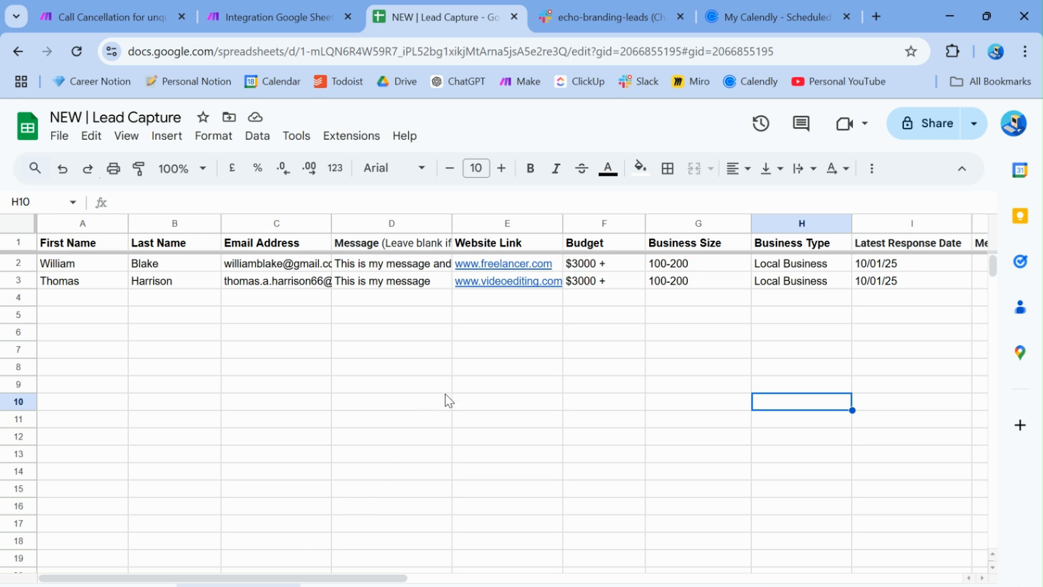
scroll(855, 292, "right", 5)
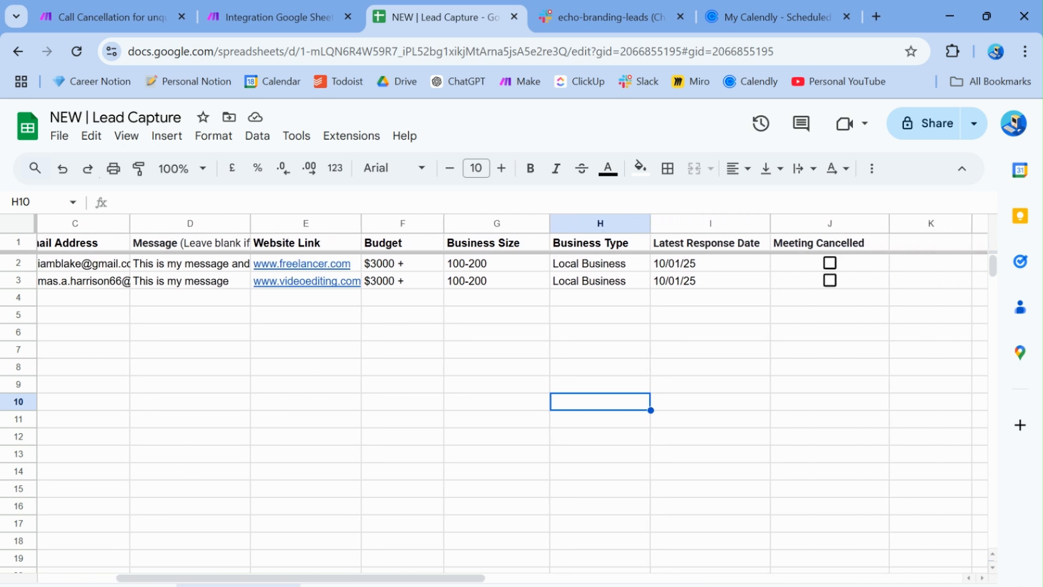
left_click(830, 263)
left_click(830, 280)
left_click(830, 281)
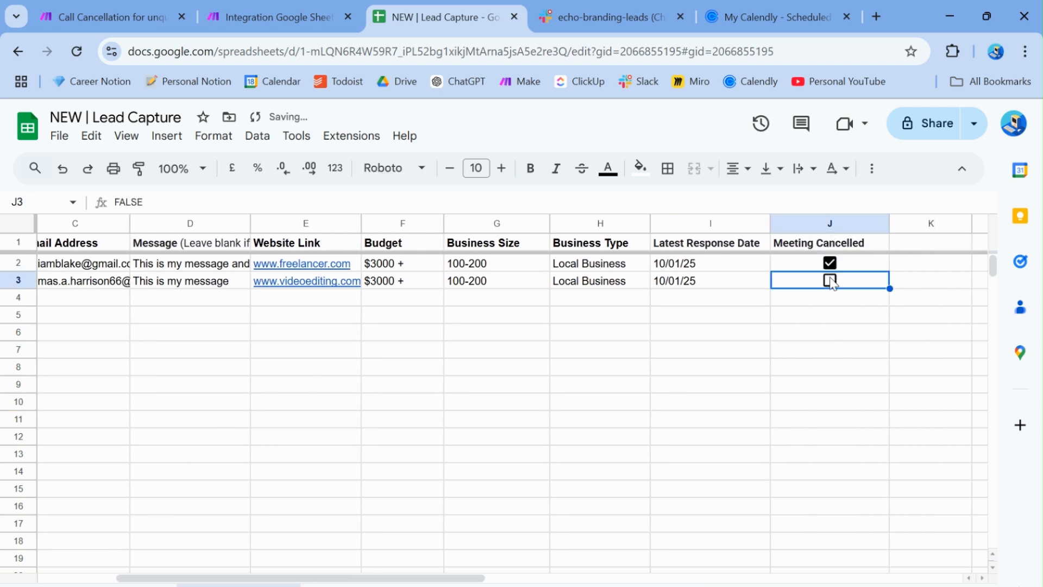
left_click(830, 263)
left_click(309, 8)
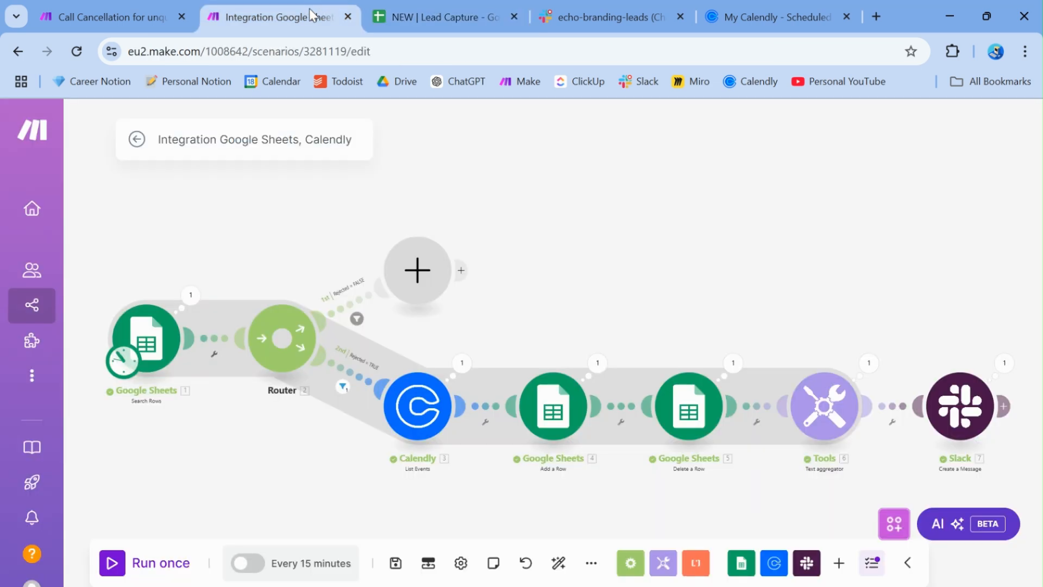
left_click(569, 15)
left_click_drag(347, 360, 509, 466)
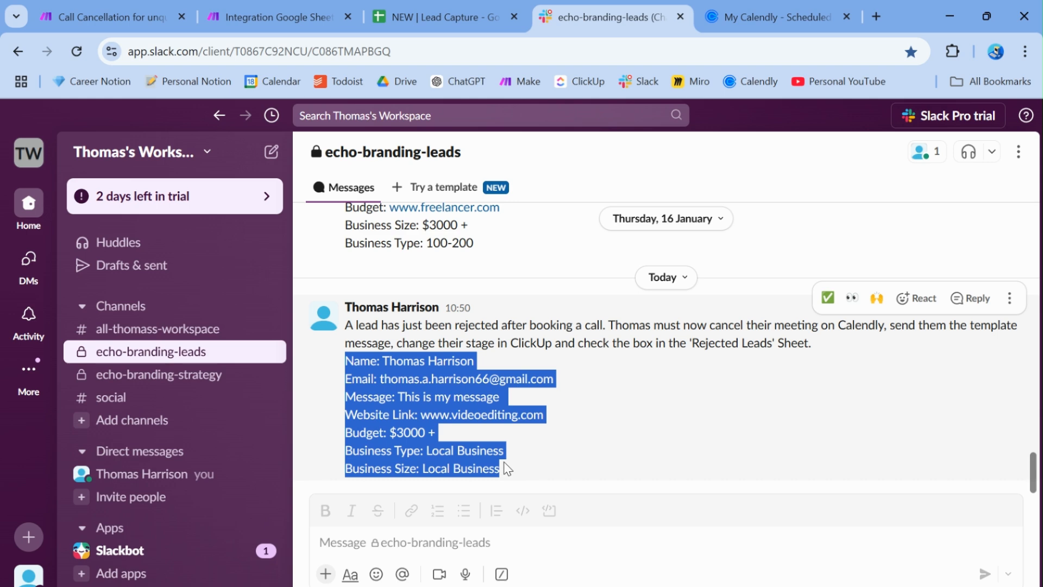
left_click(389, 448)
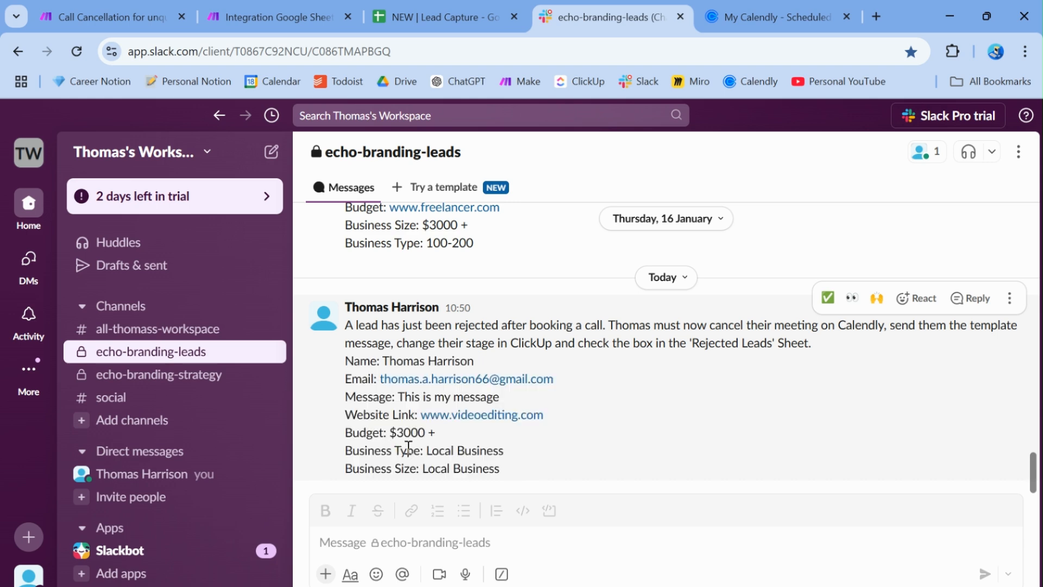
left_click(259, 11)
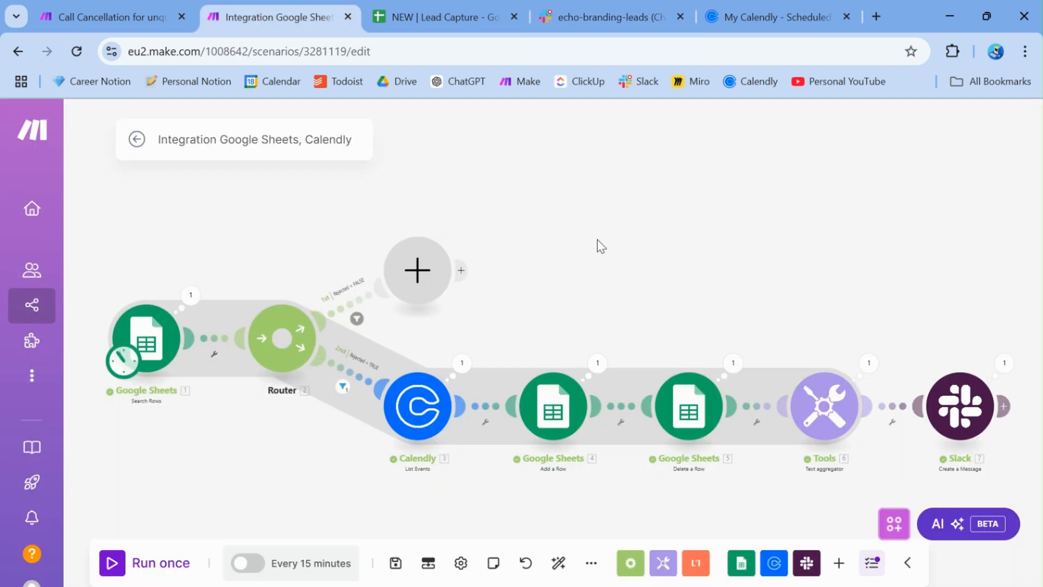
left_click(556, 560)
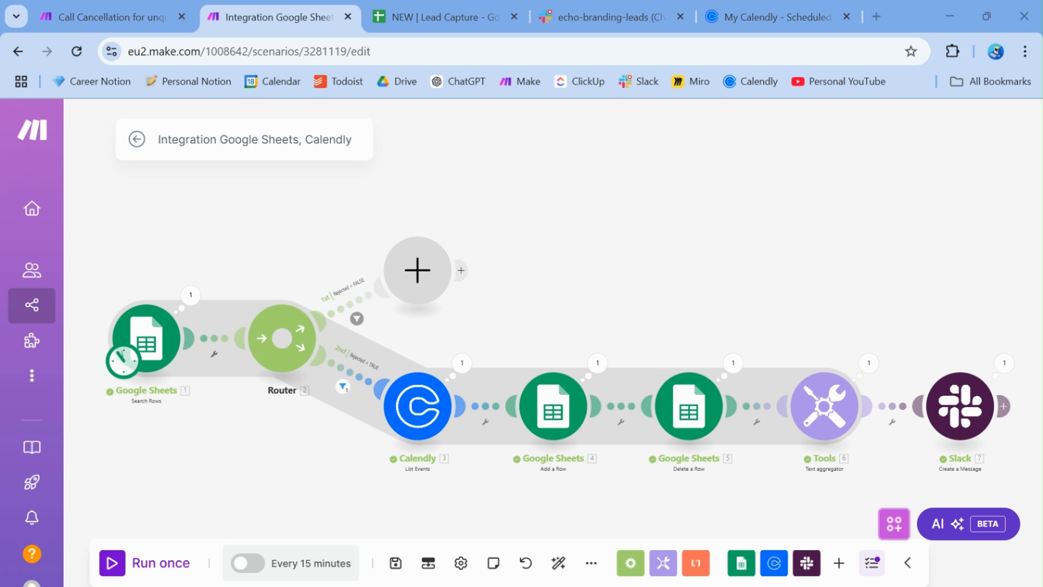